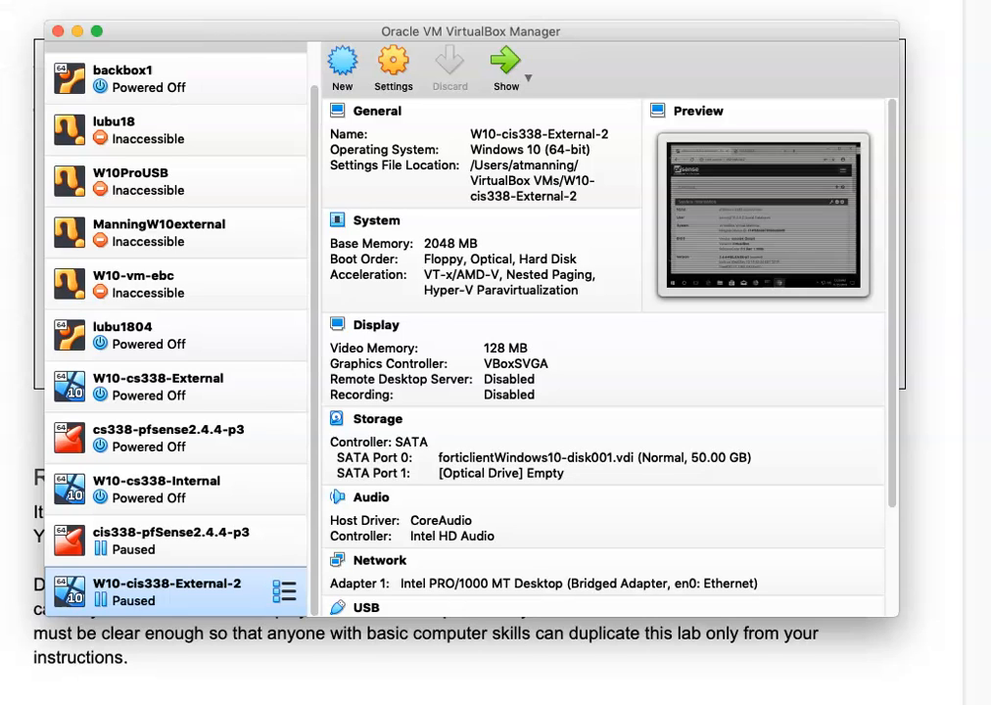
Start an appliance import with forticlientWindows10.ova from the manning250 drive and view its settings.
key(super+i)
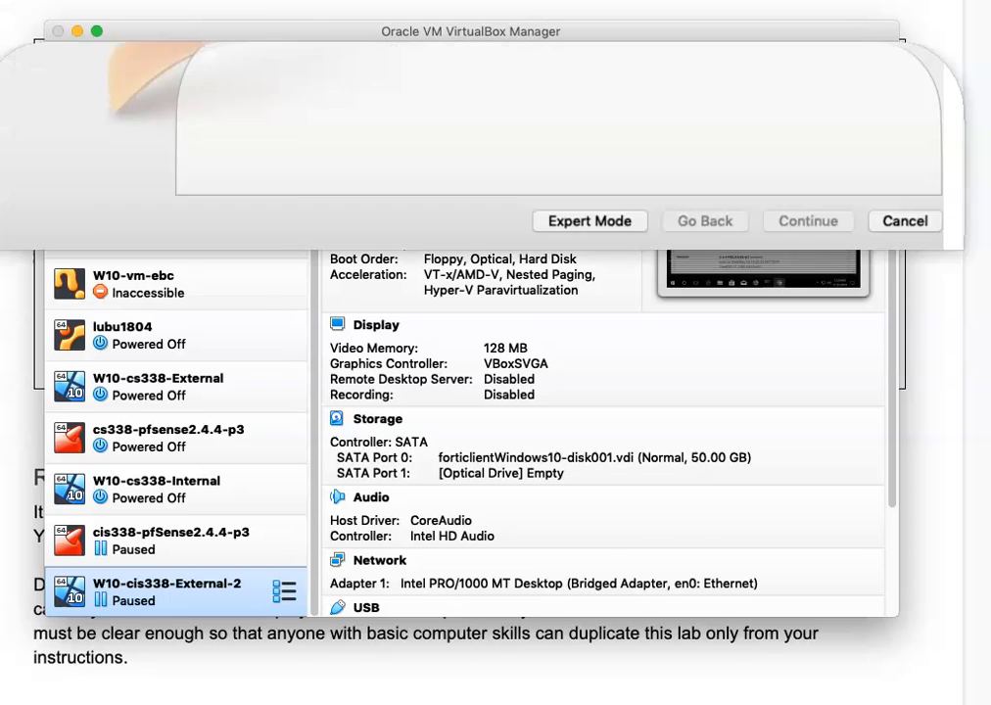
click(861, 155)
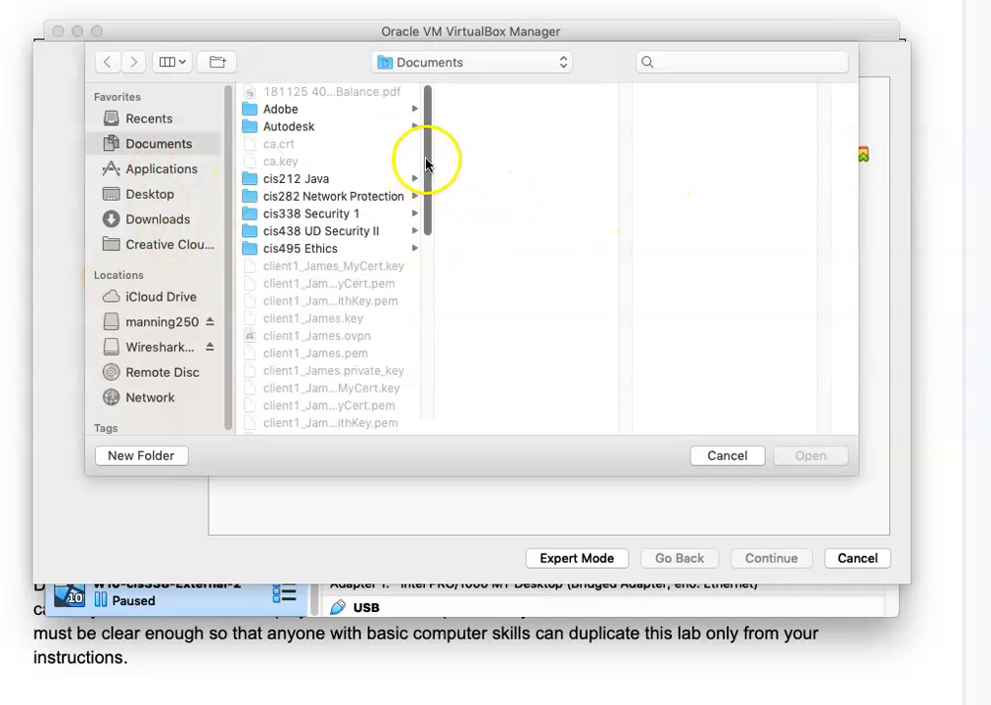
drag(427, 156, 443, 360)
click(307, 410)
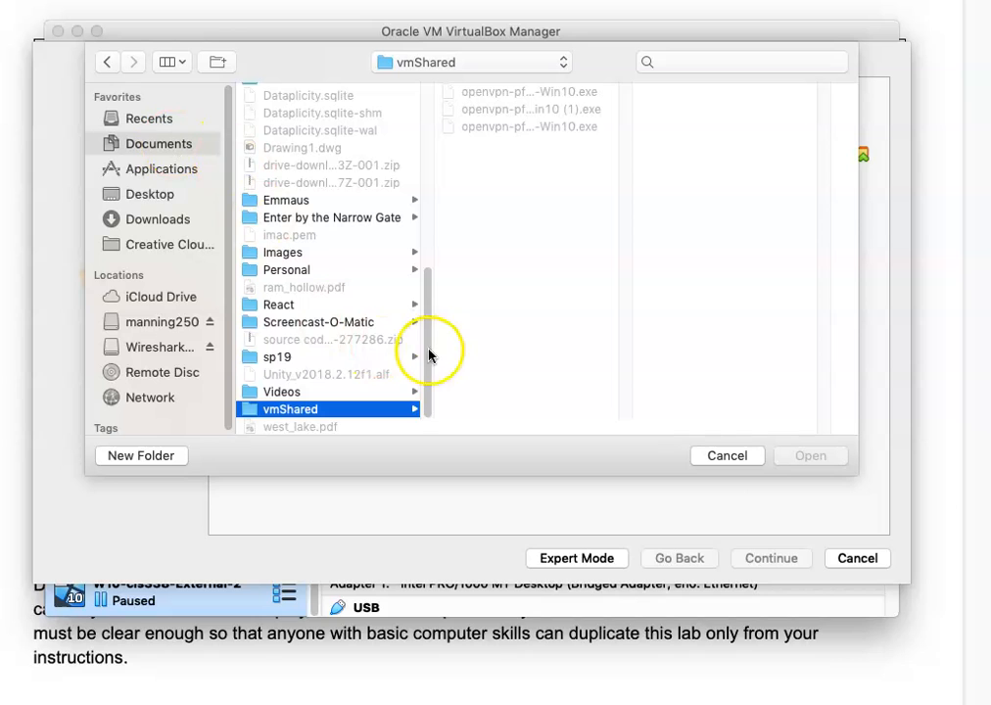
drag(430, 350, 443, 159)
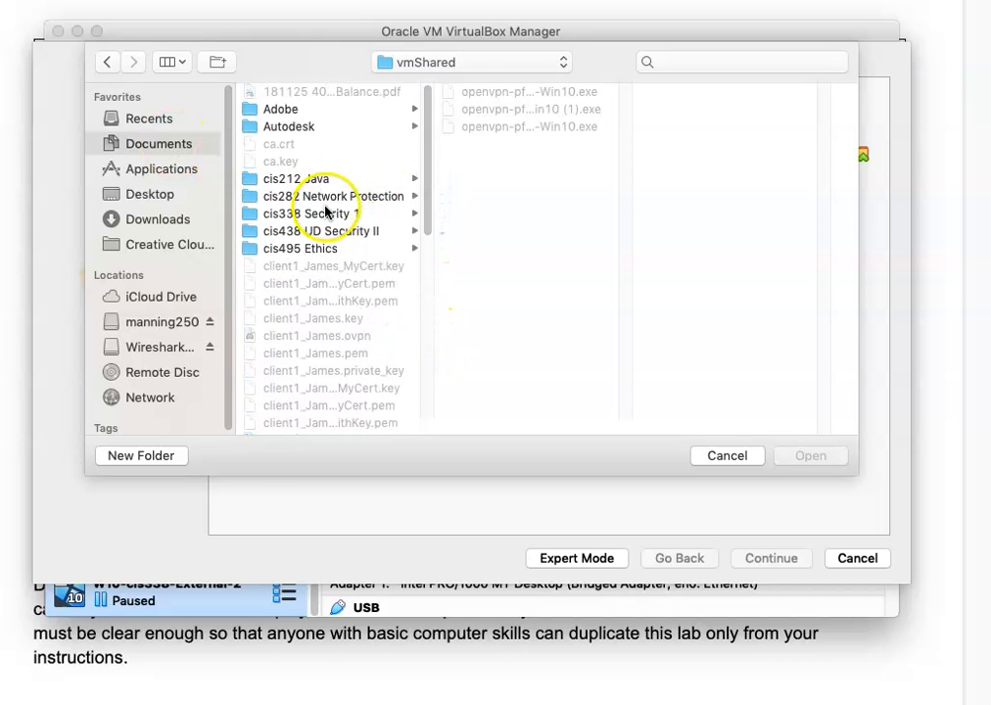
click(387, 214)
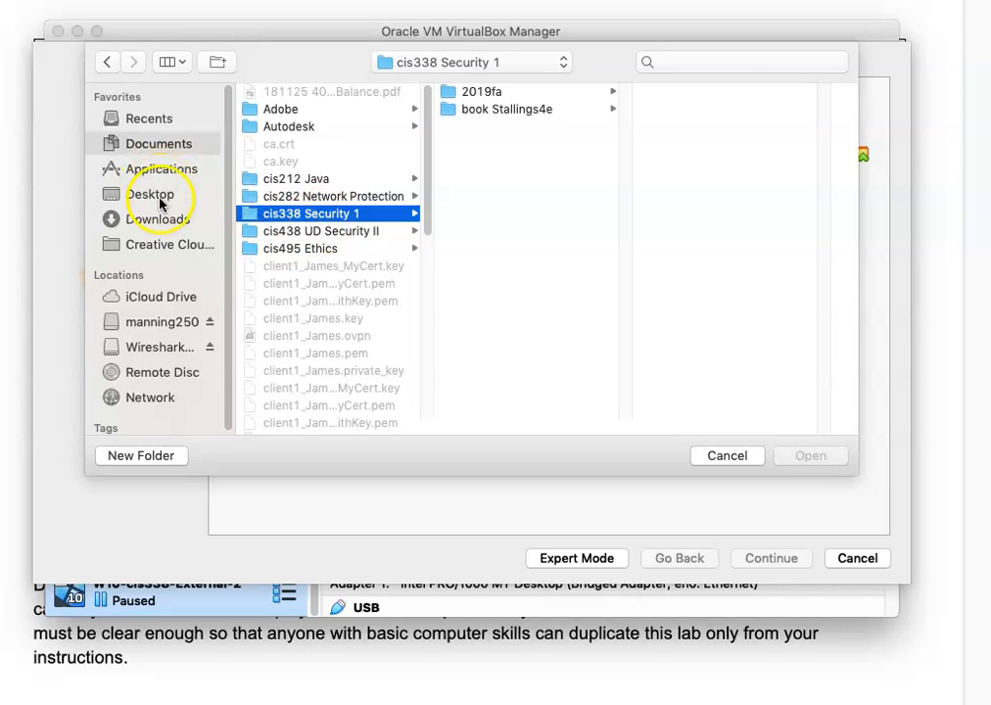
click(138, 221)
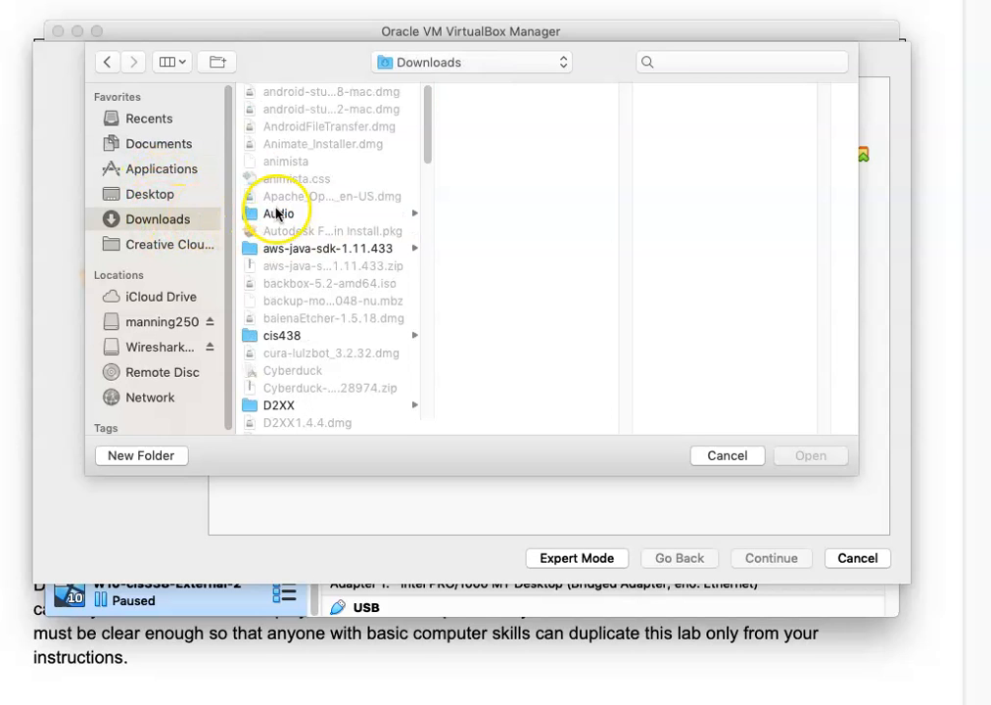
drag(429, 123, 434, 405)
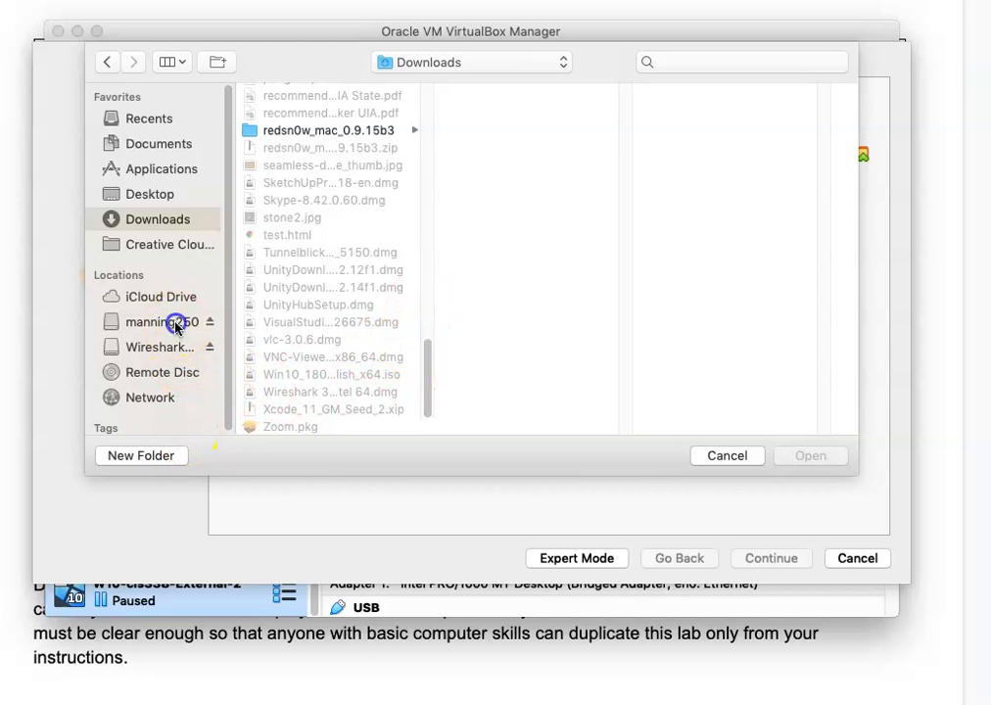
click(142, 324)
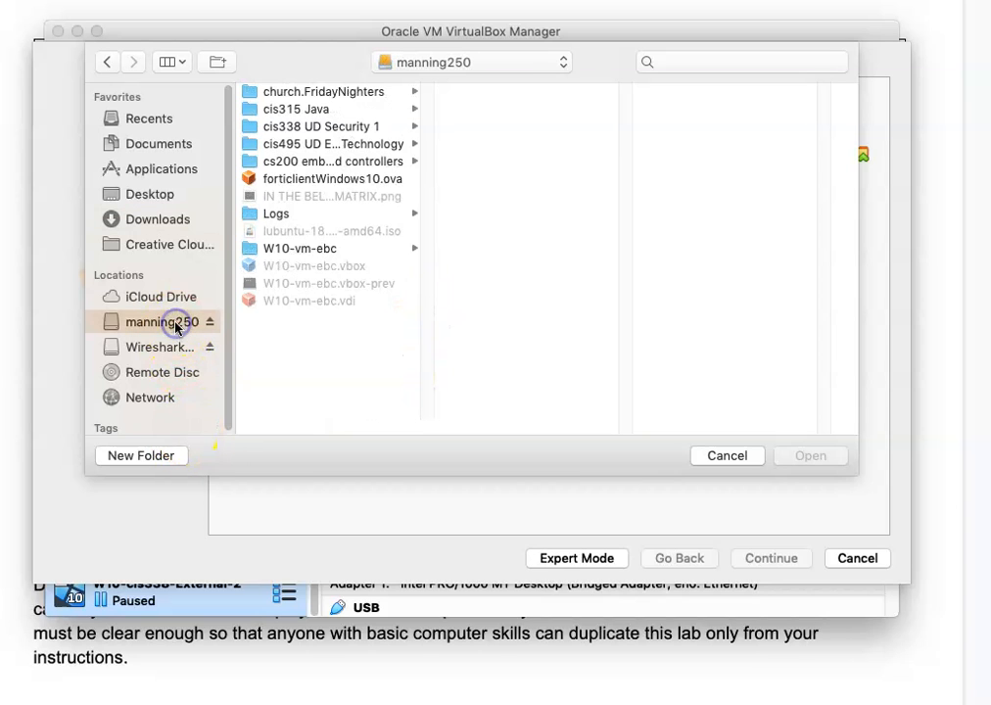
double_click(333, 179)
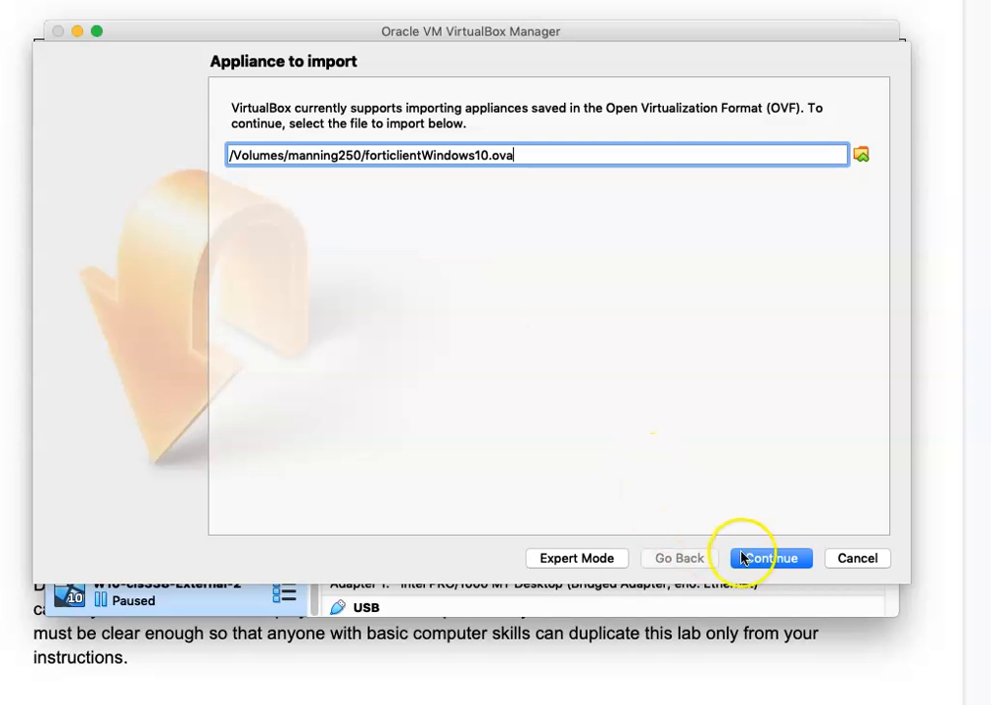
click(768, 560)
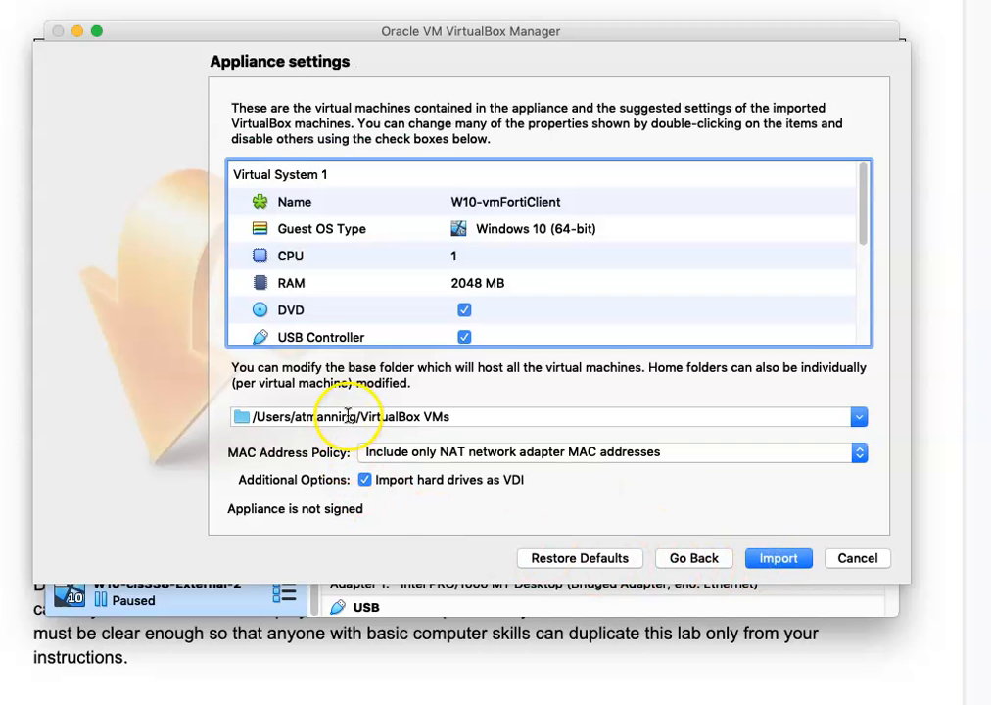
Import the W10-vmFortiClient appliance and wait for it to finish.
click(766, 559)
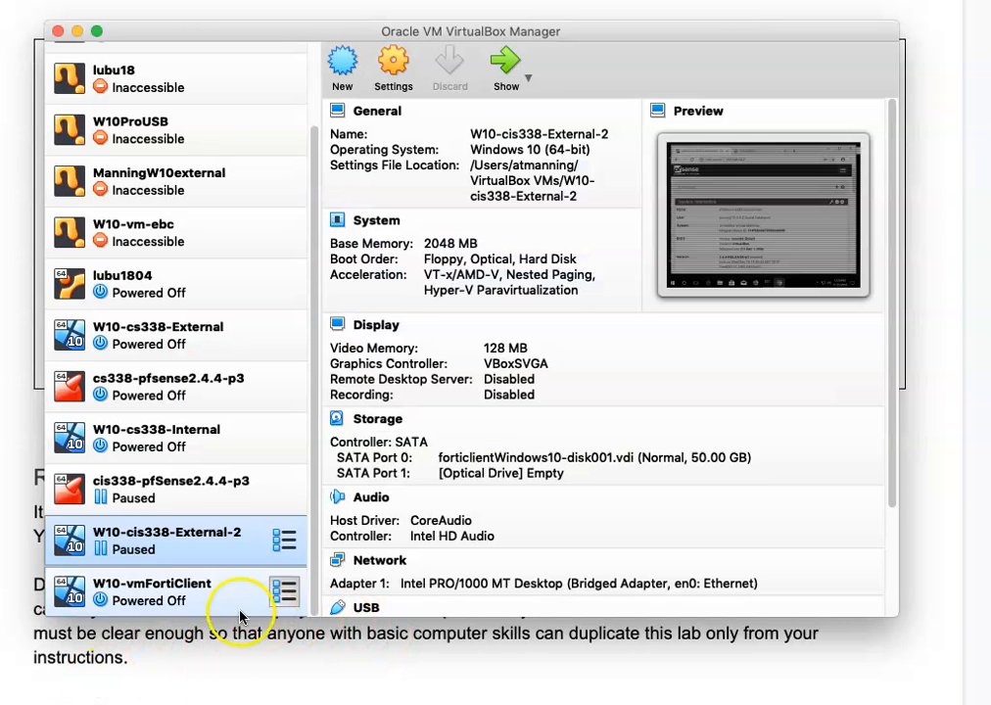
Rename the imported W10-vmFortiClient machine to W10-cis338-Internal.
click(156, 588)
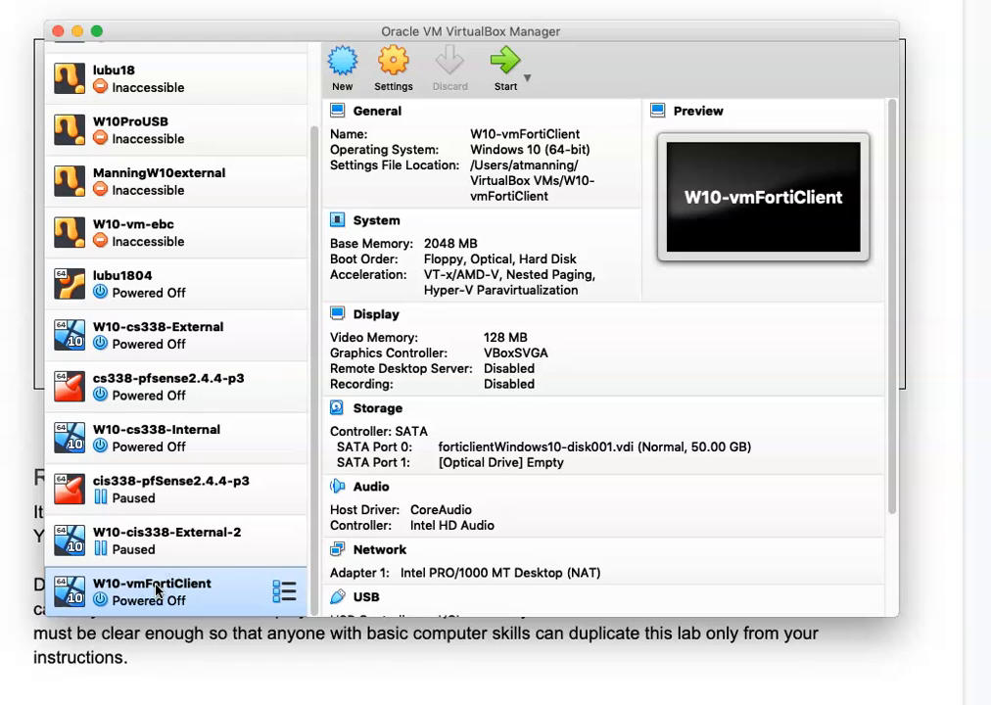
click(152, 587)
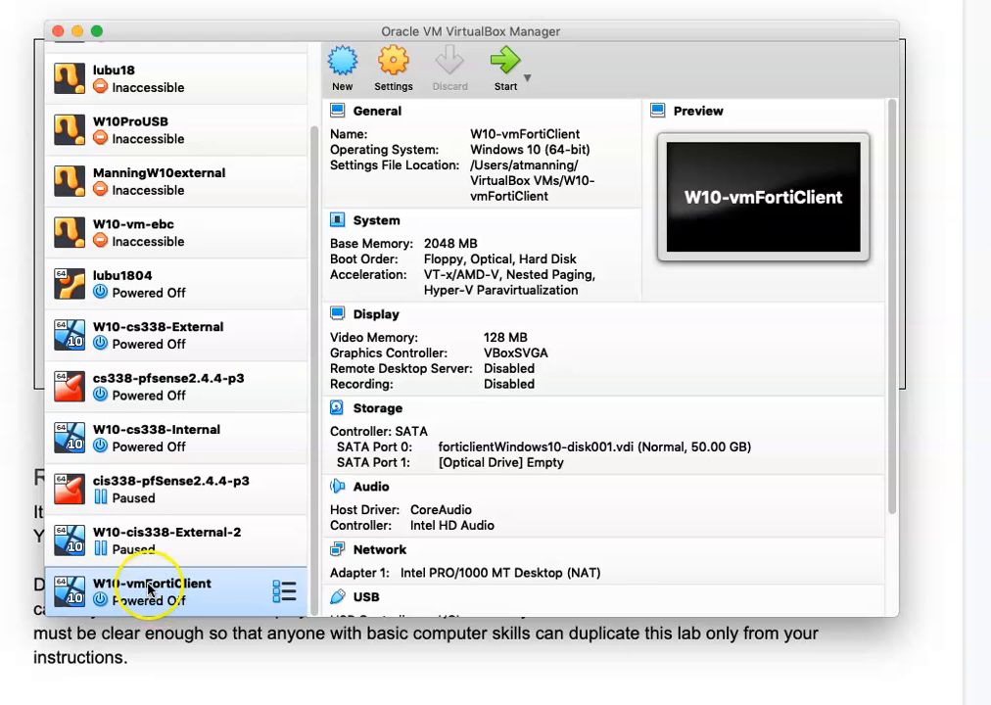
click(397, 74)
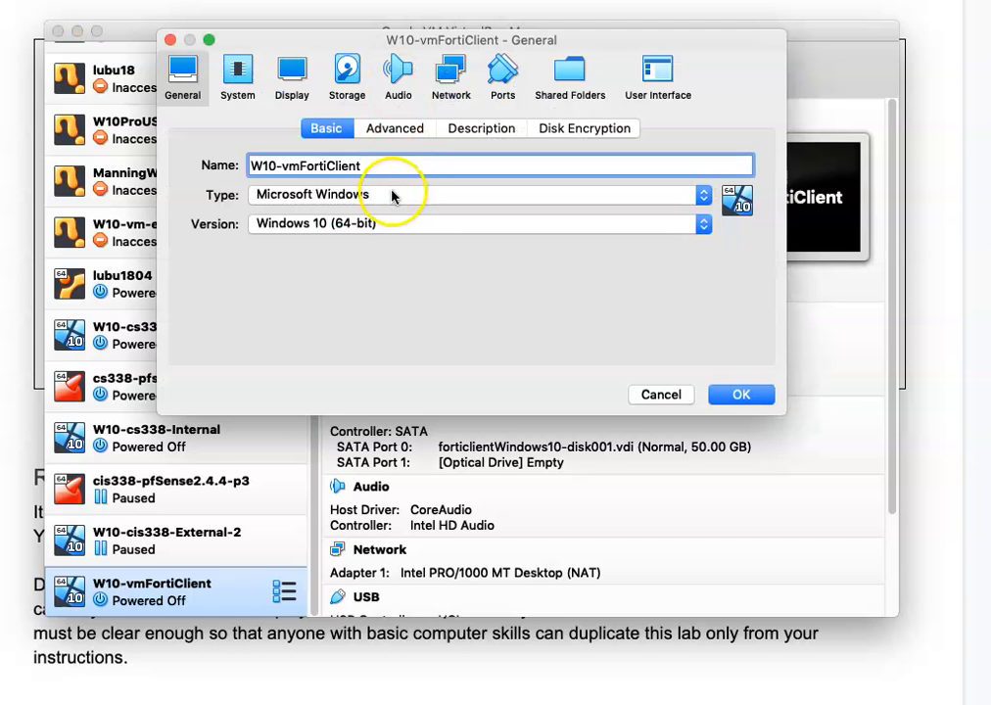
click(382, 169)
key(BackSpace)
key(BackSpace)
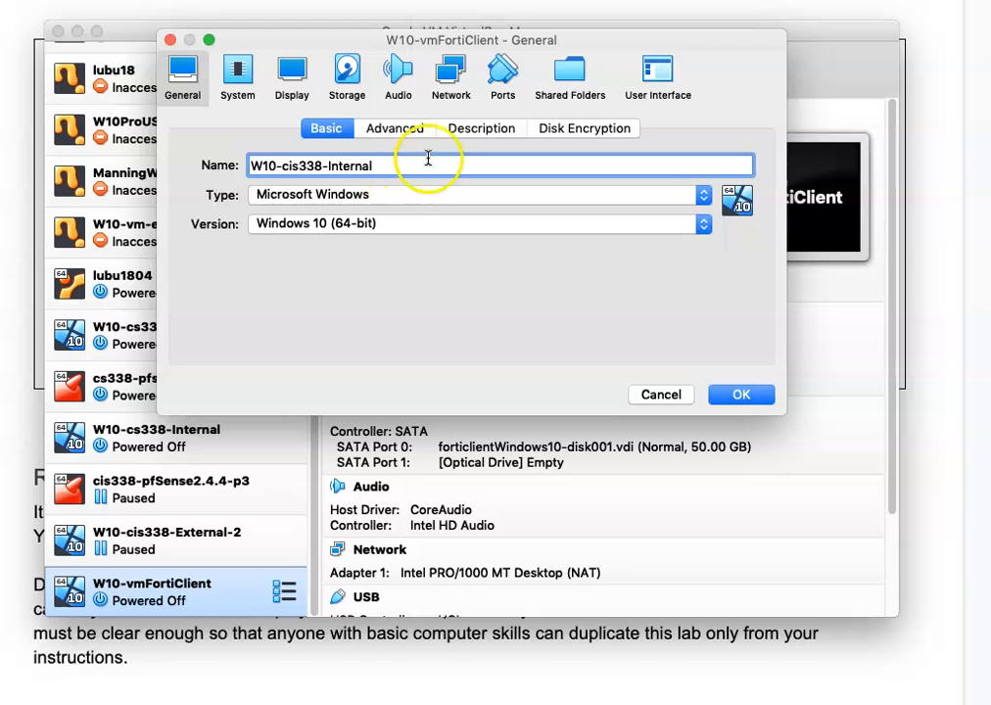
Attach Adapter 1 to the host-only network vboxnet0 and save the settings.
click(450, 75)
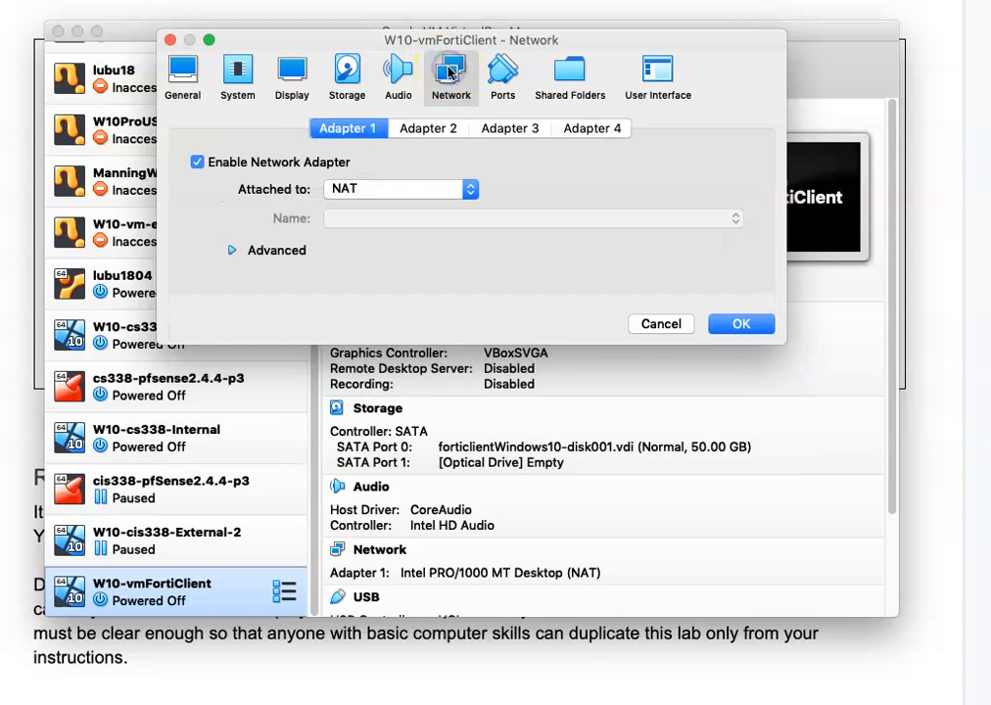
click(470, 189)
click(397, 260)
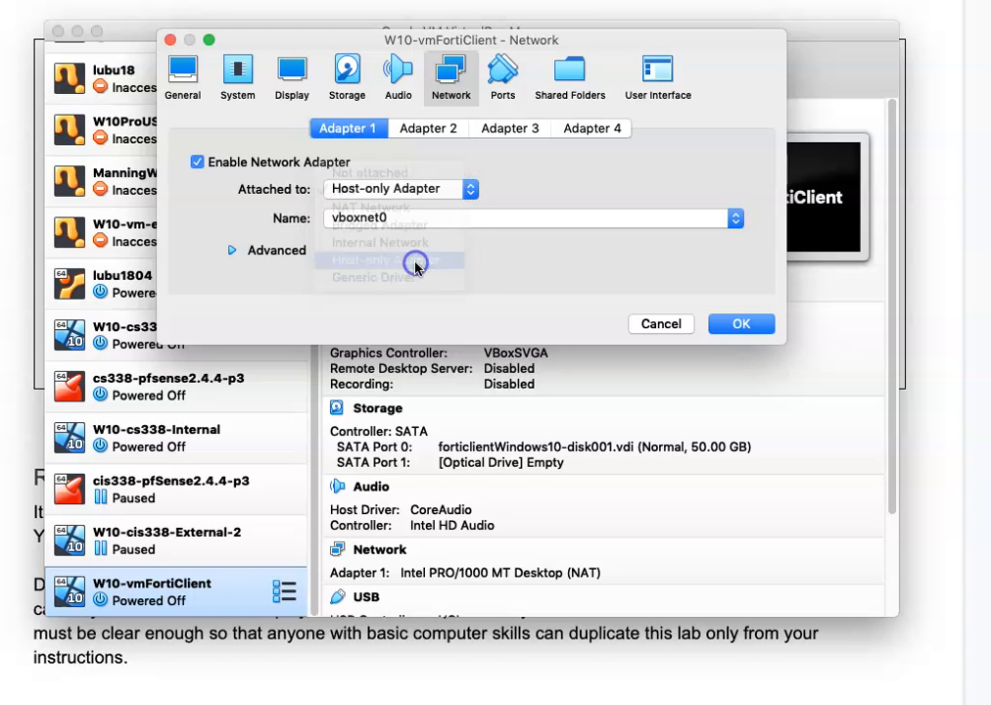
click(732, 220)
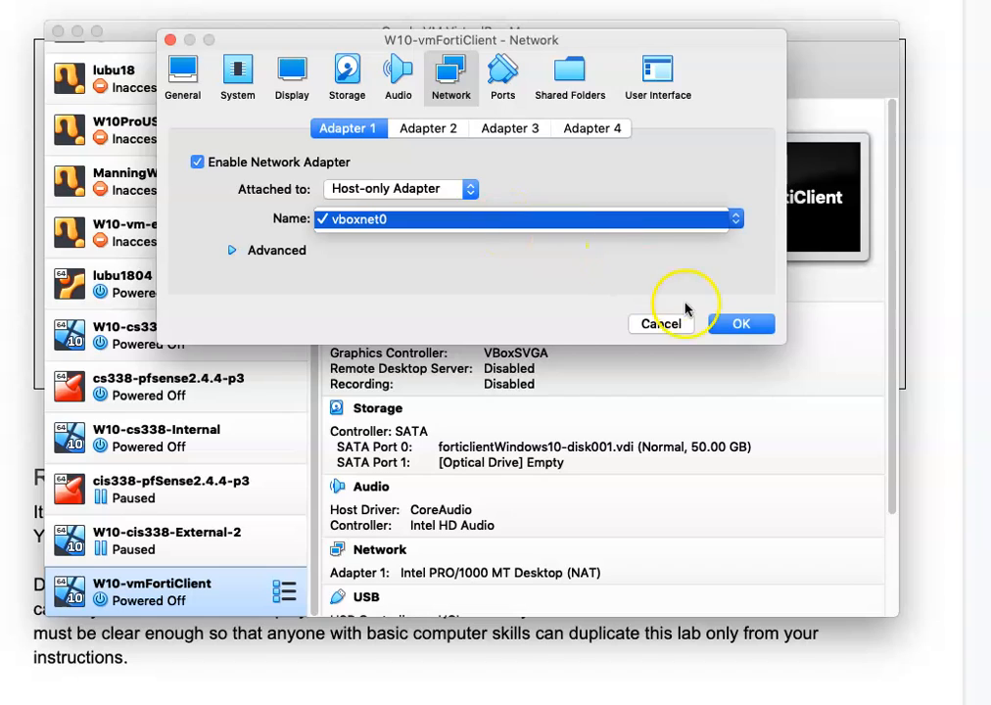
click(726, 326)
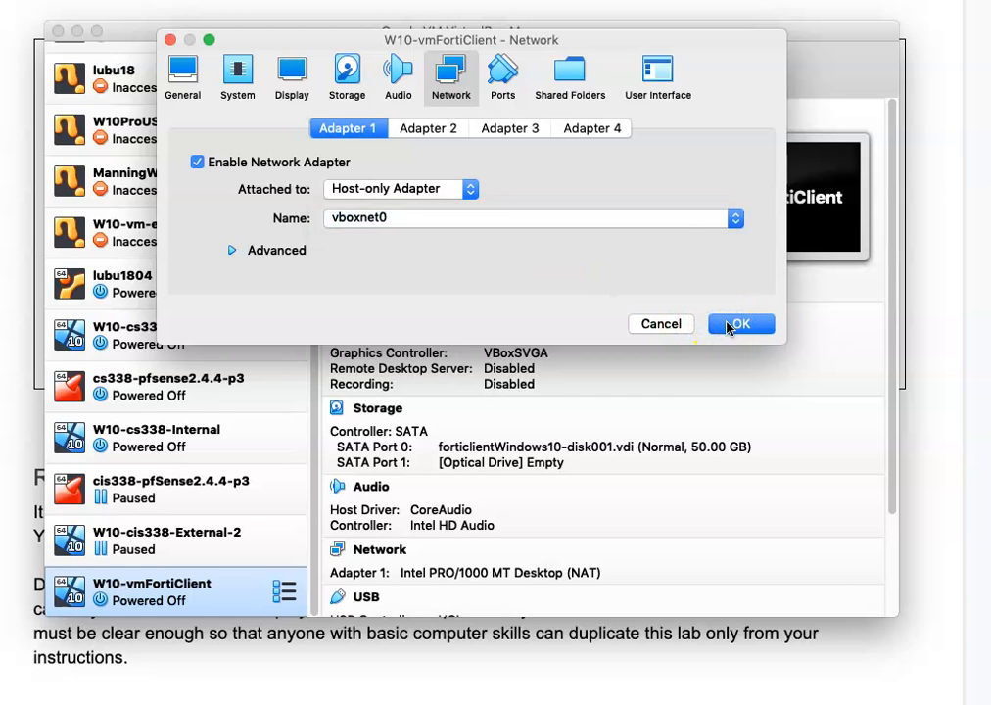
click(725, 326)
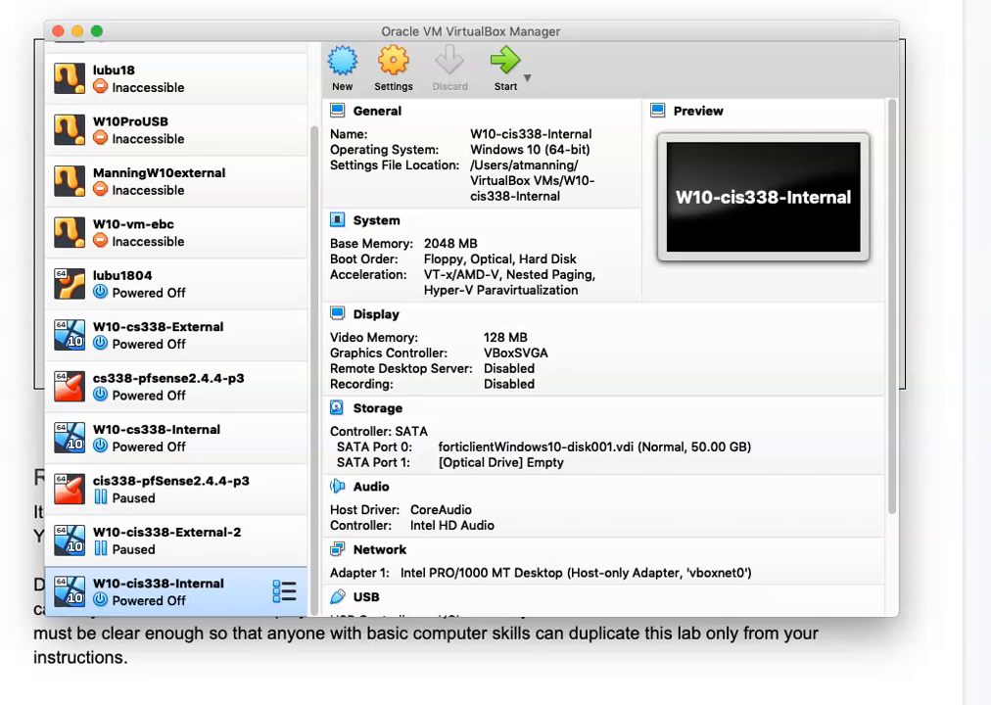
key(super+Tab)
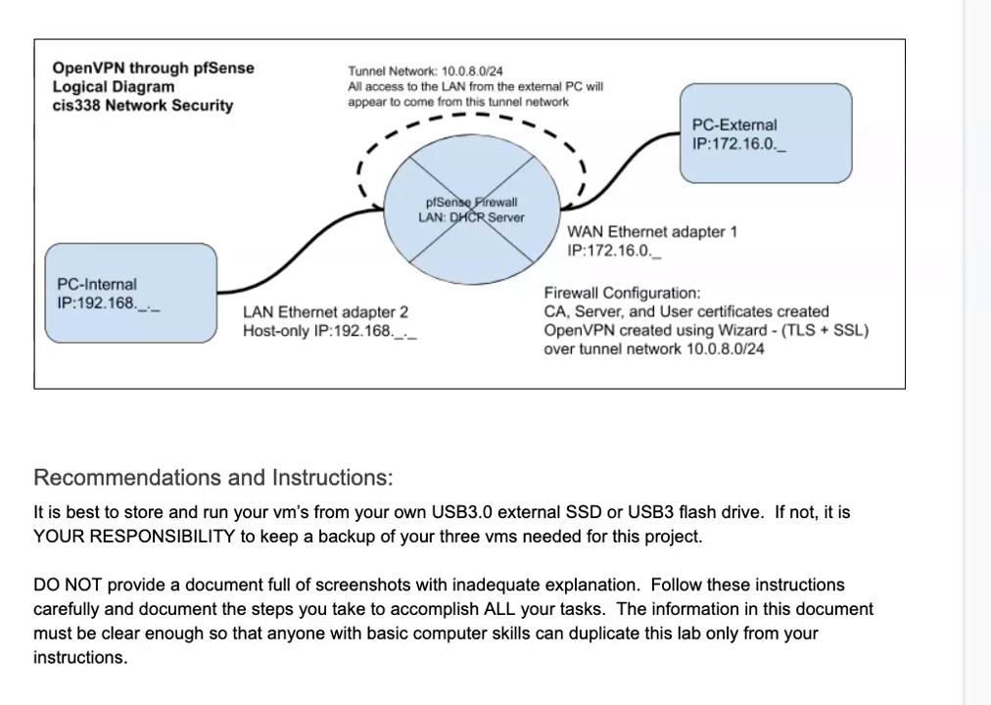
drag(401, 0, 519, 64)
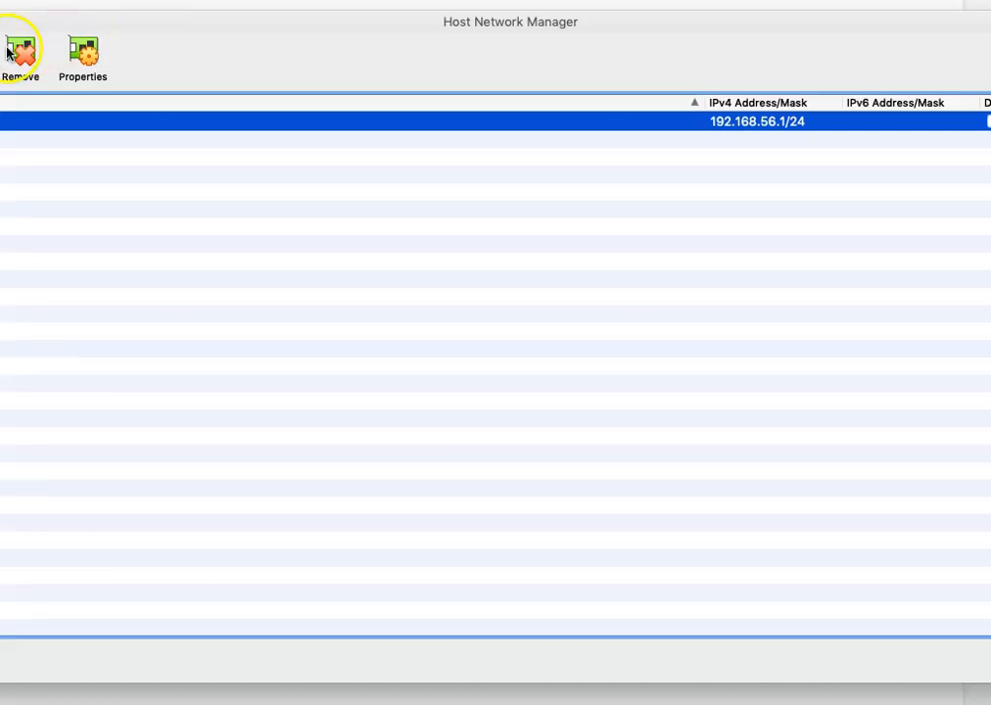
drag(22, 28, 141, 36)
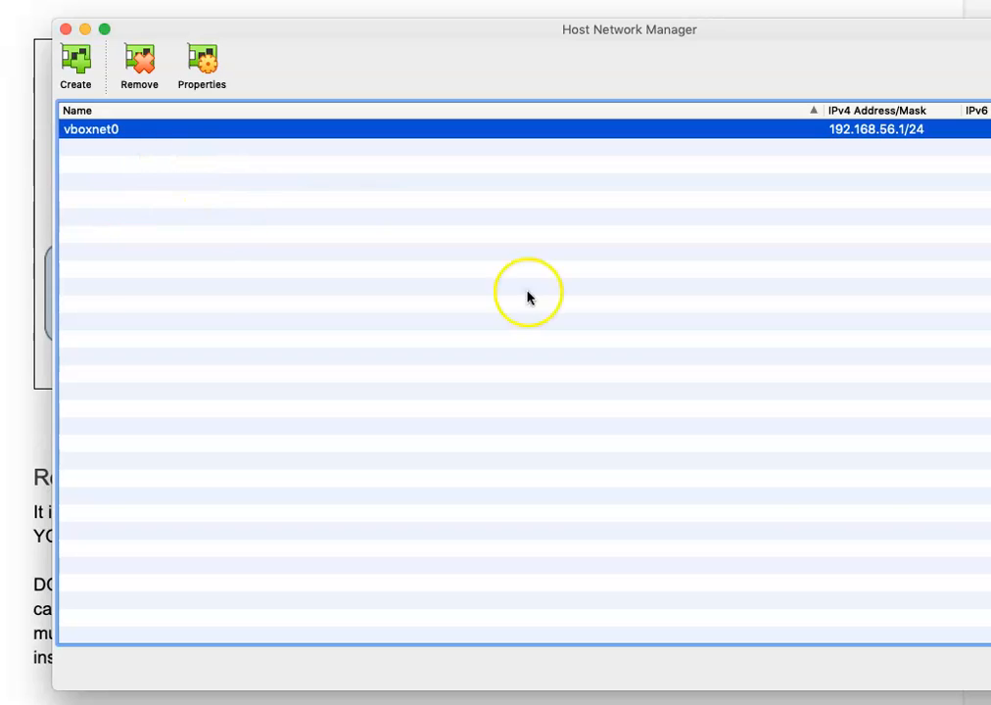
drag(989, 689, 907, 537)
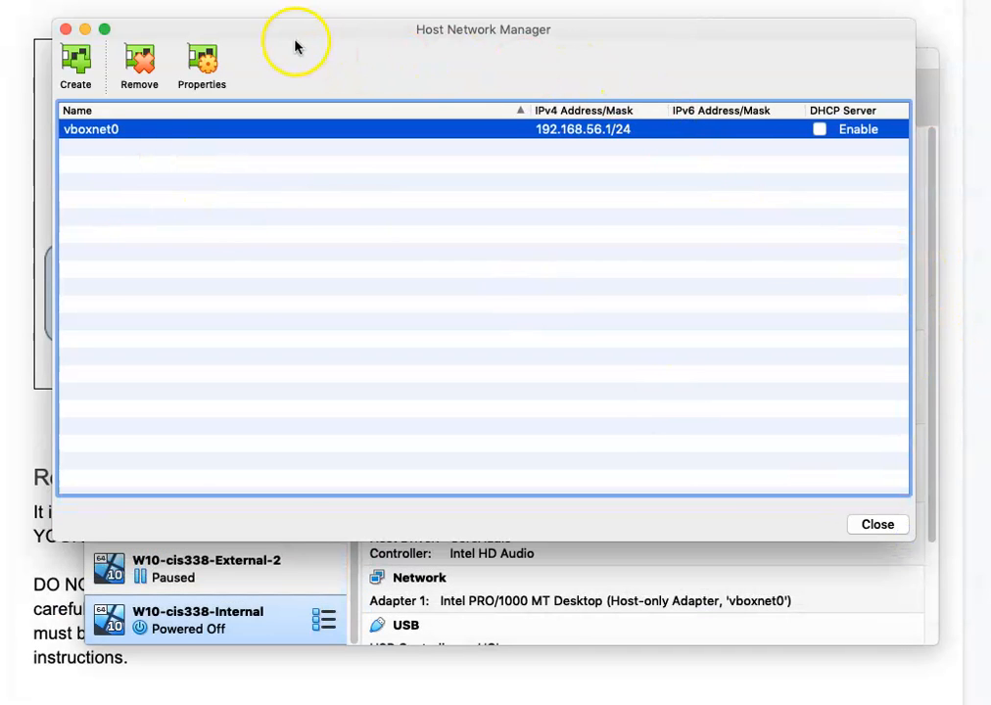
drag(290, 37, 253, 45)
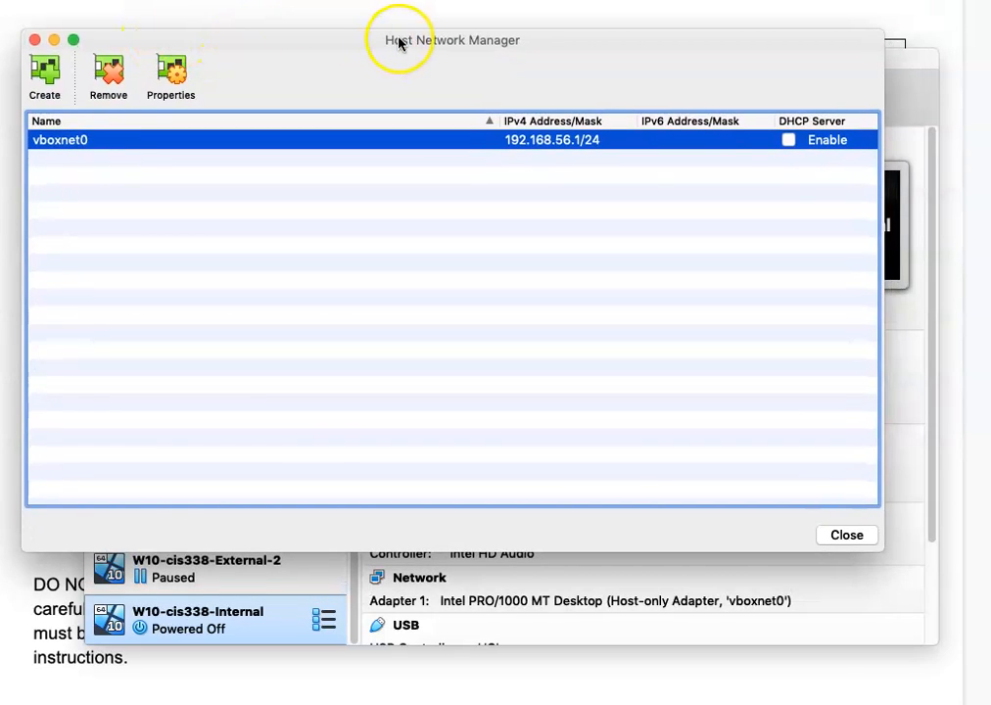
click(798, 130)
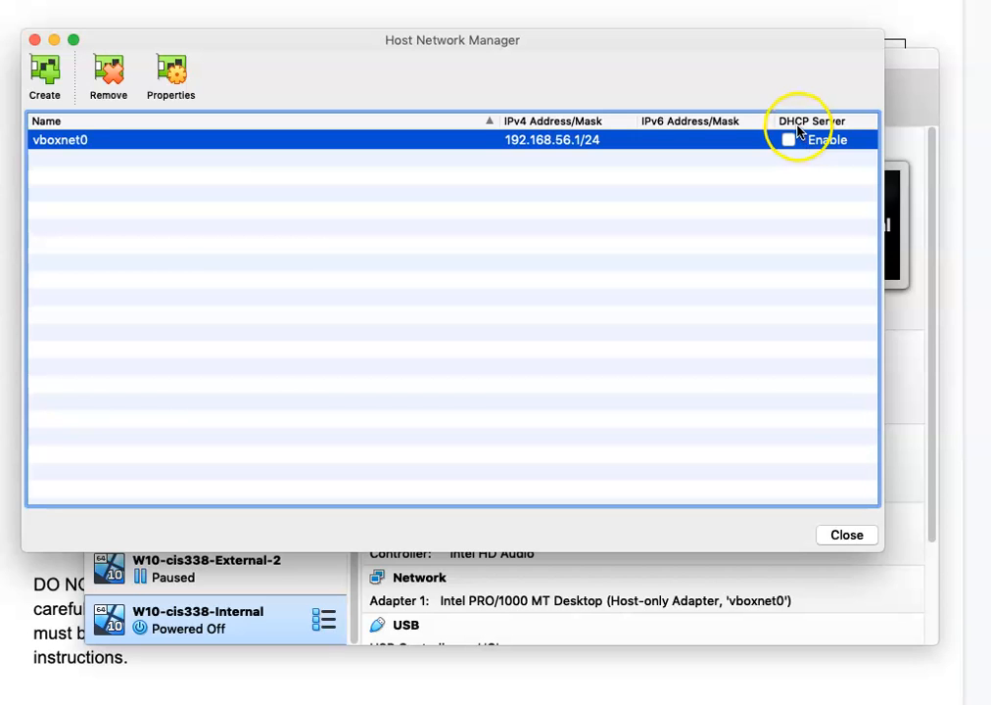
click(838, 534)
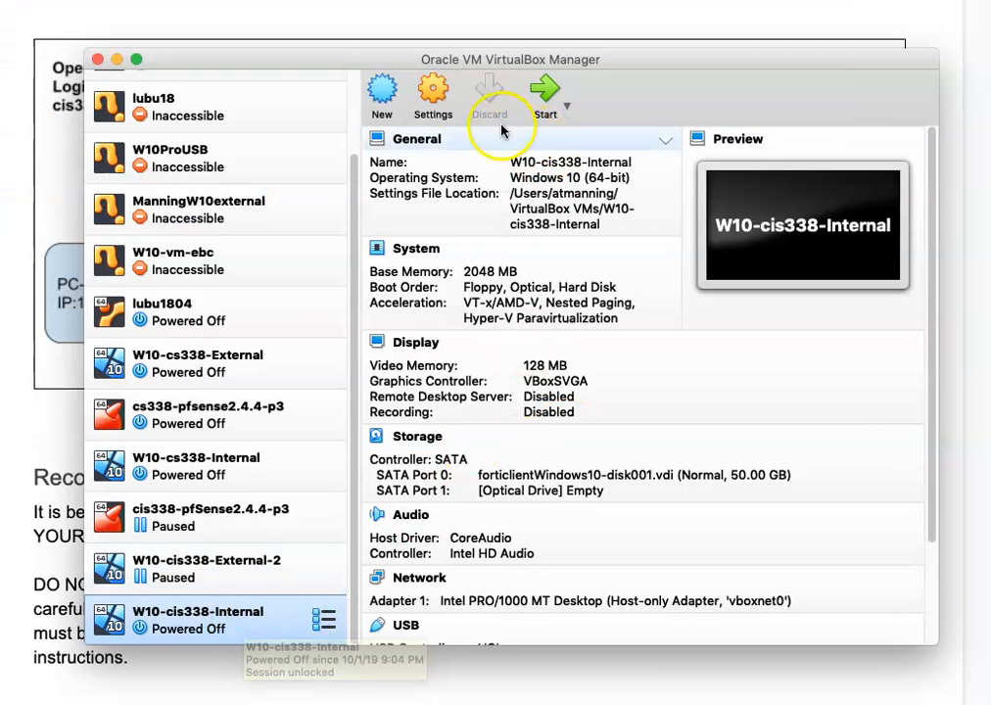
click(438, 90)
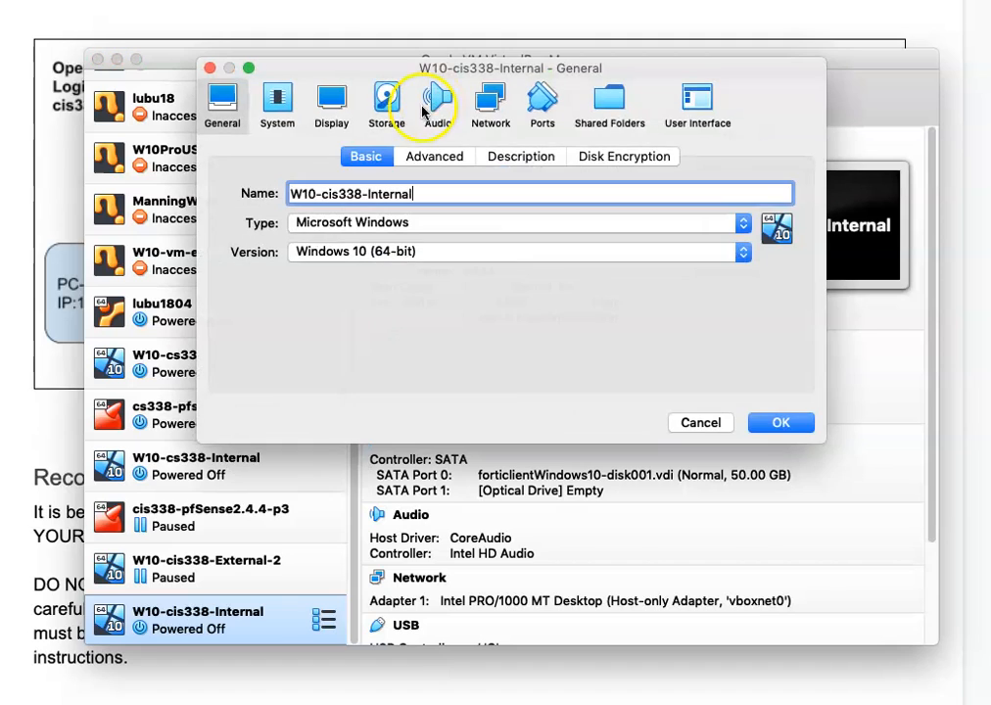
click(270, 100)
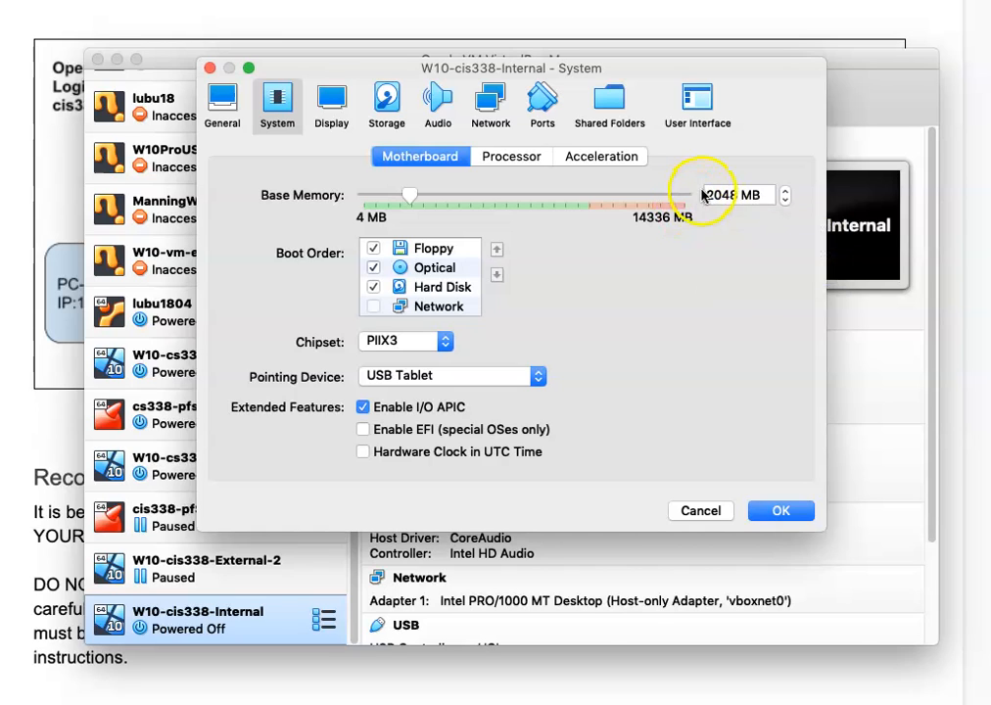
click(770, 512)
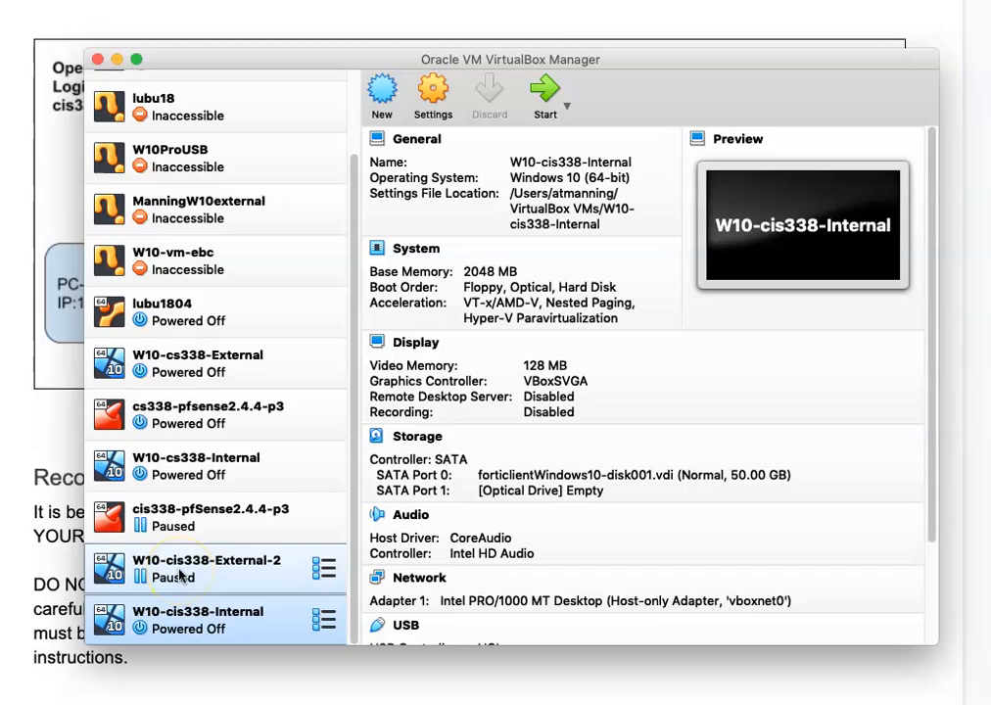
Resume the paused W10-cis338-External-2 machine and start W10-cis338-Internal.
right_click(180, 576)
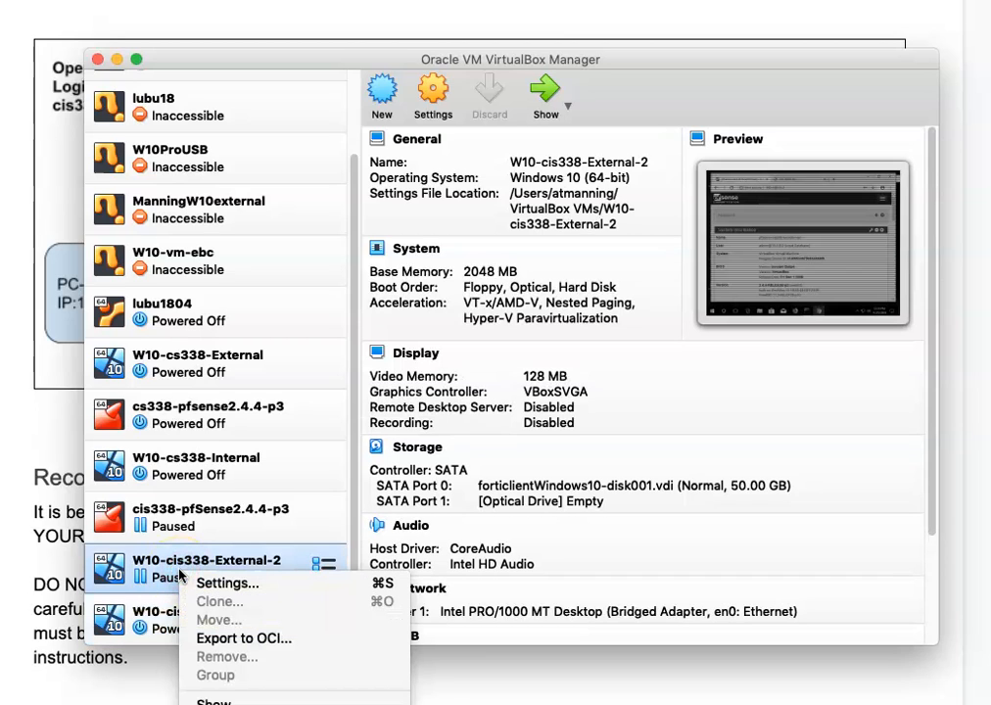
click(215, 704)
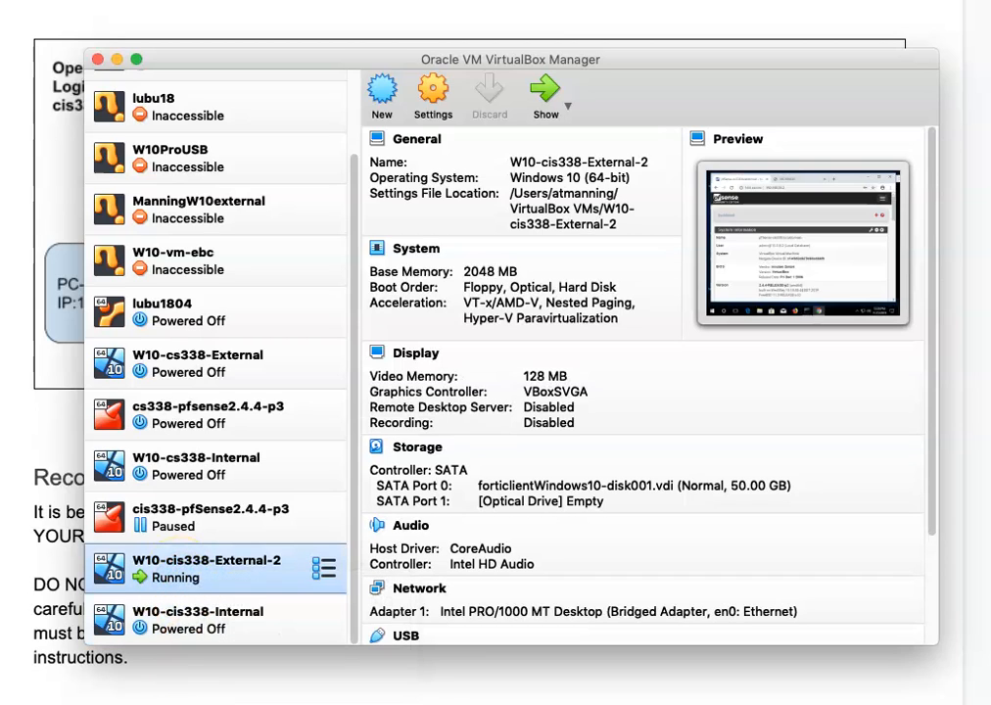
click(214, 632)
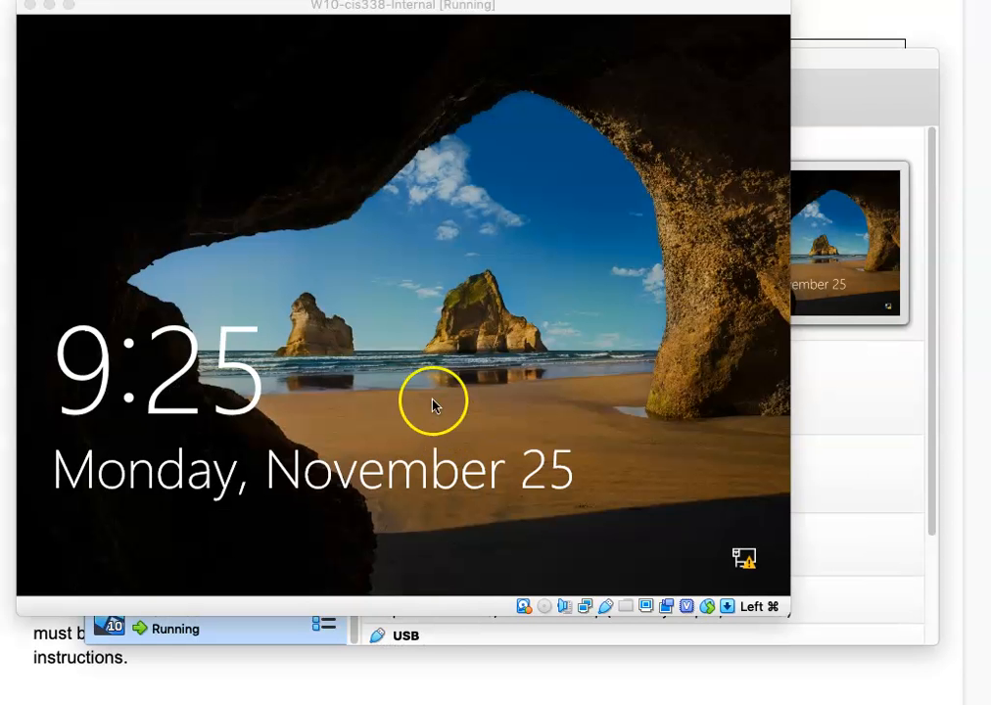
Get past the Internal VM's lock screen and sign in with the account password.
click(389, 338)
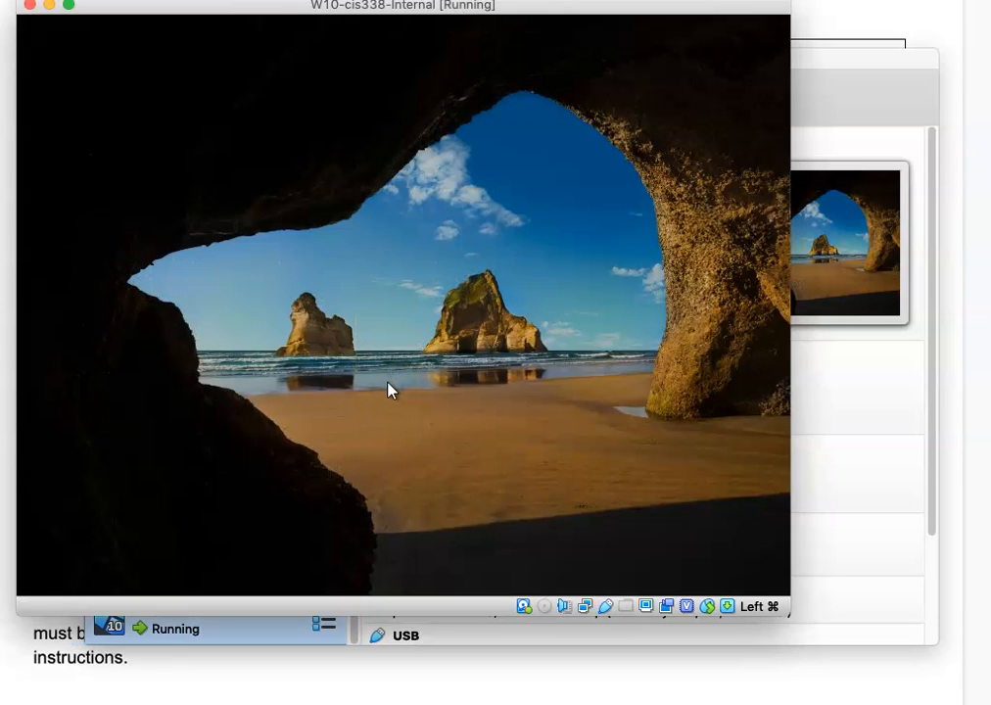
click(437, 410)
click(495, 360)
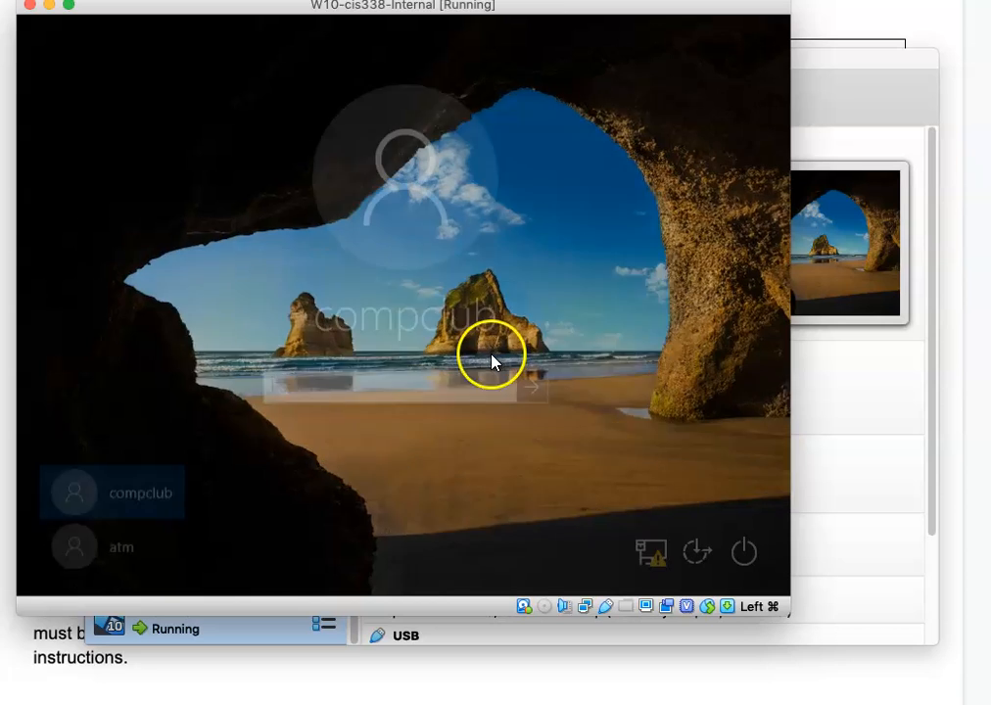
click(350, 388)
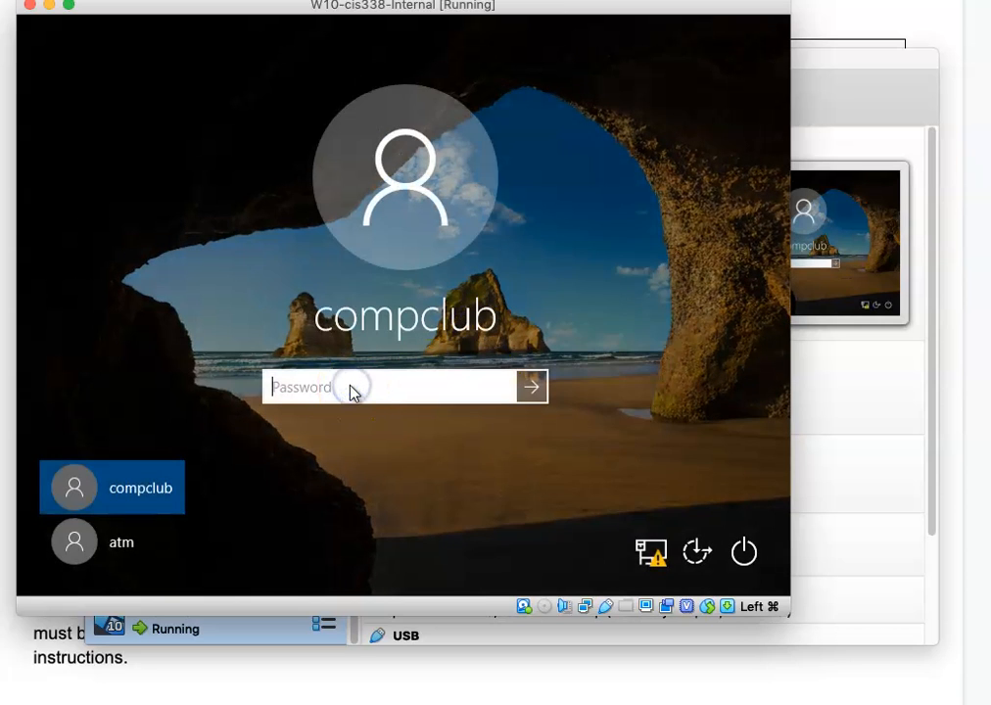
text(••••••)
key(Return)
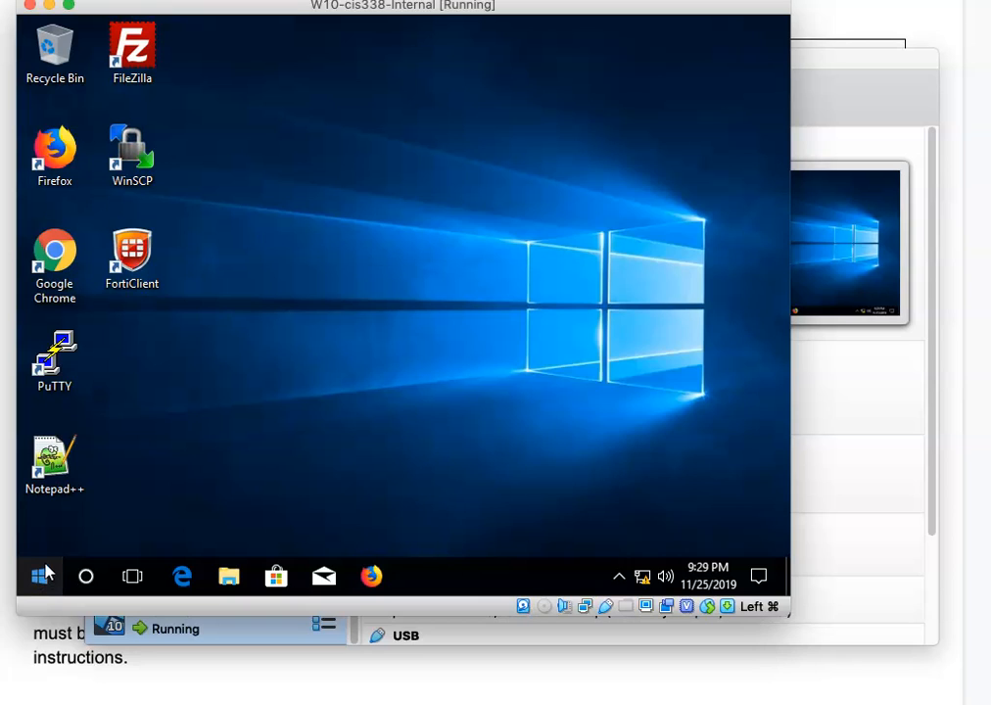
Dismiss the Guest Additions update notification on the Internal VM's desktop.
click(44, 576)
click(55, 578)
click(66, 538)
click(45, 578)
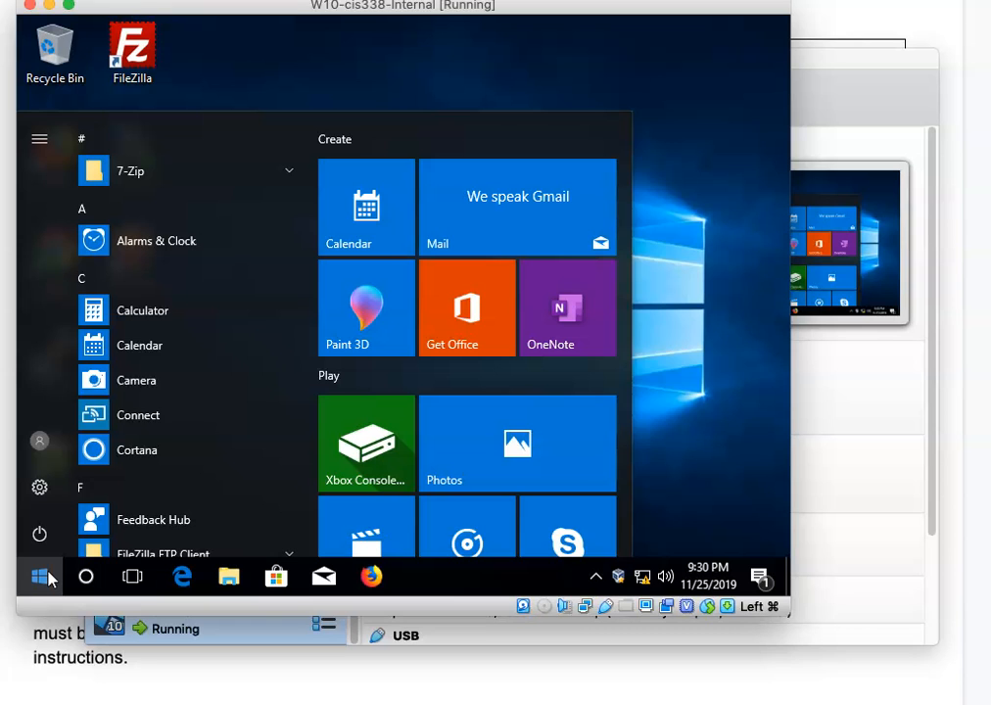
click(40, 577)
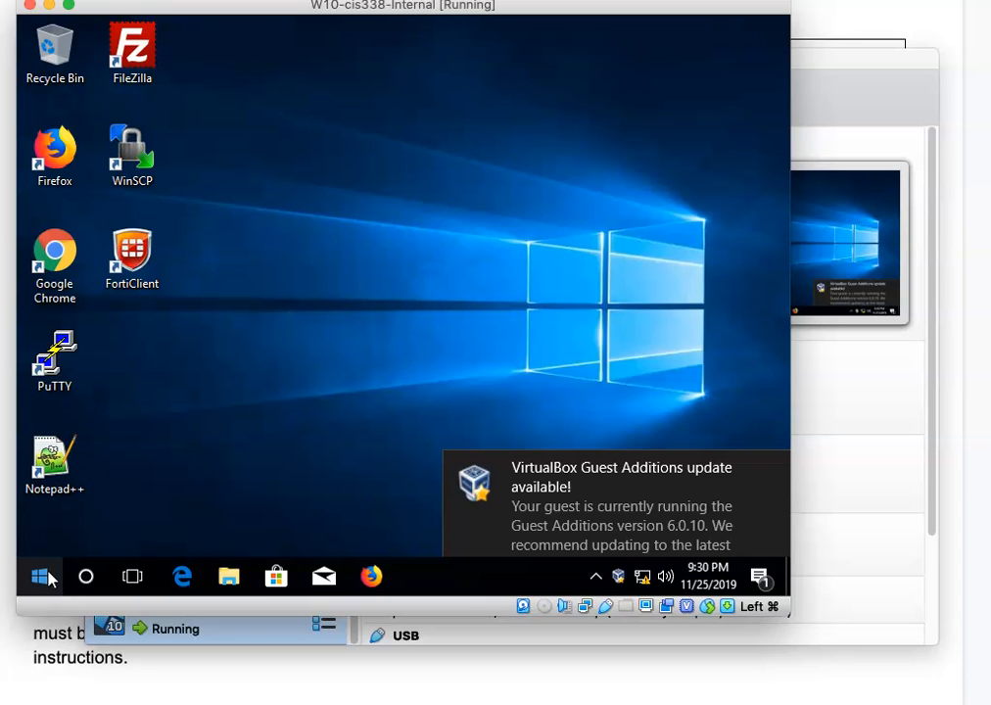
click(774, 474)
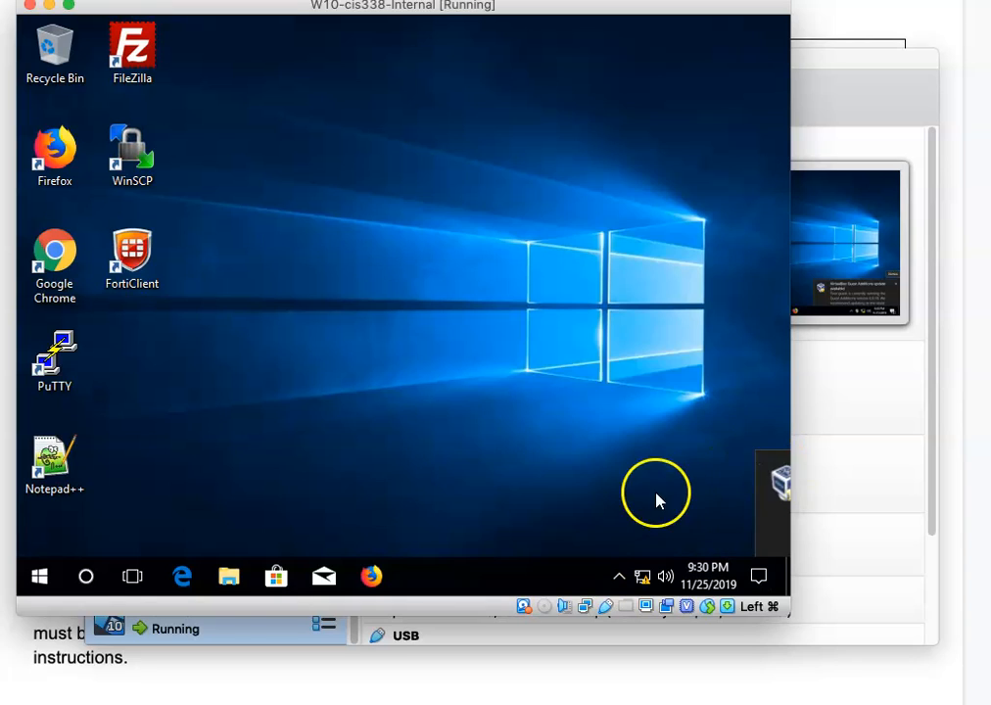
Search the Start menu for 'command' and launch Command Prompt.
click(40, 579)
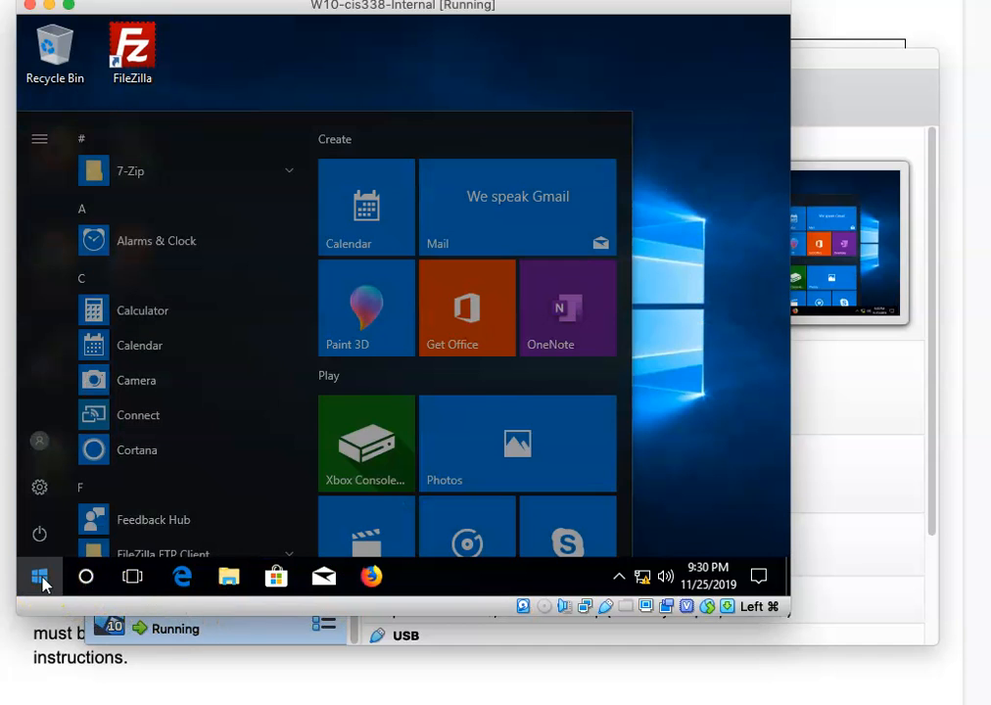
text(c)
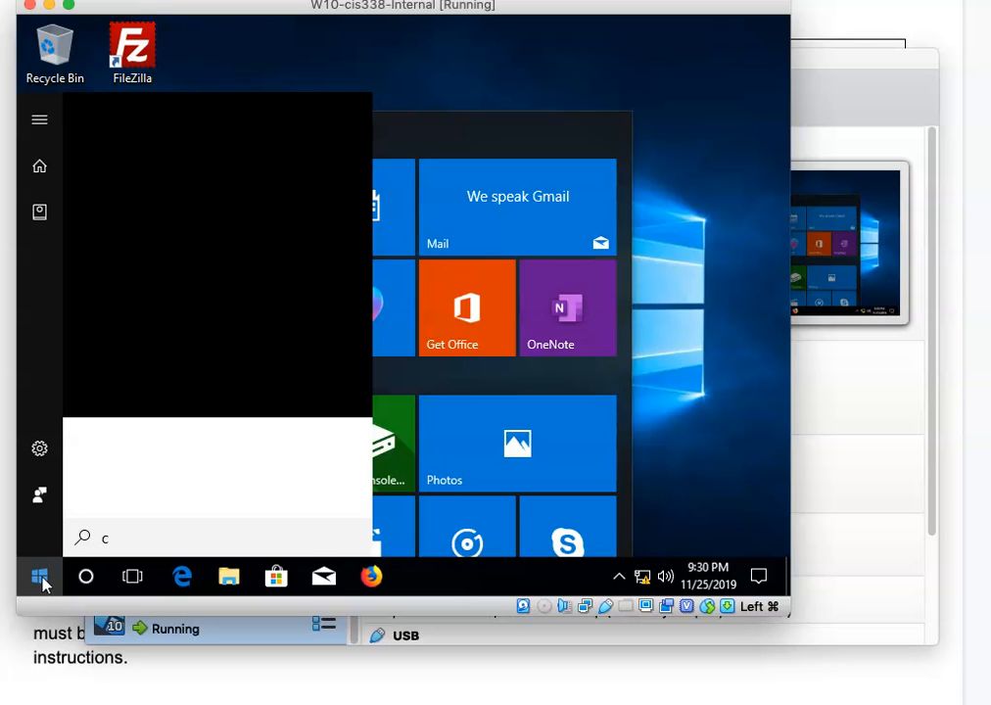
key(BackSpace)
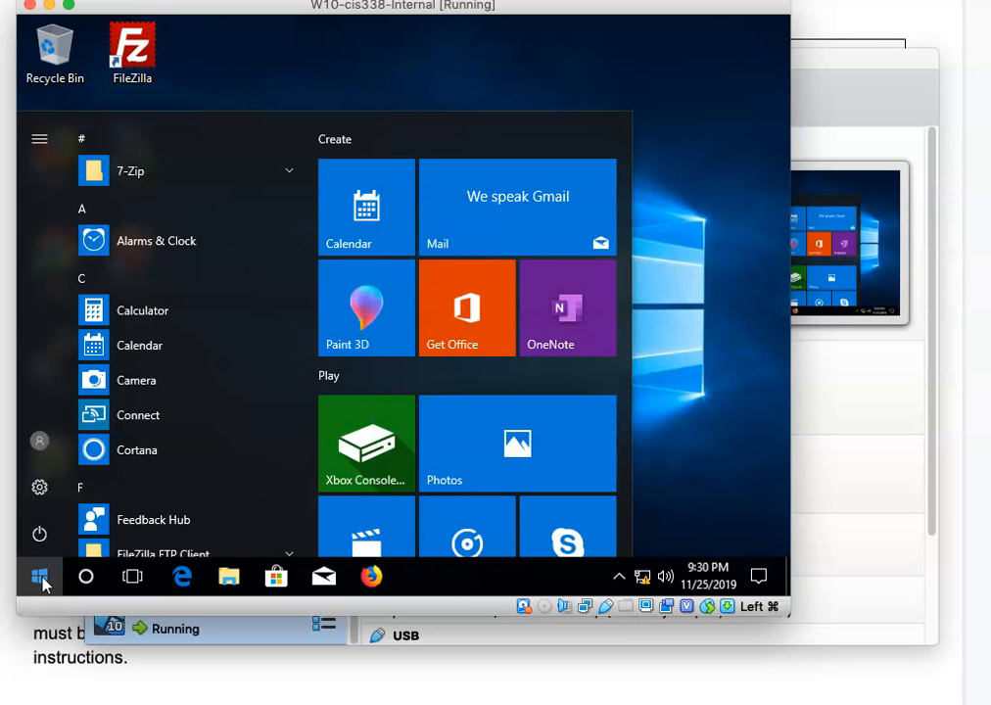
click(39, 577)
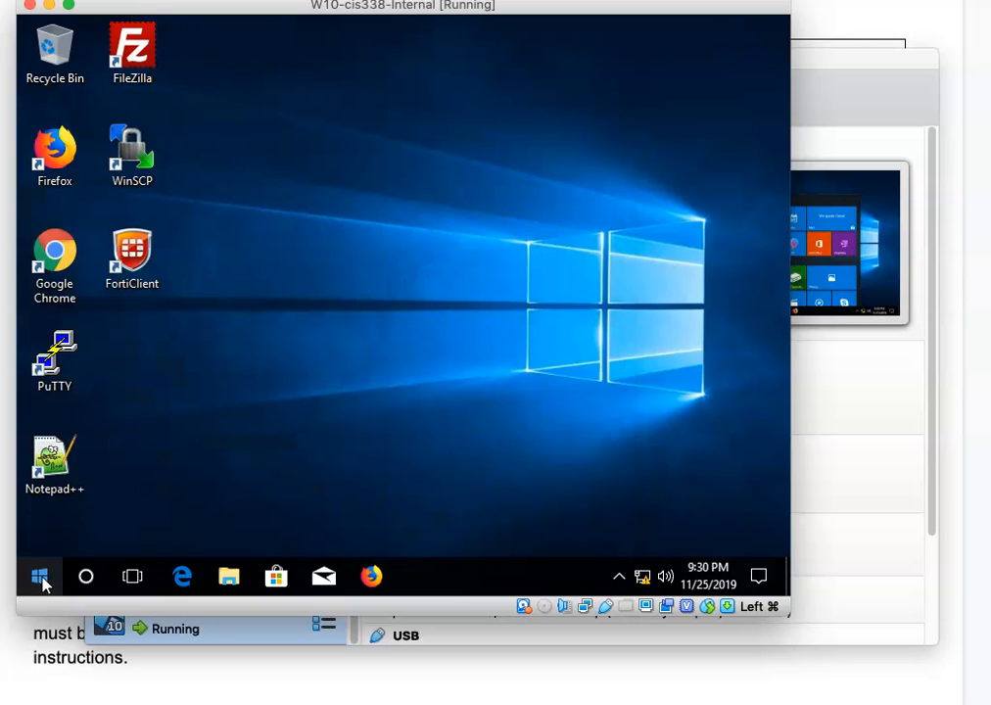
click(39, 578)
text(o)
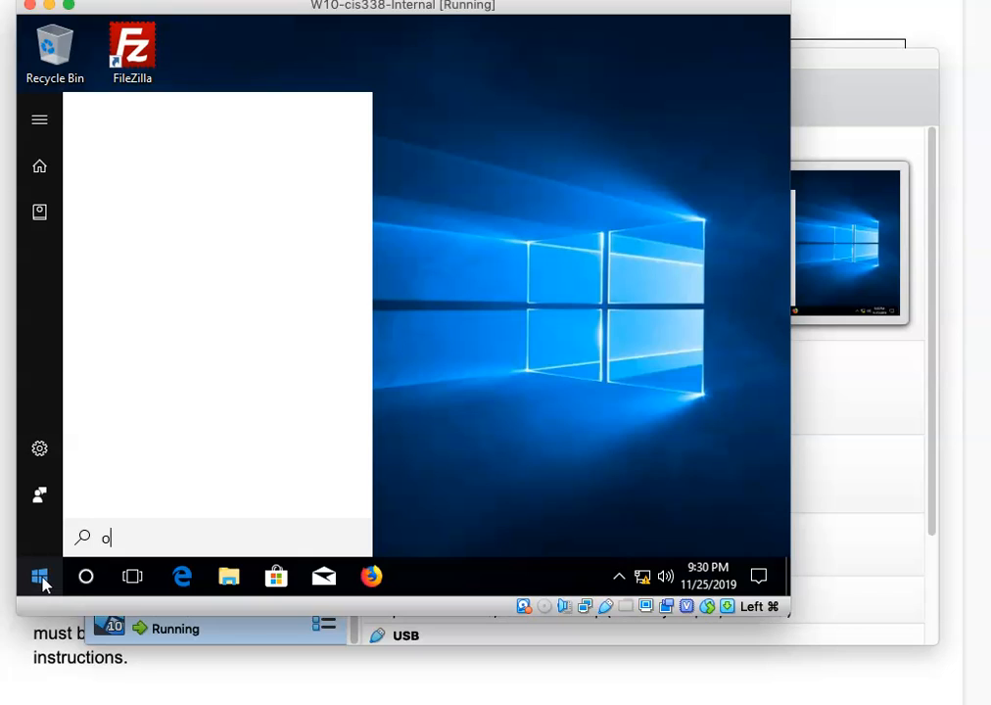
text(mmandcomman)
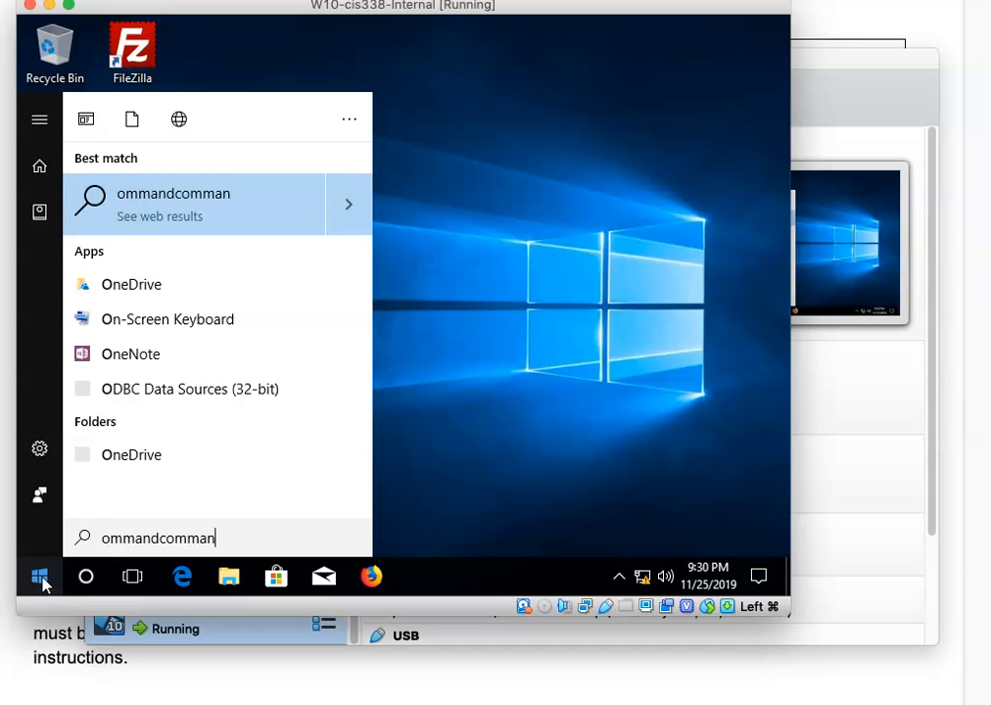
key(BackSpace)
key(BackSpace)
key(BackSpace)
key(BackSpace)
key(BackSpace)
key(BackSpace)
key(BackSpace)
key(BackSpace)
key(BackSpace)
key(BackSpace)
key(BackSpace)
key(BackSpace)
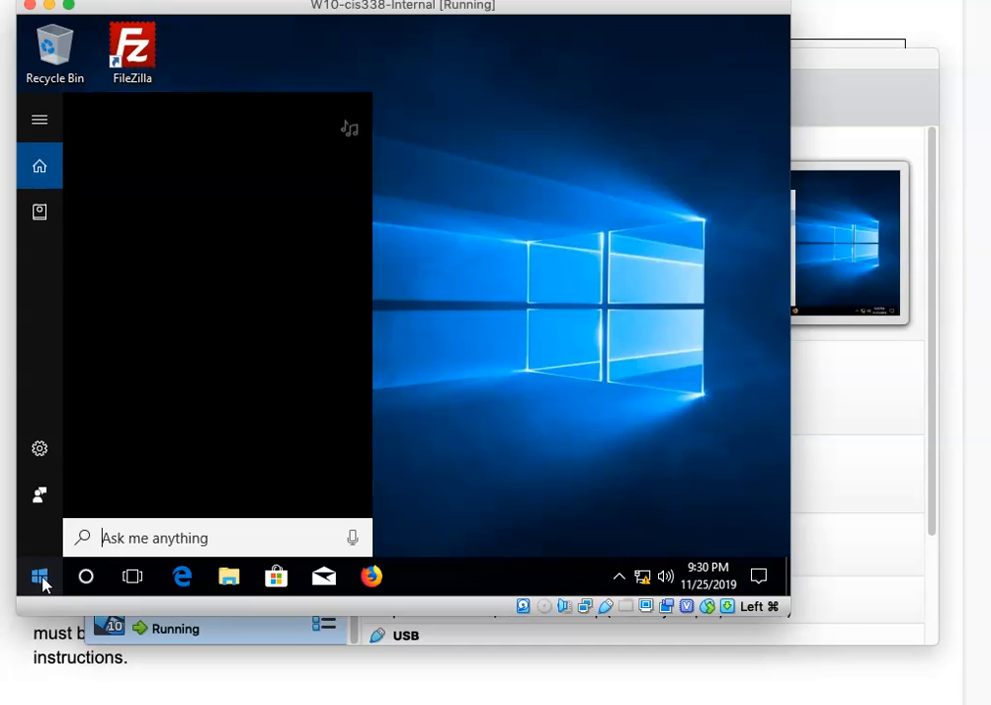
text(command)
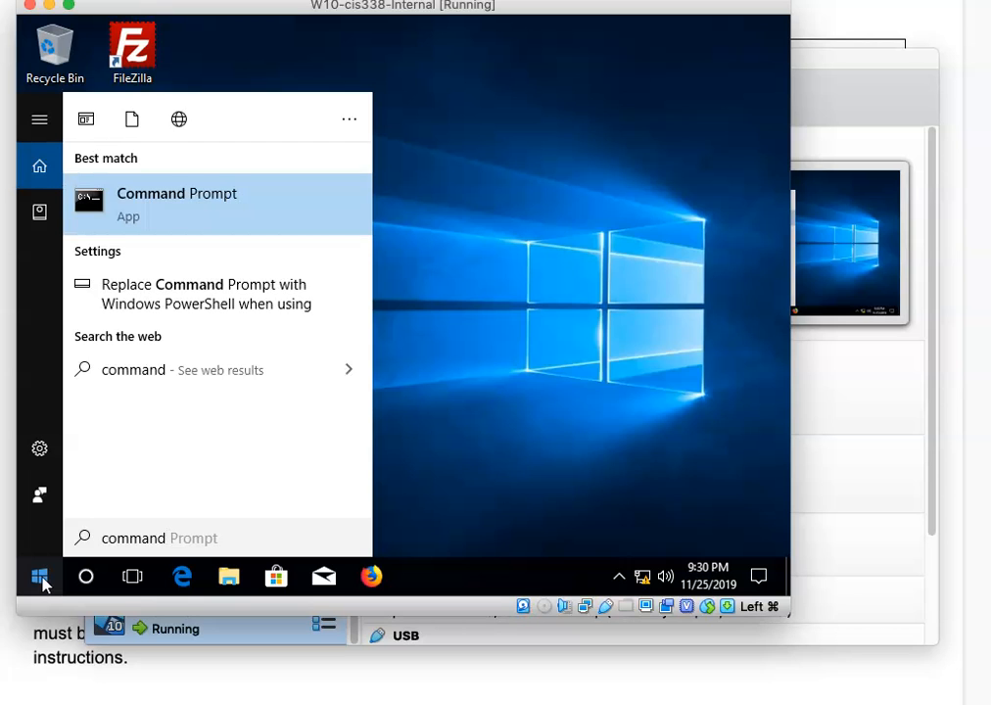
key(Return)
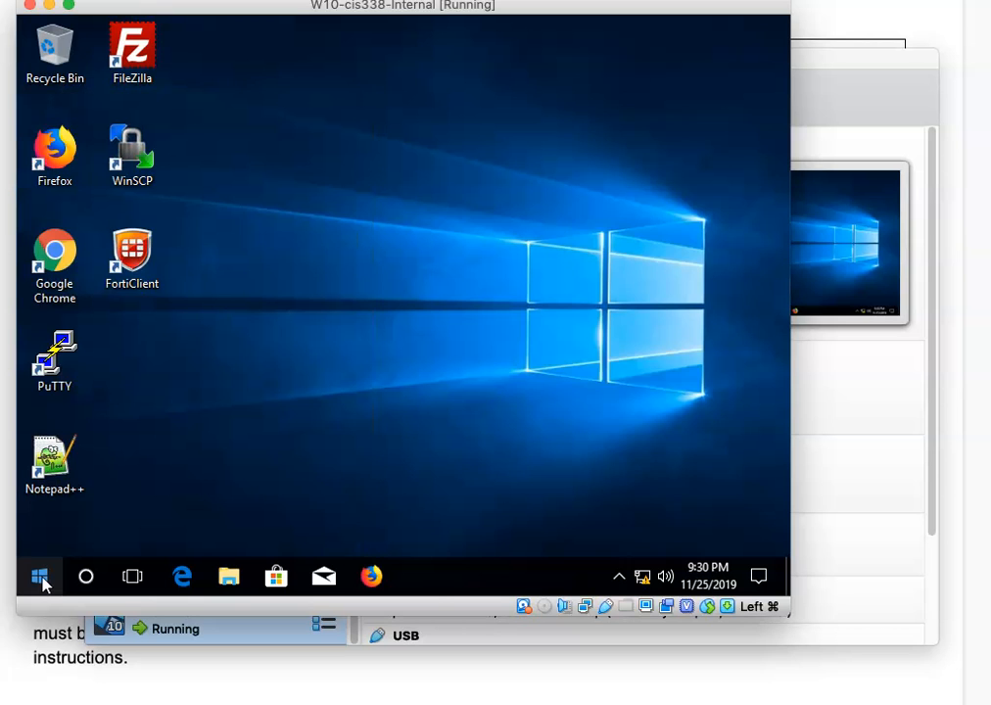
Run ipconfig on the Internal VM, revealing its 169.254.121.161 autoconfiguration address.
text(ipconfig)
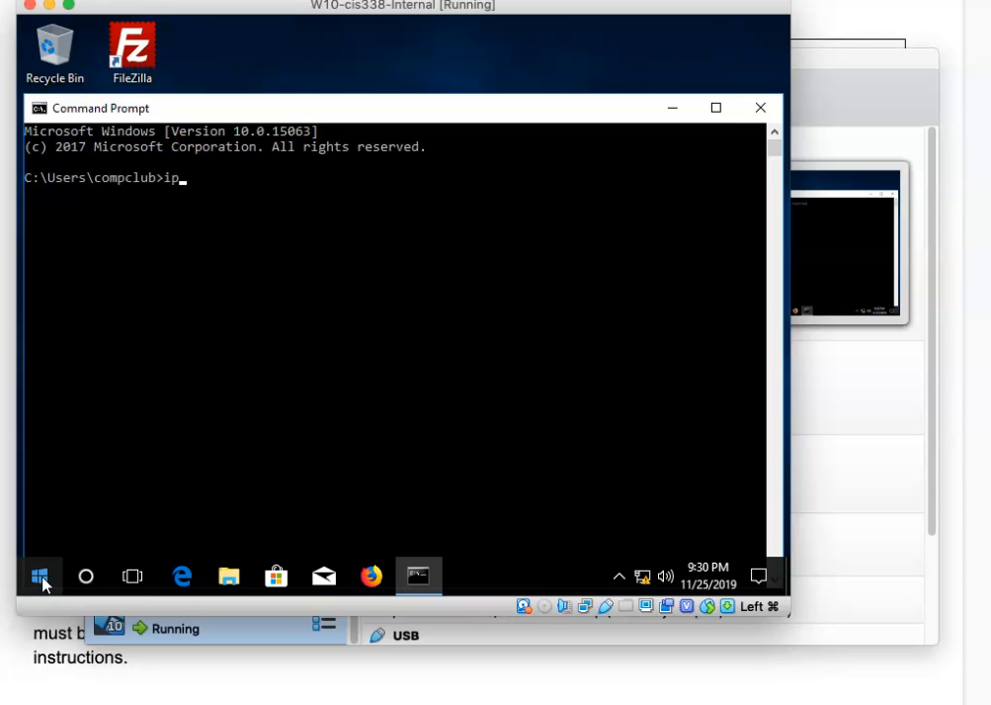
key(Return)
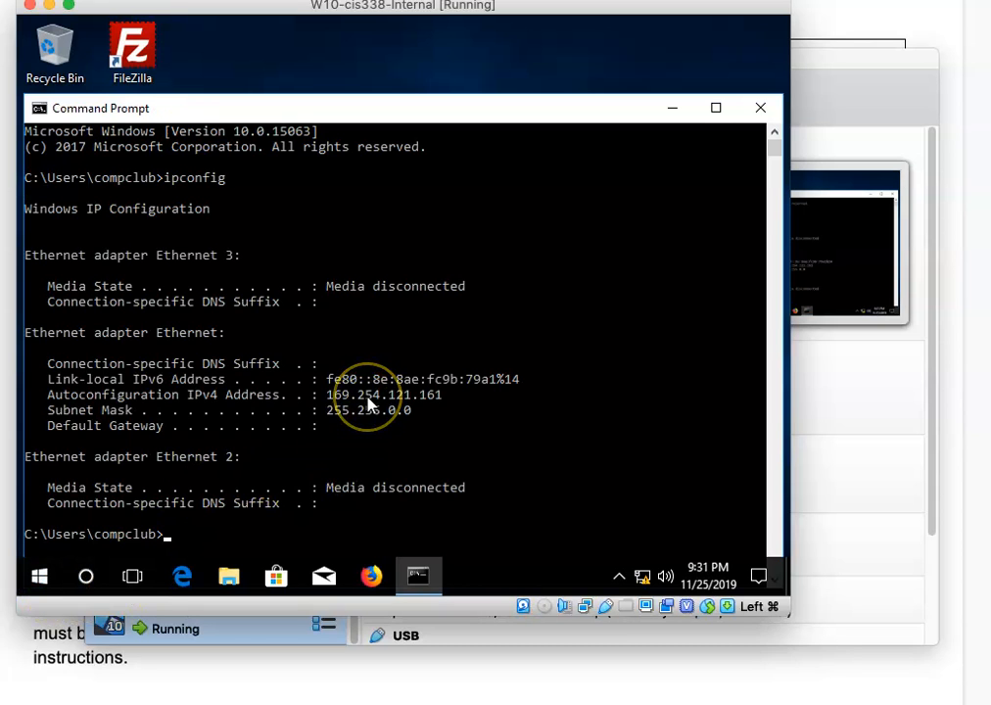
drag(376, 109, 361, 73)
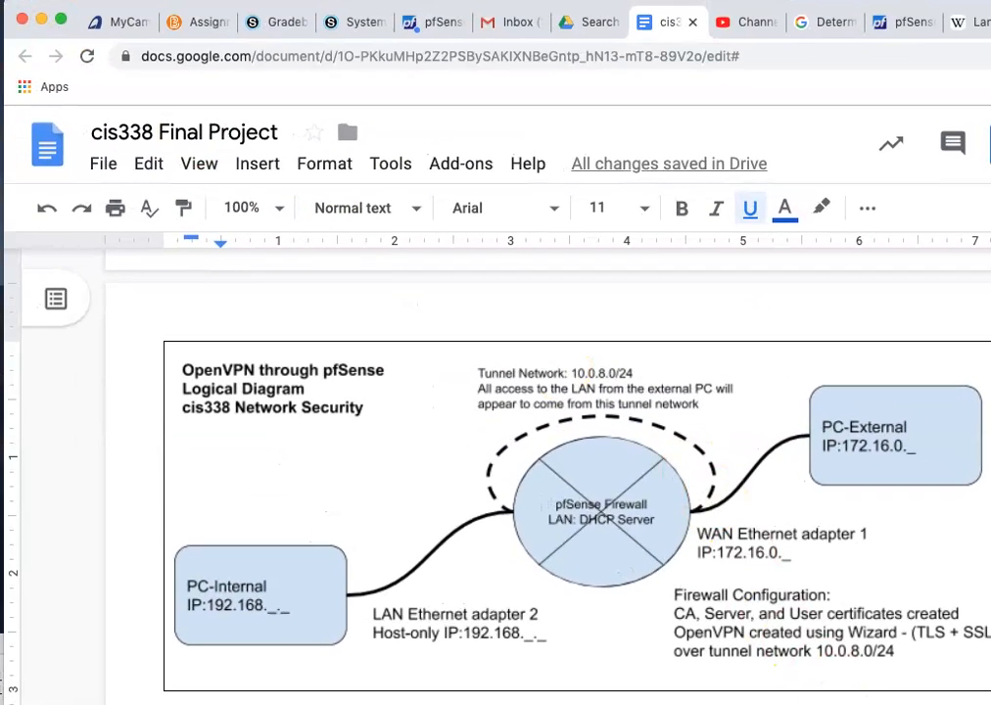
Show the pfSense dashboard in Chrome after dismissing the session timeout alert.
drag(990, 704, 985, 704)
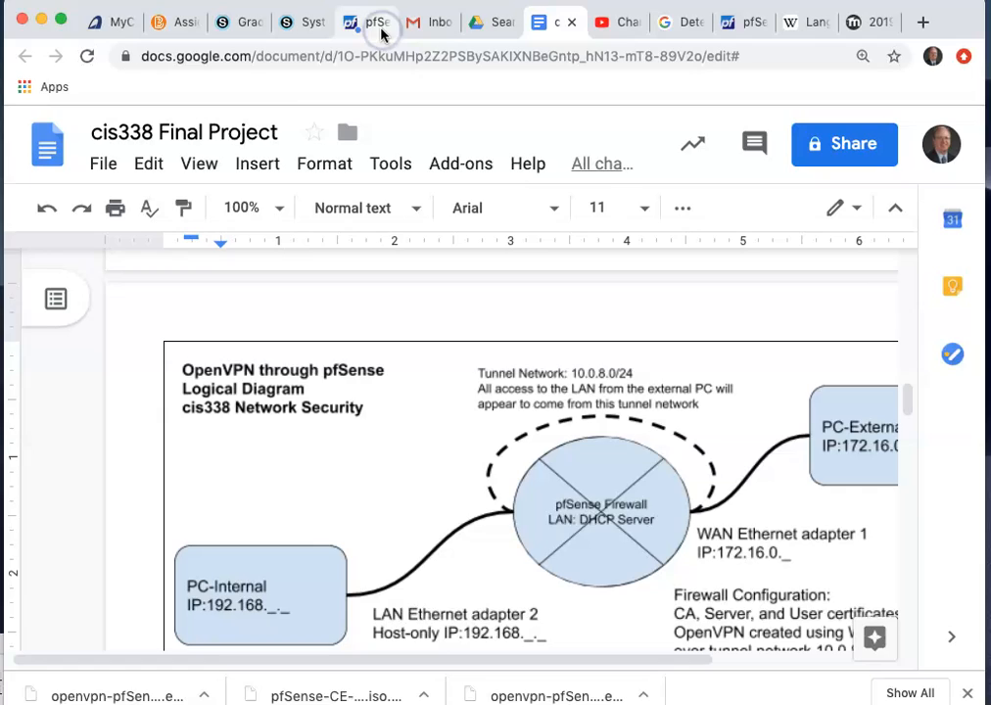
click(377, 28)
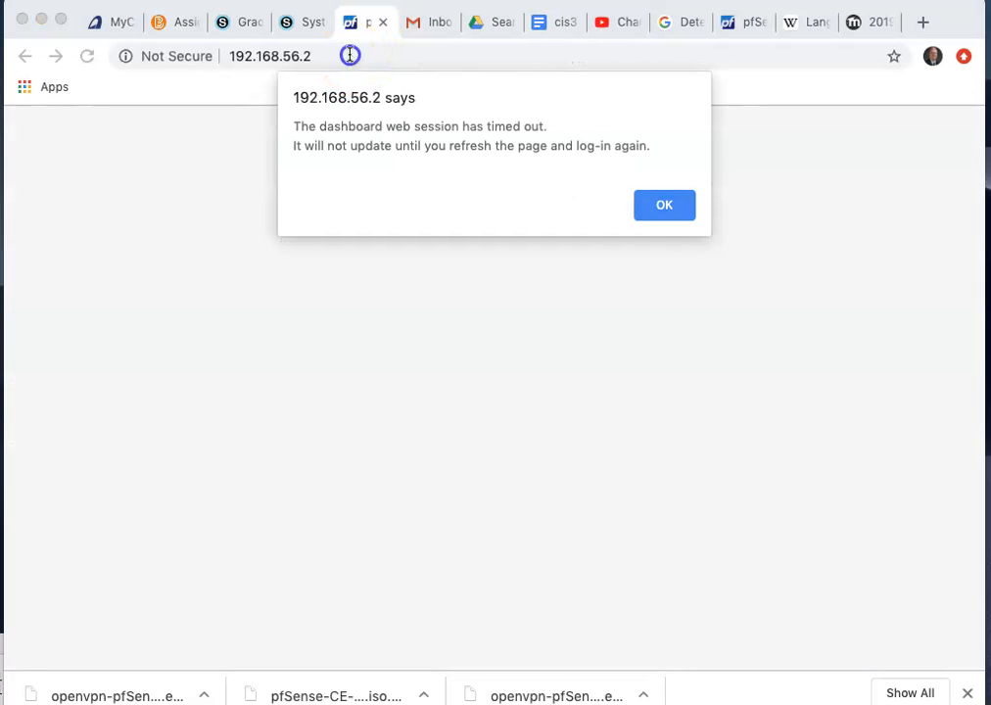
click(675, 203)
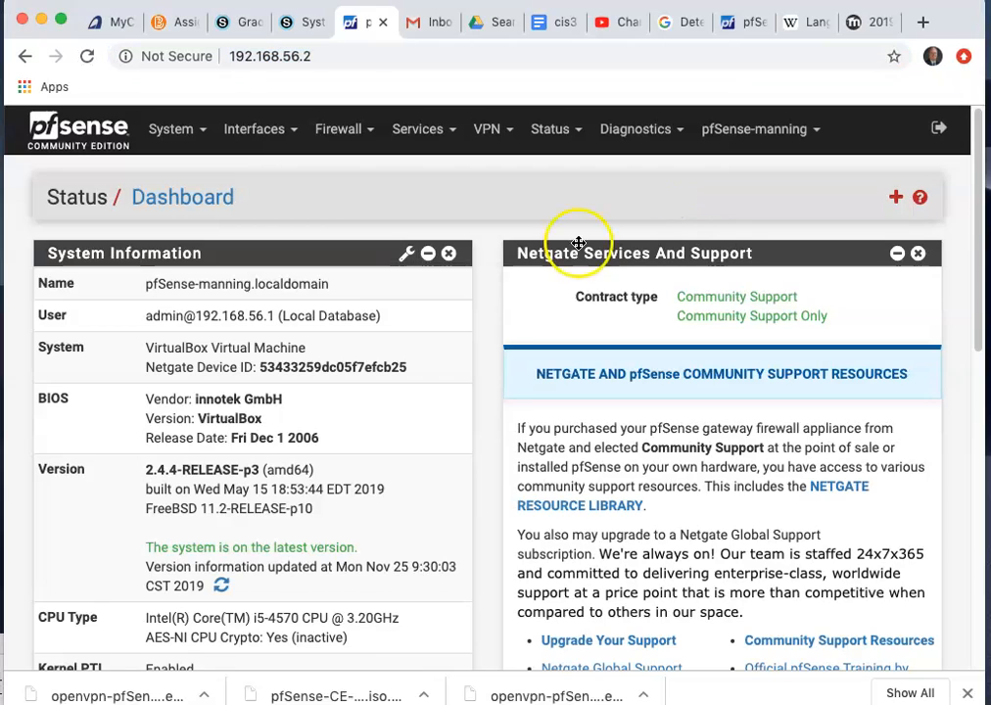
scroll(244, 214, down, 10)
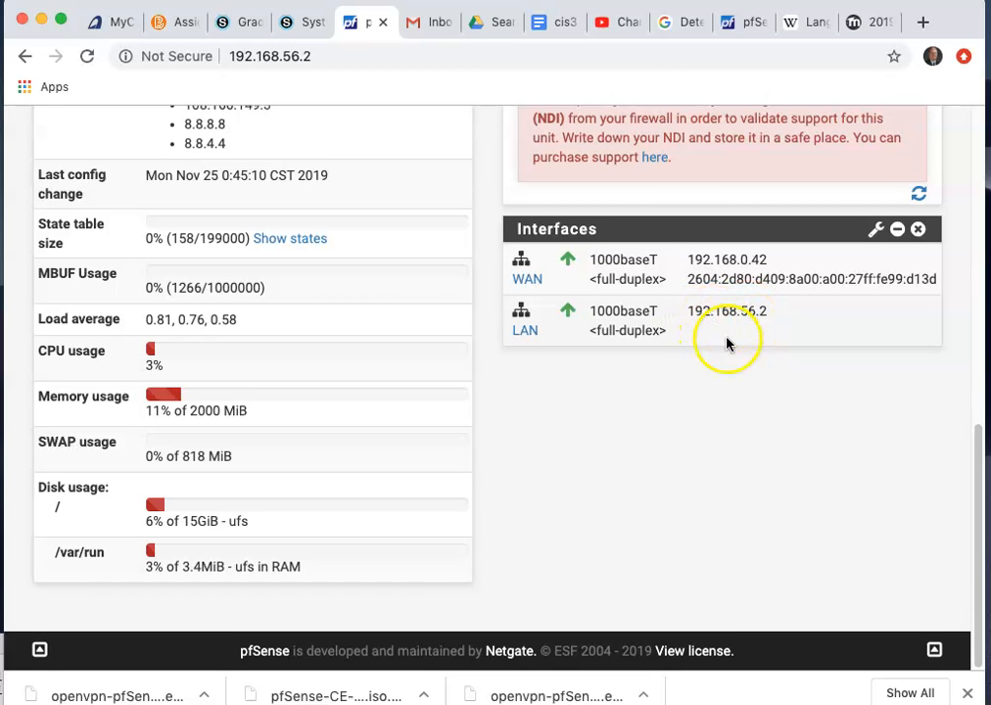
scroll(730, 342, up, 1)
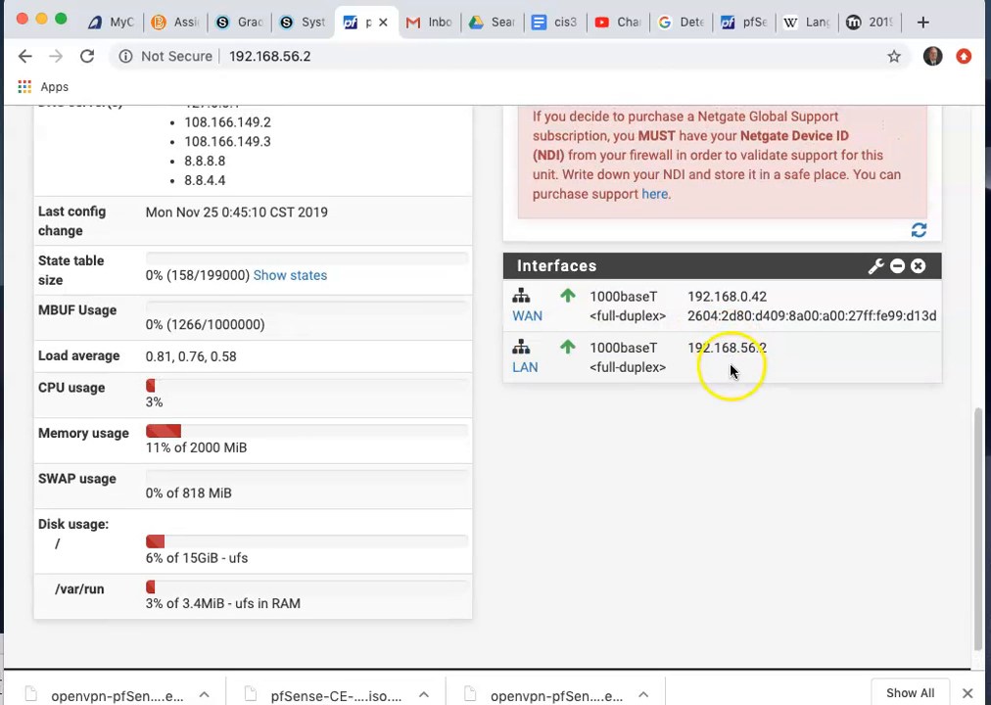
scroll(741, 374, up, 1)
scroll(741, 374, up, 20)
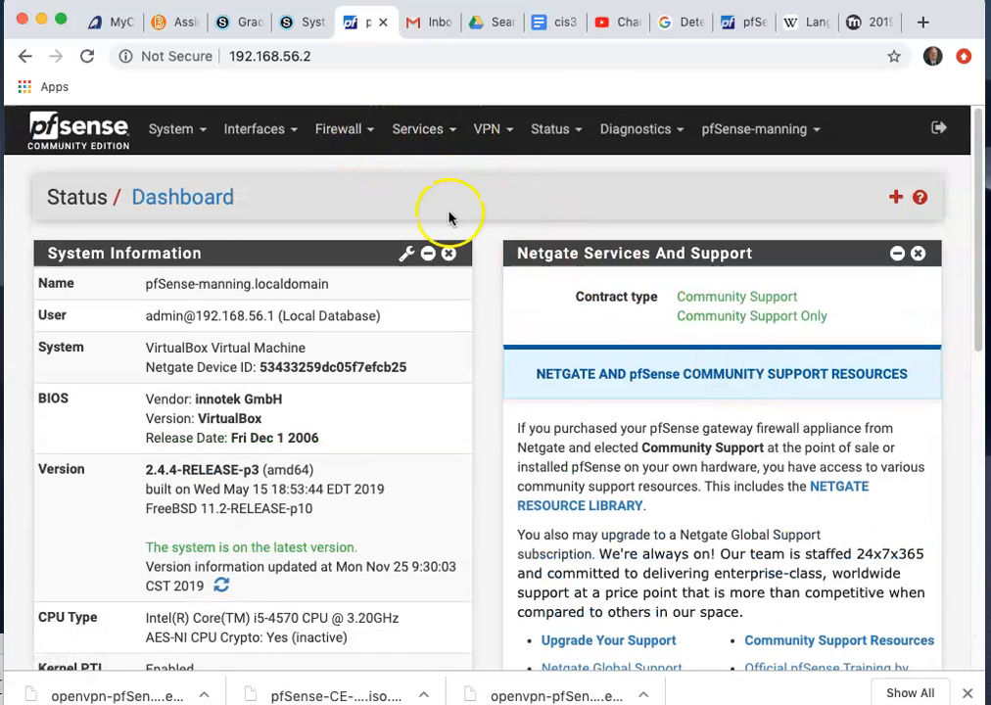
Request the pfSense Interfaces > LAN page, then switch to VirtualBox when it stalls.
click(261, 134)
click(253, 248)
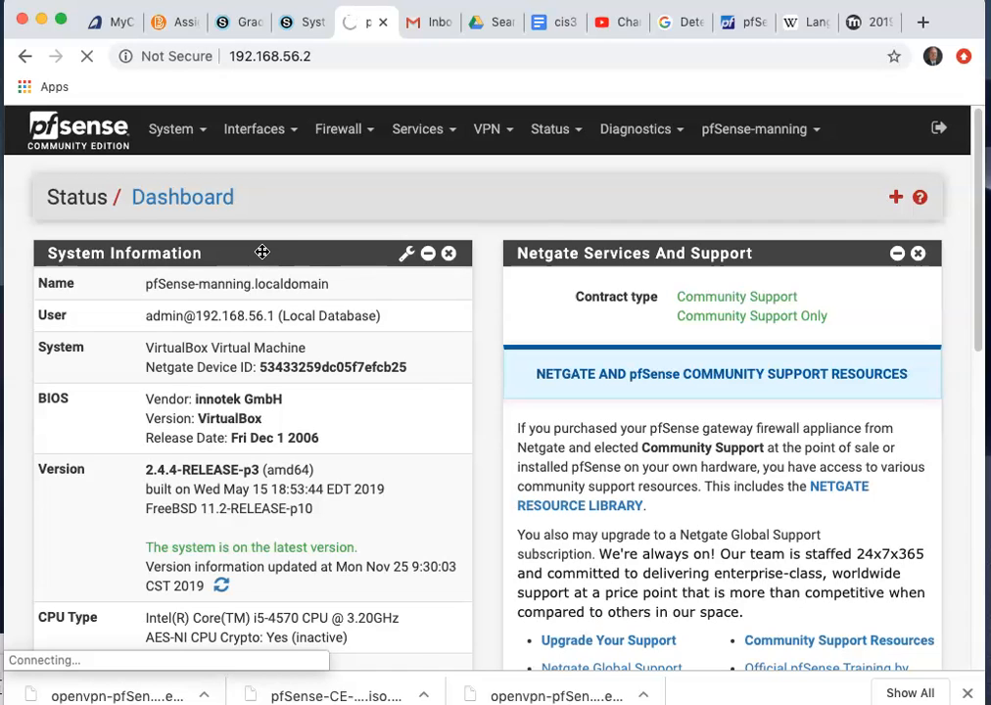
click(431, 359)
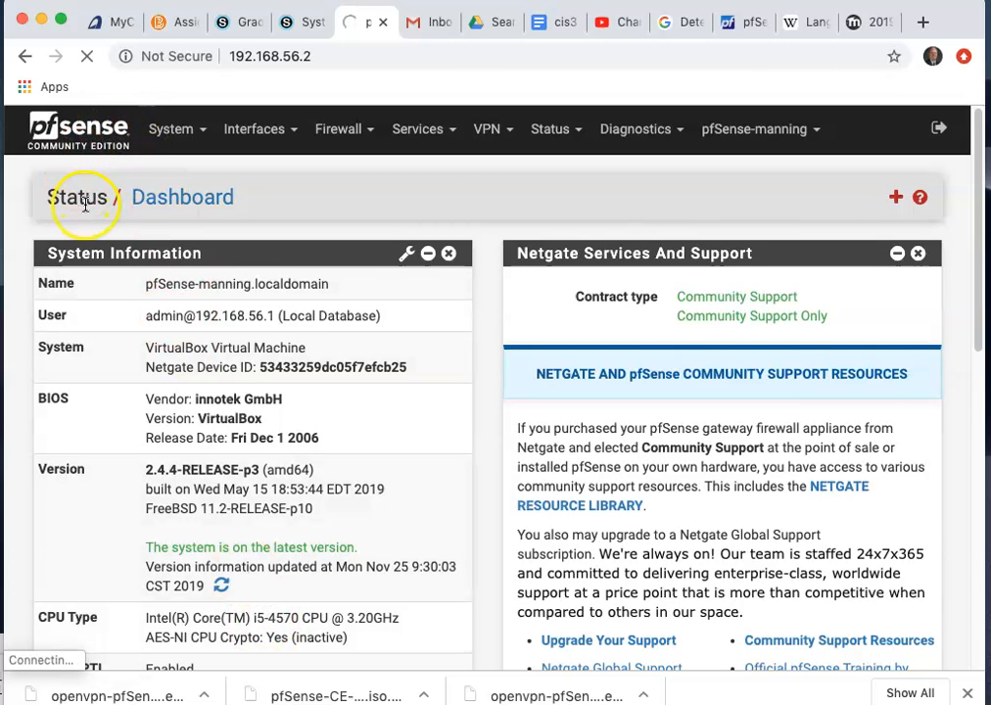
key(super+Tab)
key(super+Tab)
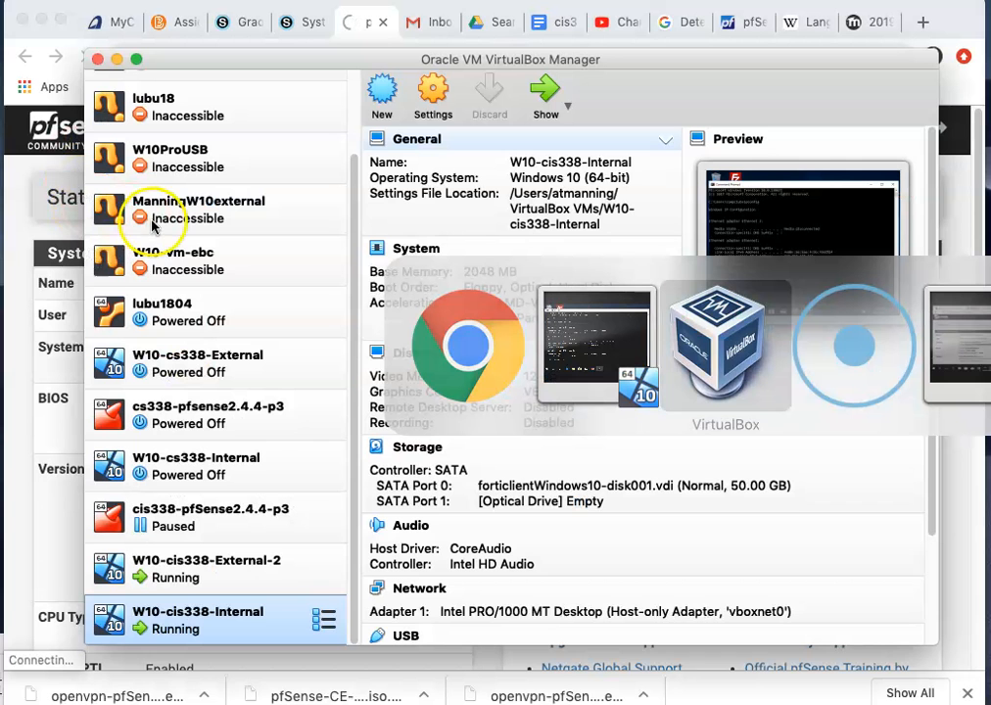
Resume the paused cis338-pfSense2.4.4-p3 firewall VM.
click(214, 581)
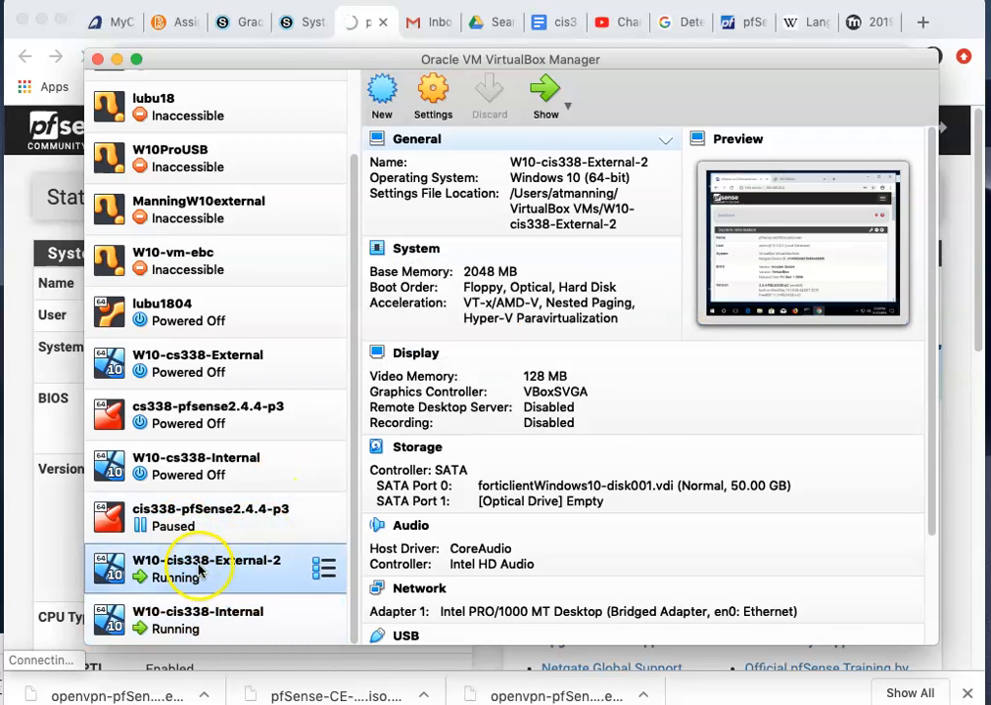
right_click(180, 580)
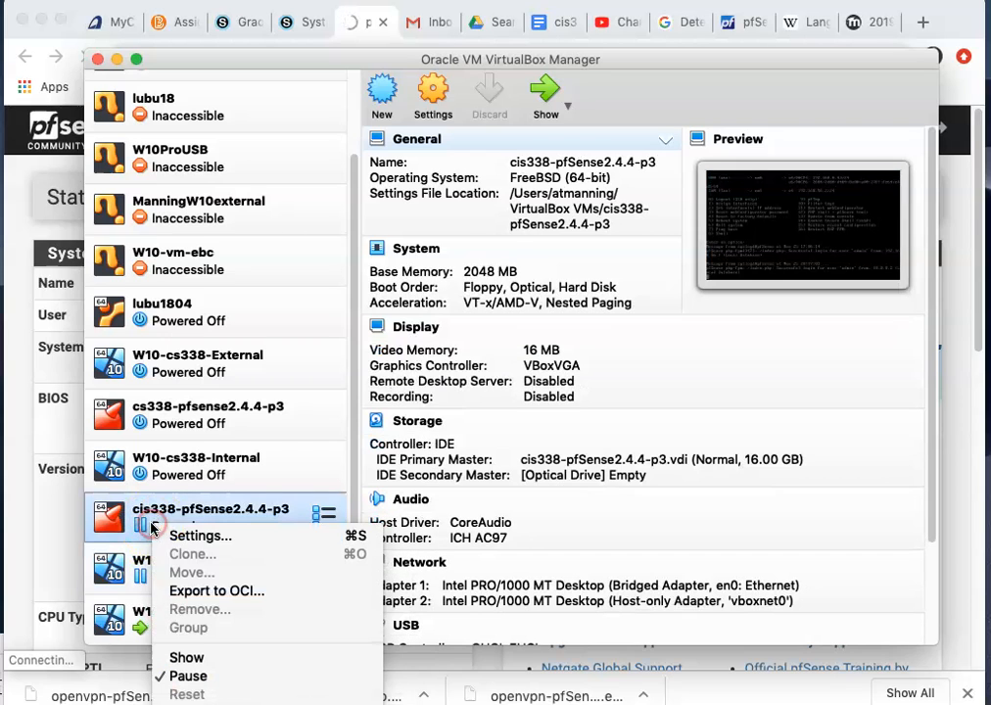
click(165, 677)
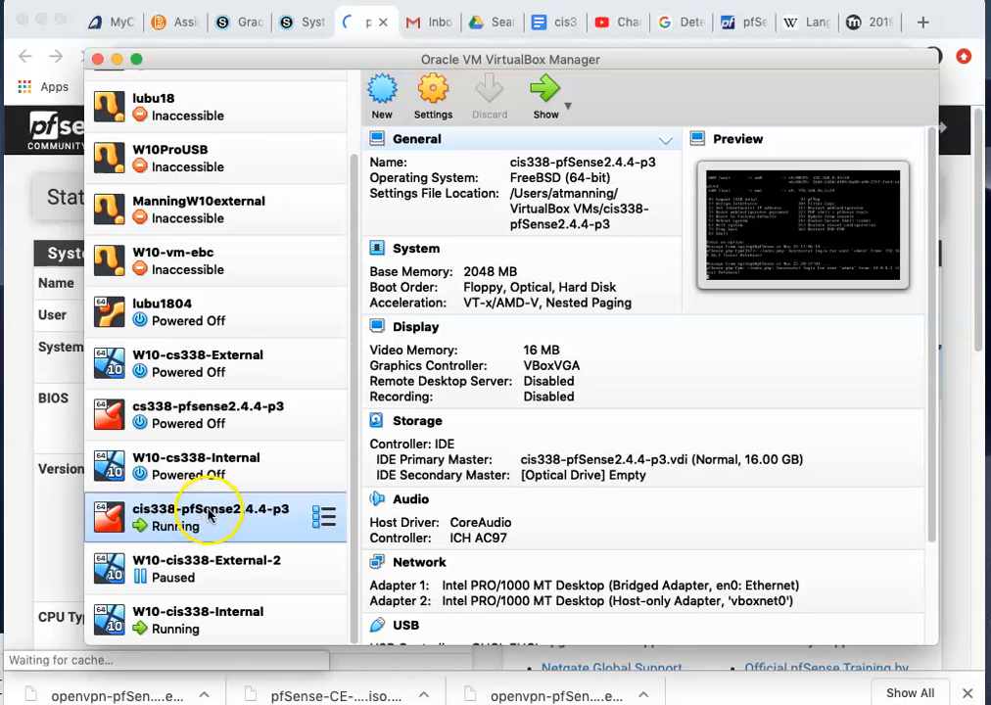
Enter username admin and the account password on the pfSense webConfigurator sign-in page.
click(67, 405)
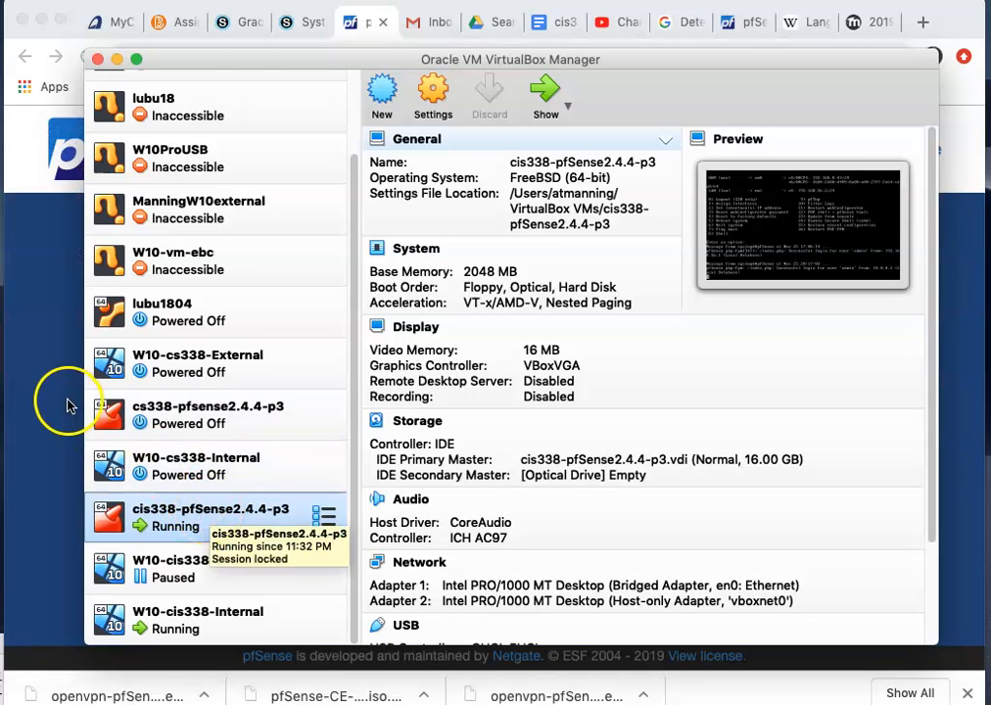
click(404, 364)
text(admin)
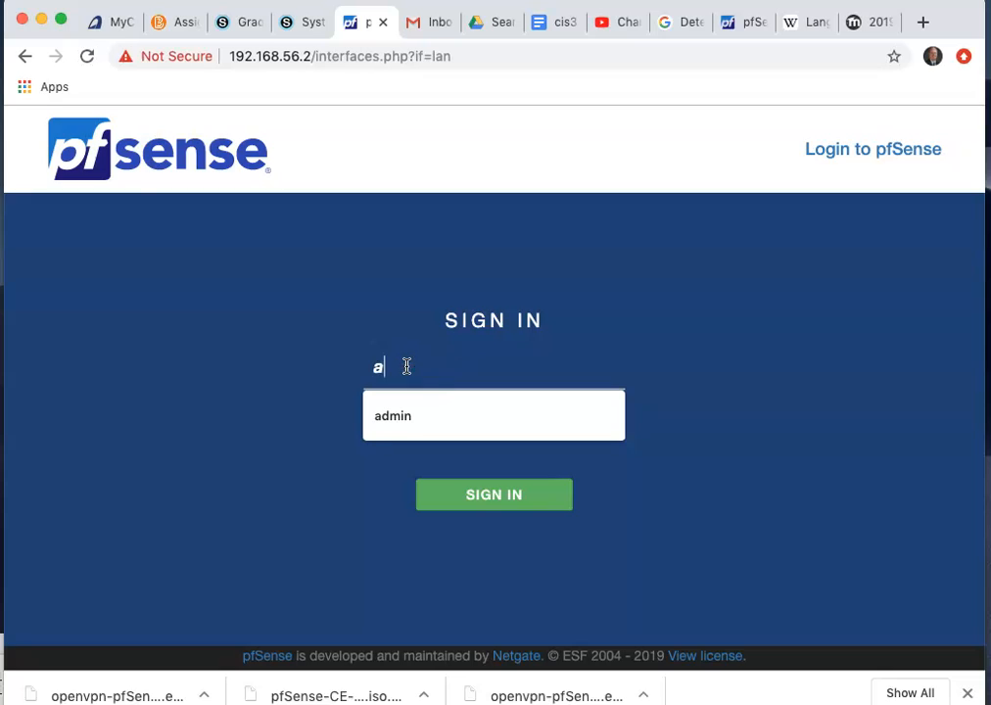
key(Tab)
text(pf)
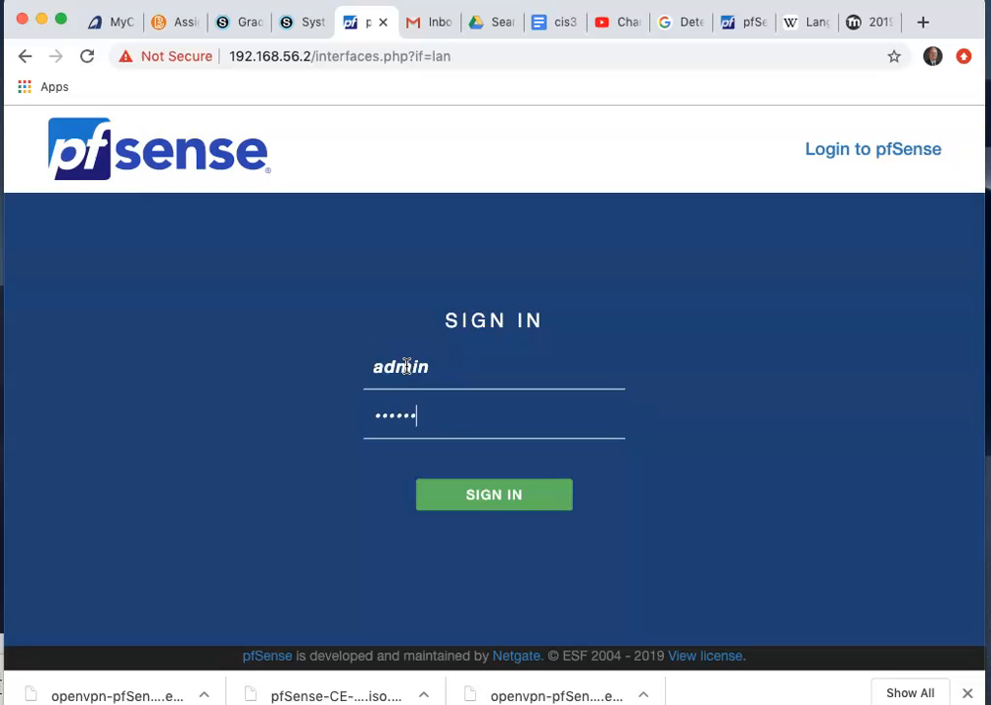
key(BackSpace)
key(BackSpace)
text(p)
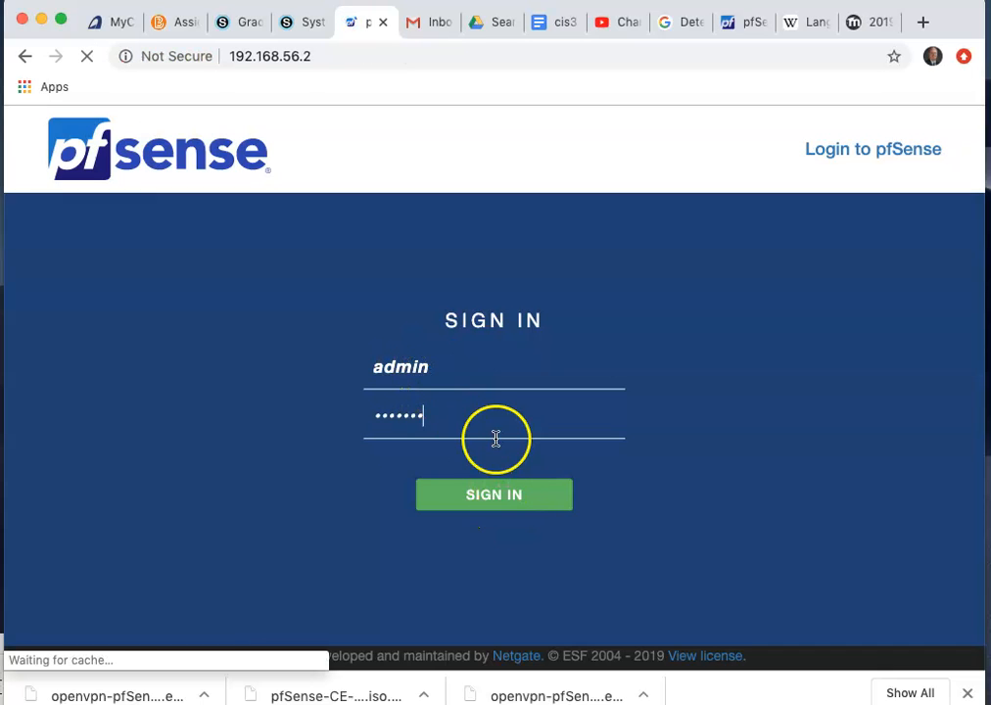
Run ipconfig on the internal VM, showing 192.168.56.11 with gateway 192.168.56.2, and allow network discovery.
key(super+Tab)
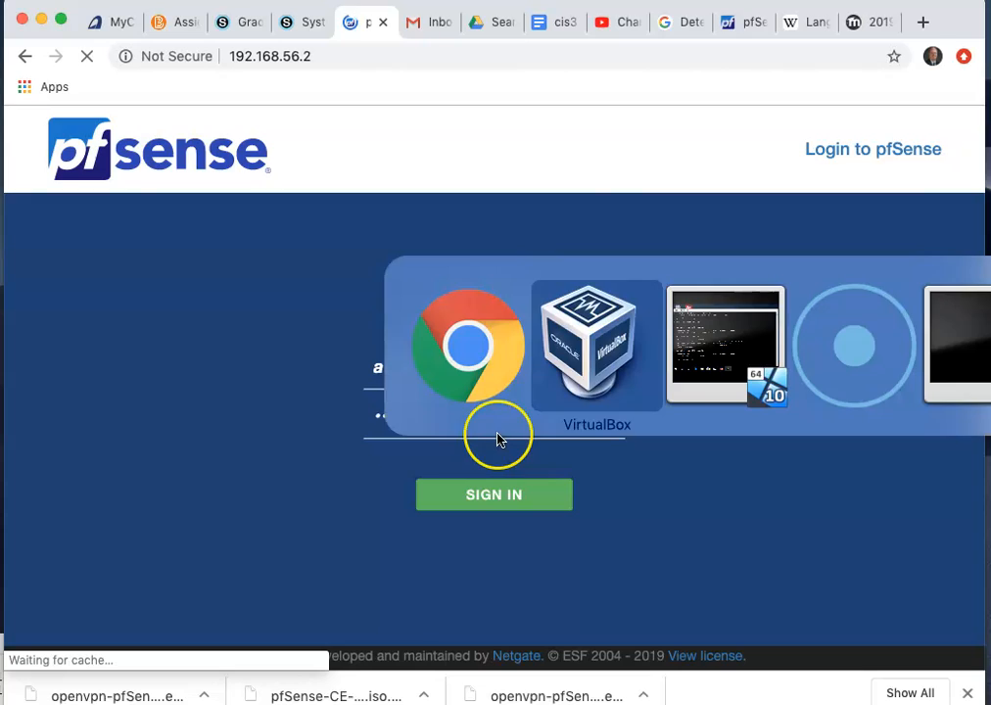
key(super+Tab)
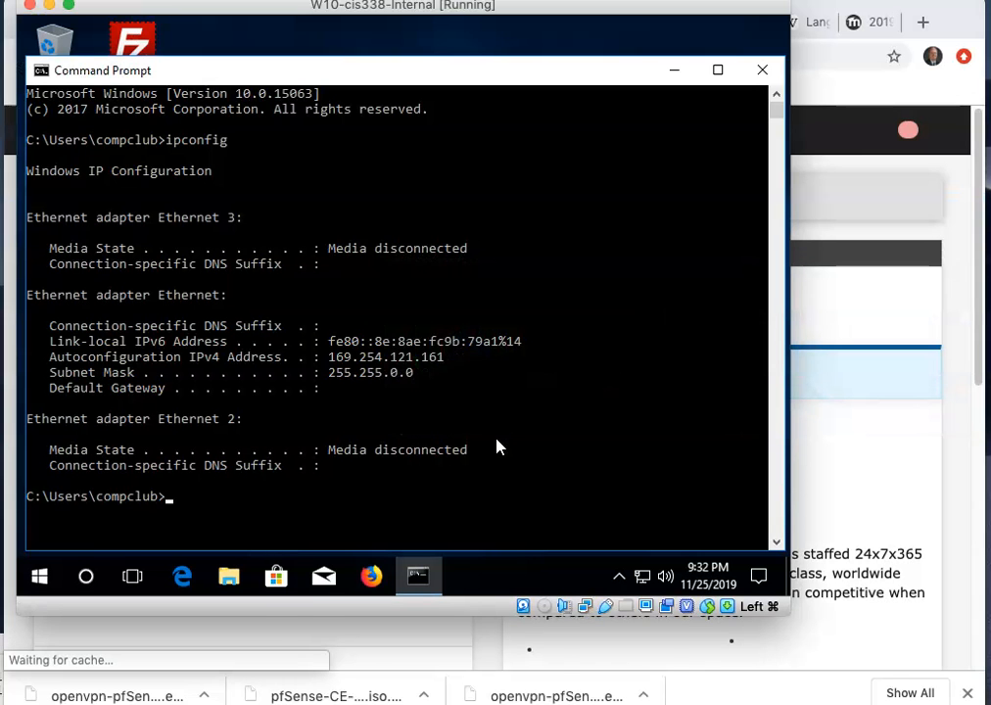
text(ip)
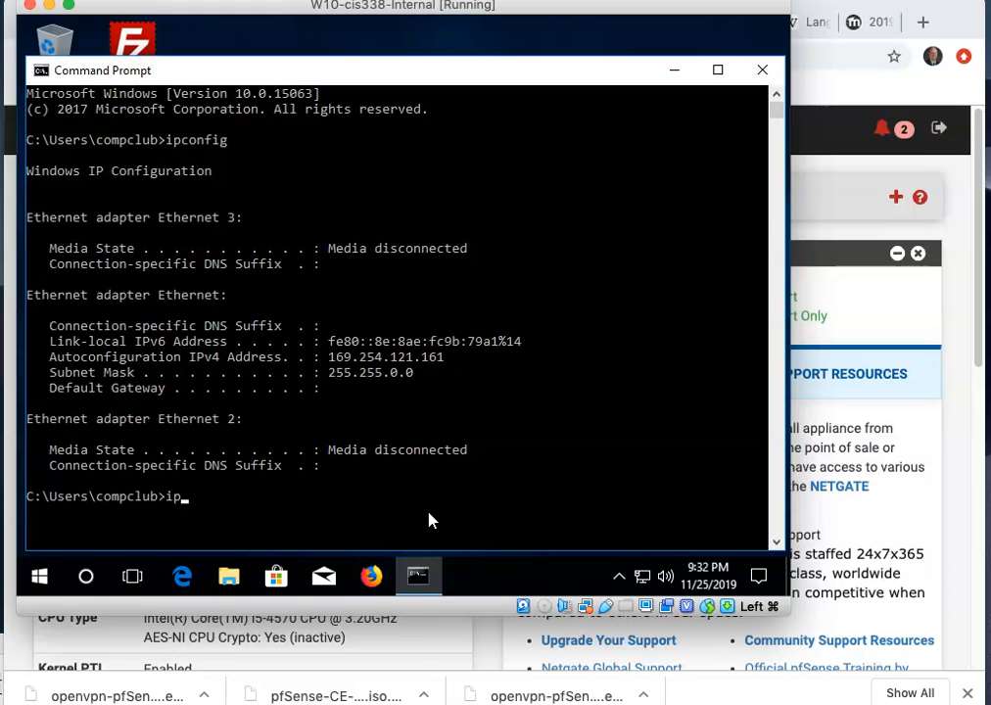
text(configconfig)
key(Return)
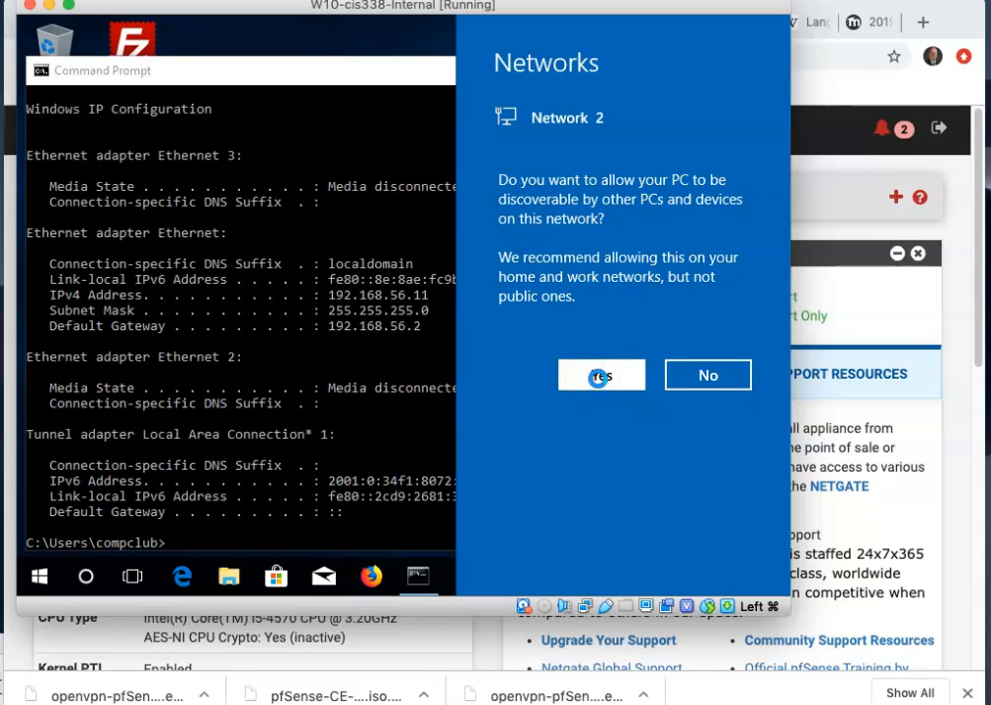
click(601, 376)
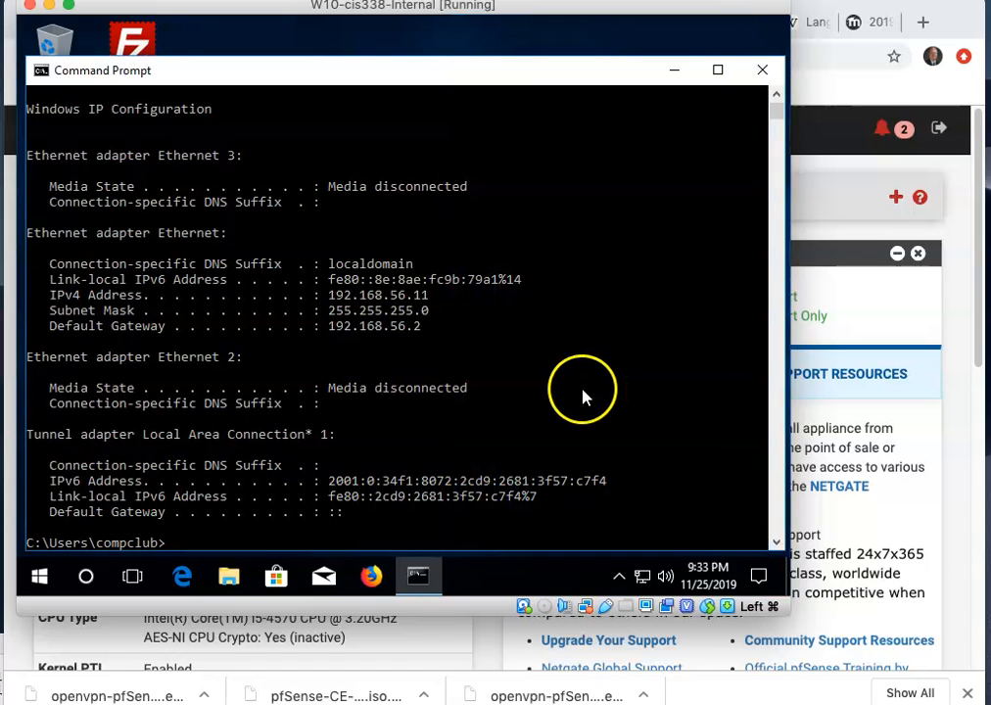
click(888, 326)
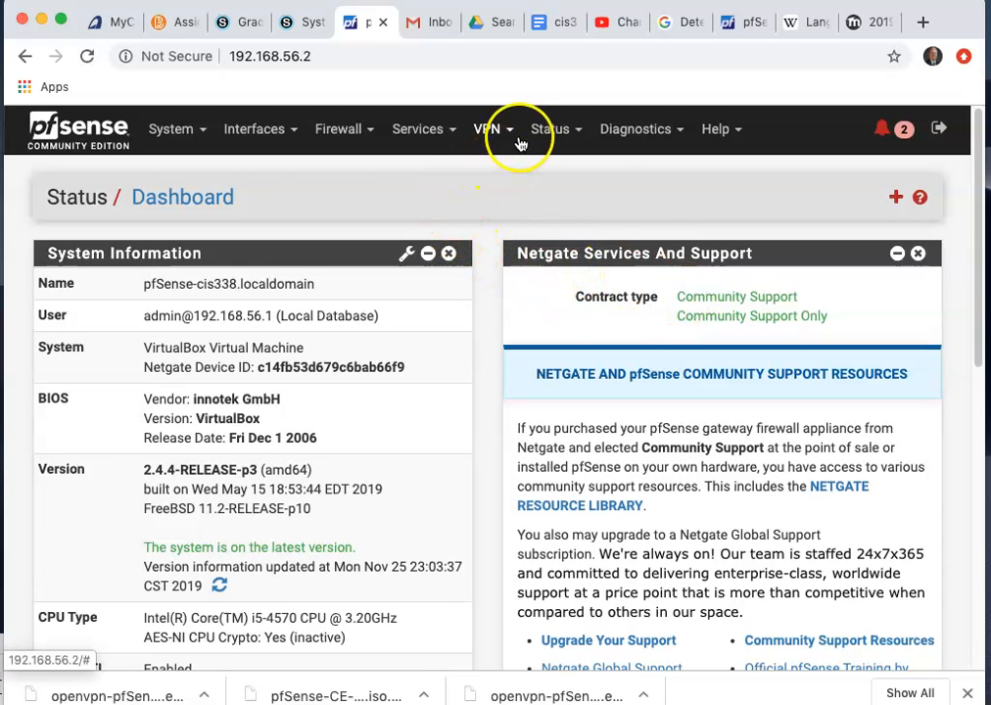
Go to the LAN DHCP Server settings under Services in pfSense.
click(489, 133)
click(426, 137)
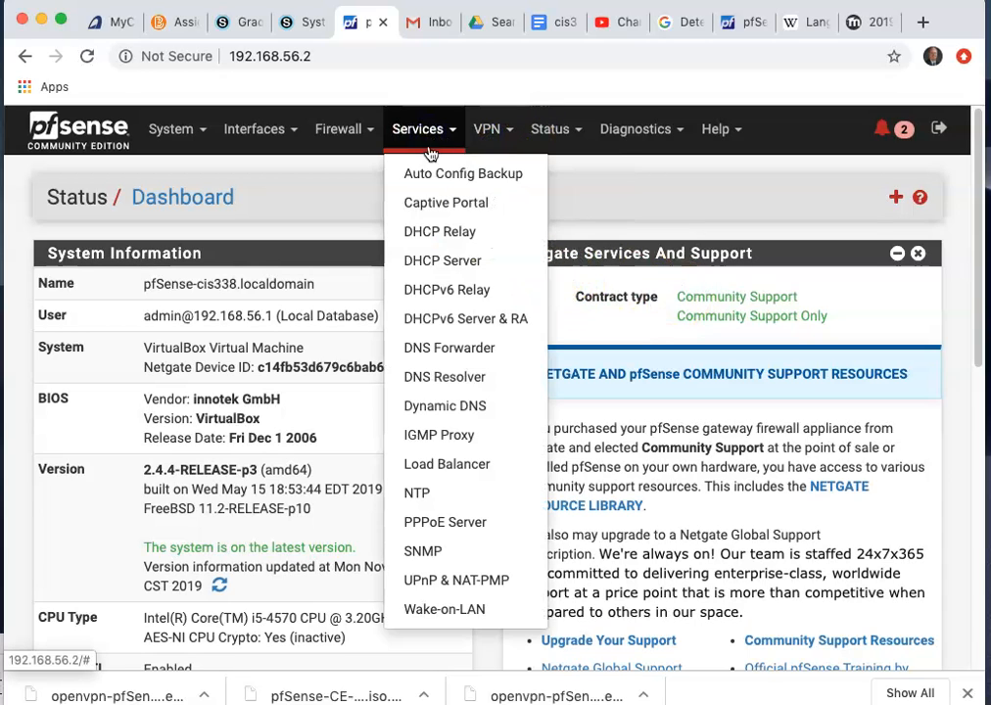
click(433, 262)
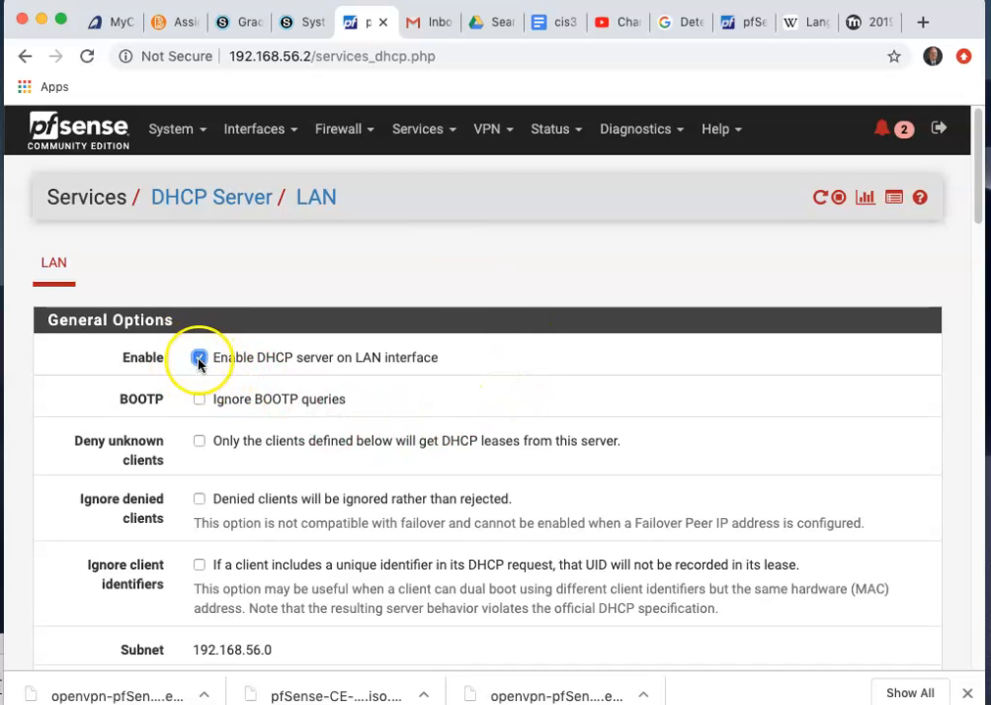
scroll(293, 402, down, 3)
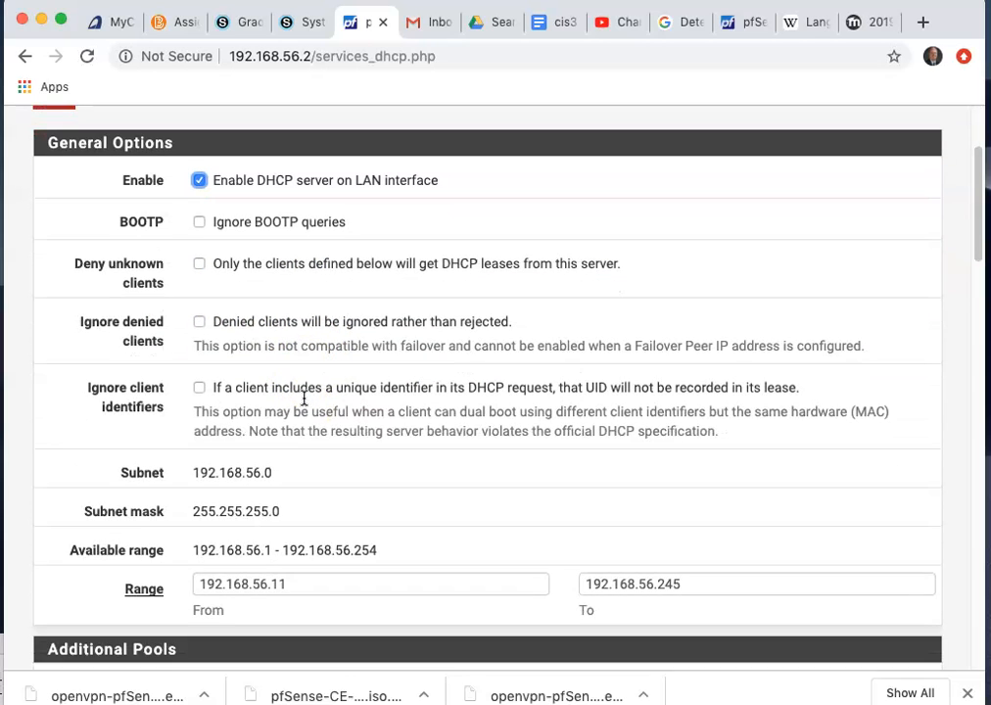
scroll(323, 510, down, 2)
Change the DHCP range start to 192.168.56.50, adjust the end address, and save.
drag(292, 489, 273, 499)
text(50)
drag(687, 490, 663, 488)
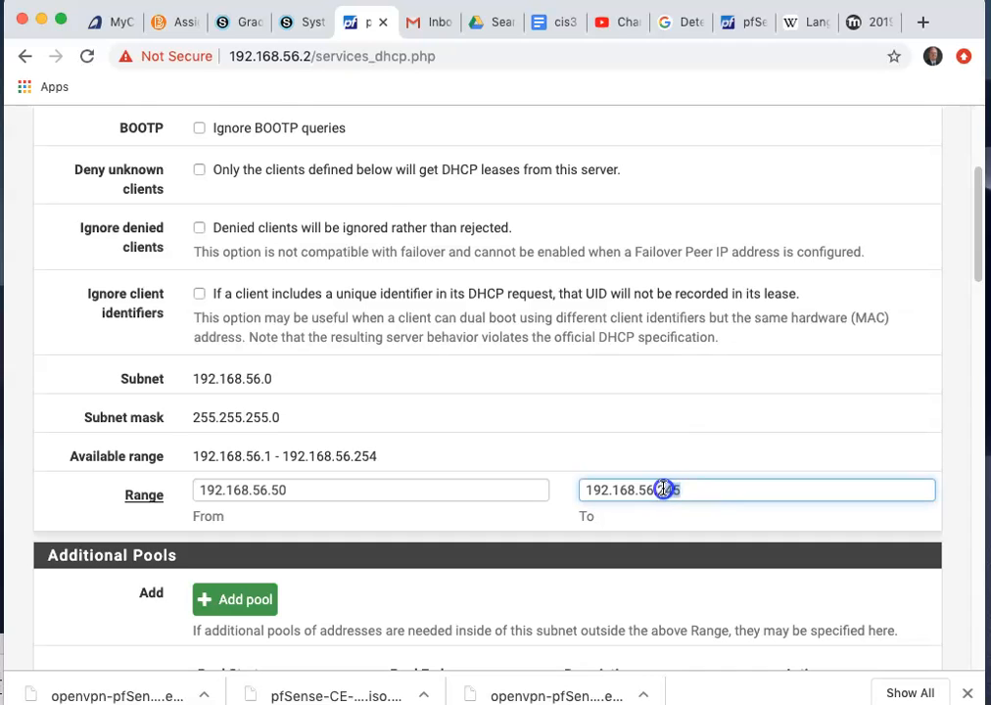
text(9)
scroll(399, 461, down, 15)
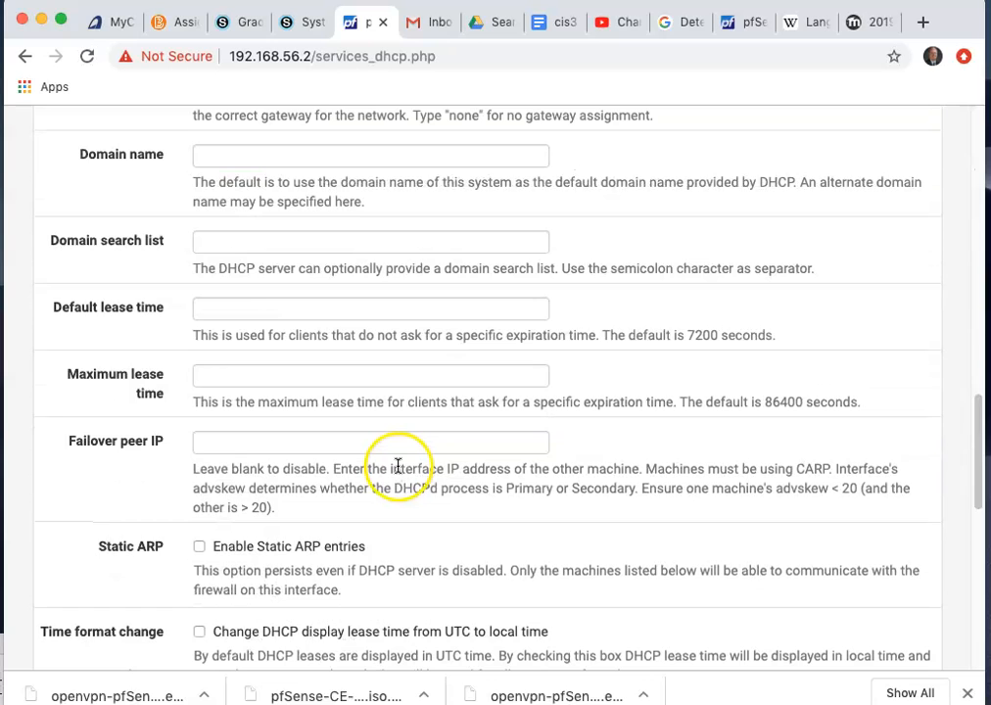
scroll(398, 467, down, 10)
click(247, 564)
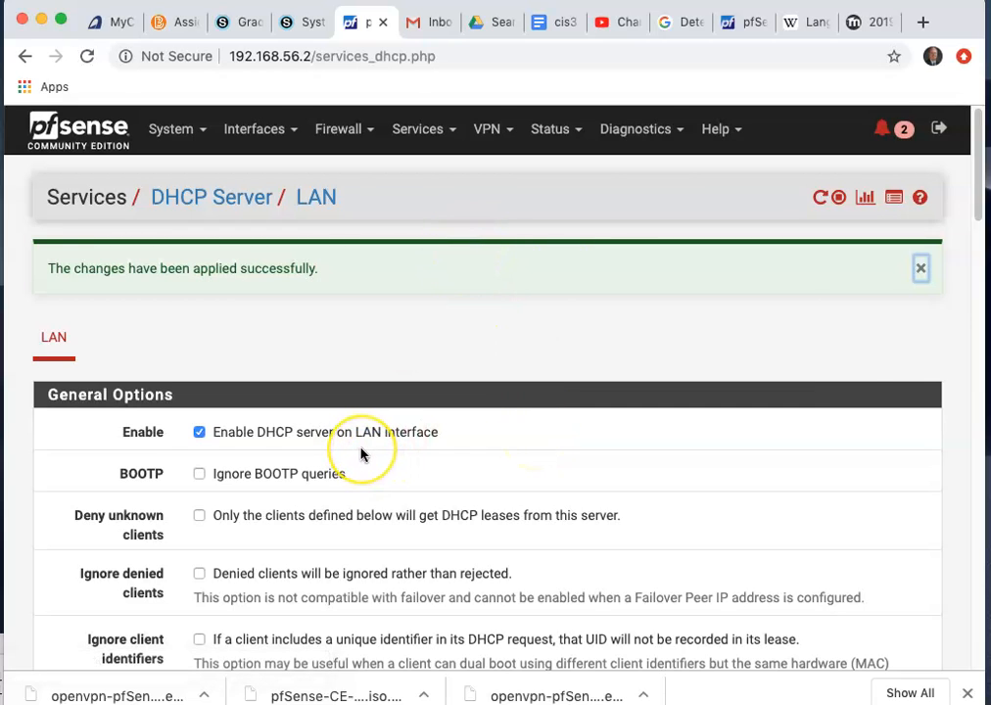
key(super+Tab)
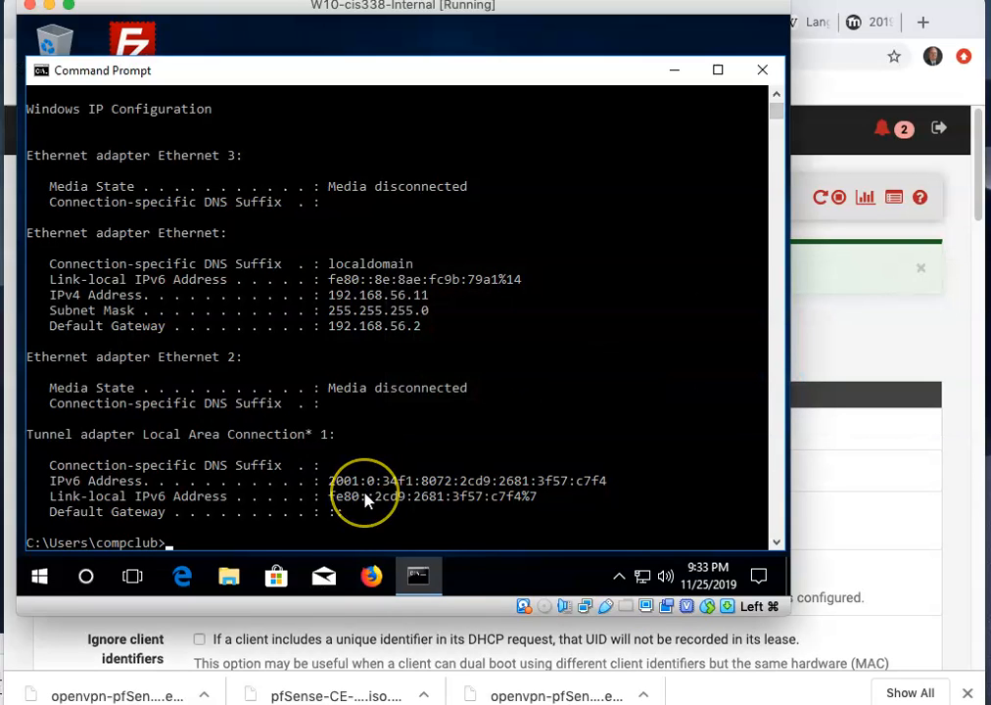
Run ipconfig /release and ipconfig /renew so the internal VM gets DHCP address 192.168.56.50.
text(fig /release)
key(Return)
text(ipconfig /renew)
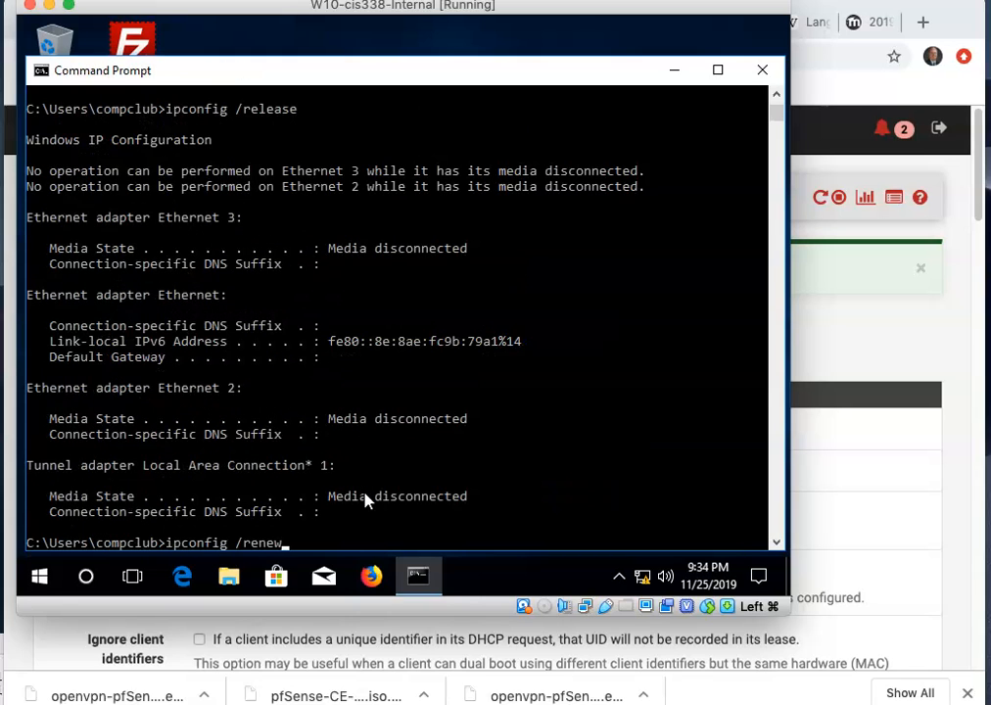
key(Return)
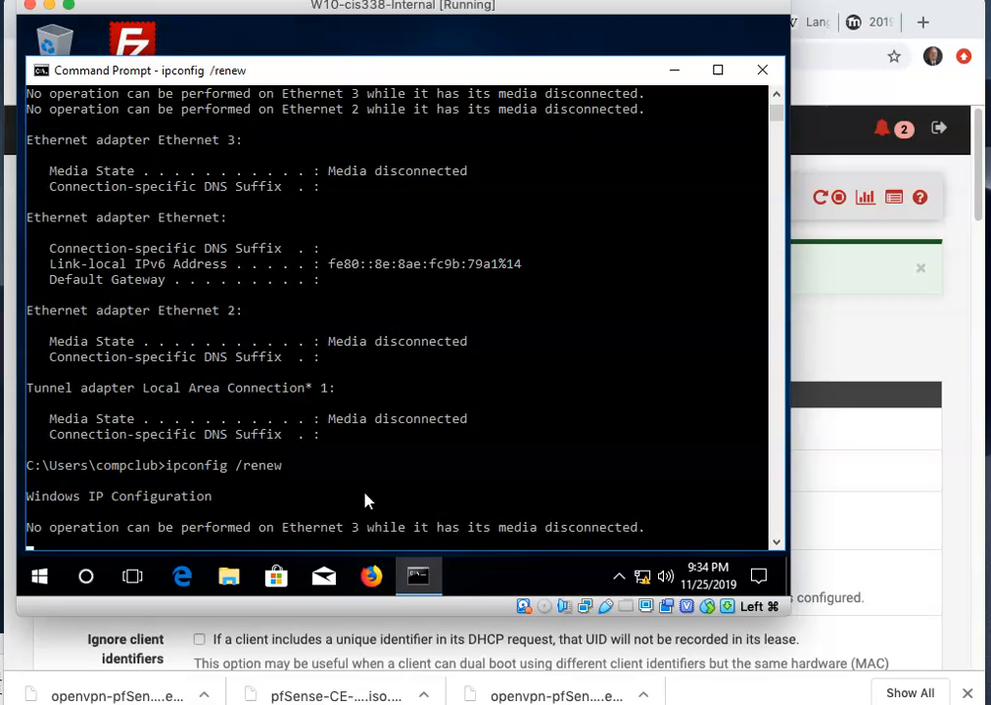
click(365, 493)
click(441, 436)
scroll(449, 438, up, 1)
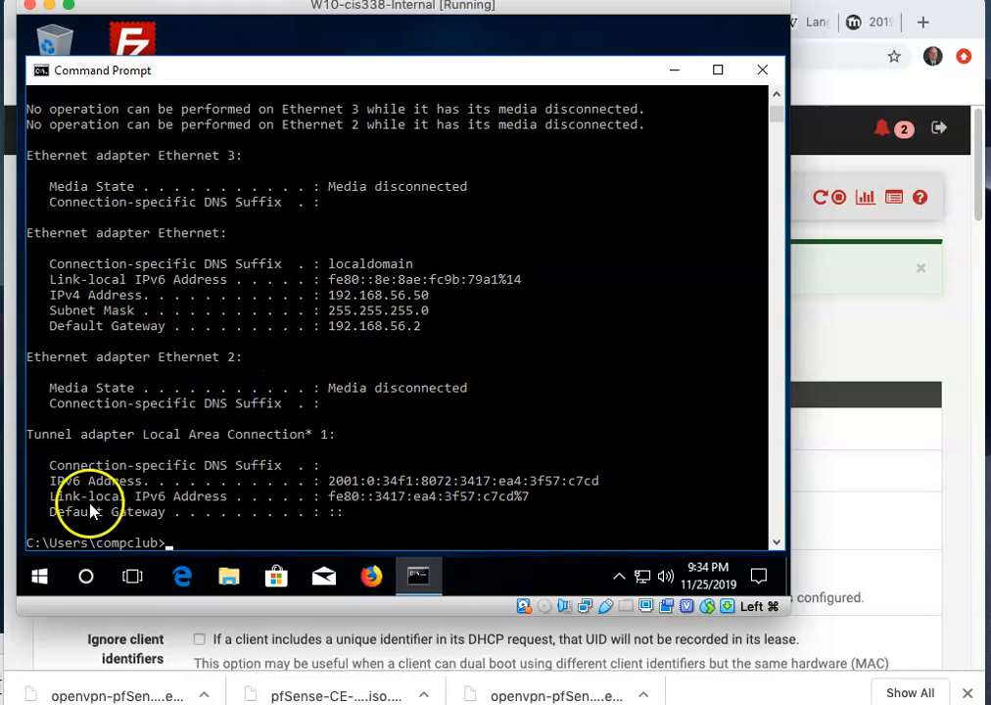
Inspect the Ethernet 2 adapter from Network and Sharing Center, leaving it enabled, then close Network Connections.
right_click(643, 578)
click(609, 559)
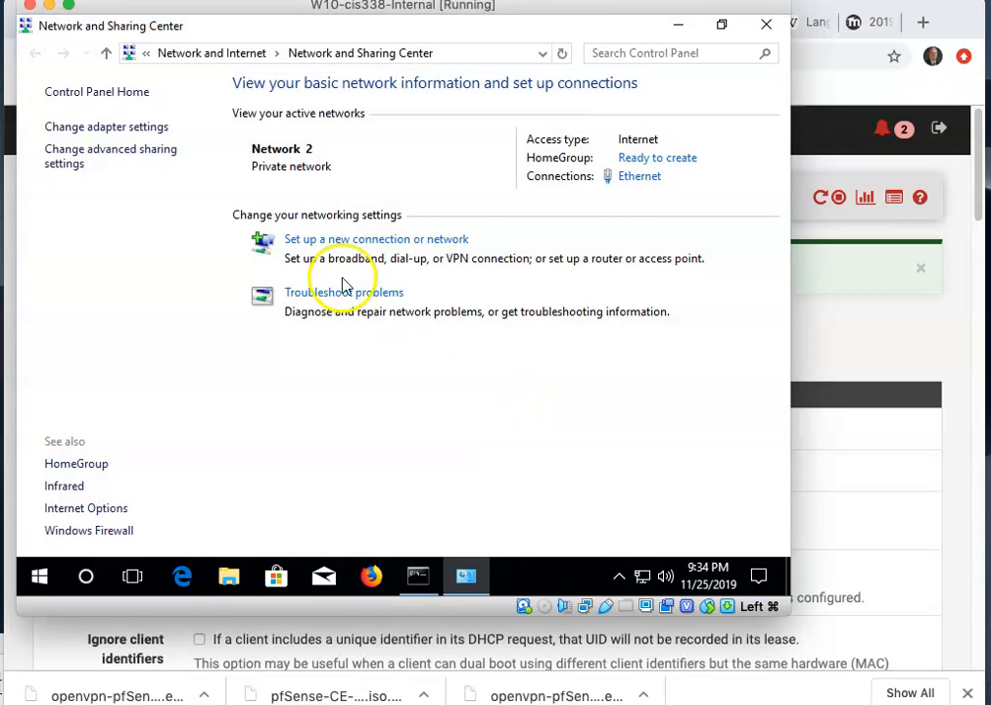
click(127, 128)
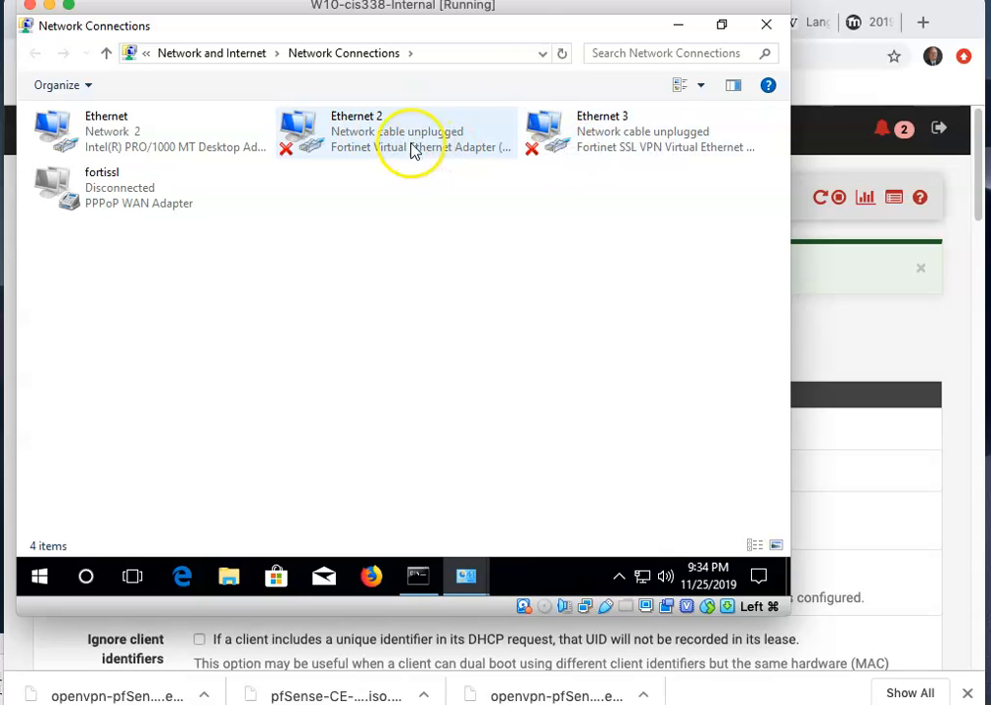
double_click(333, 142)
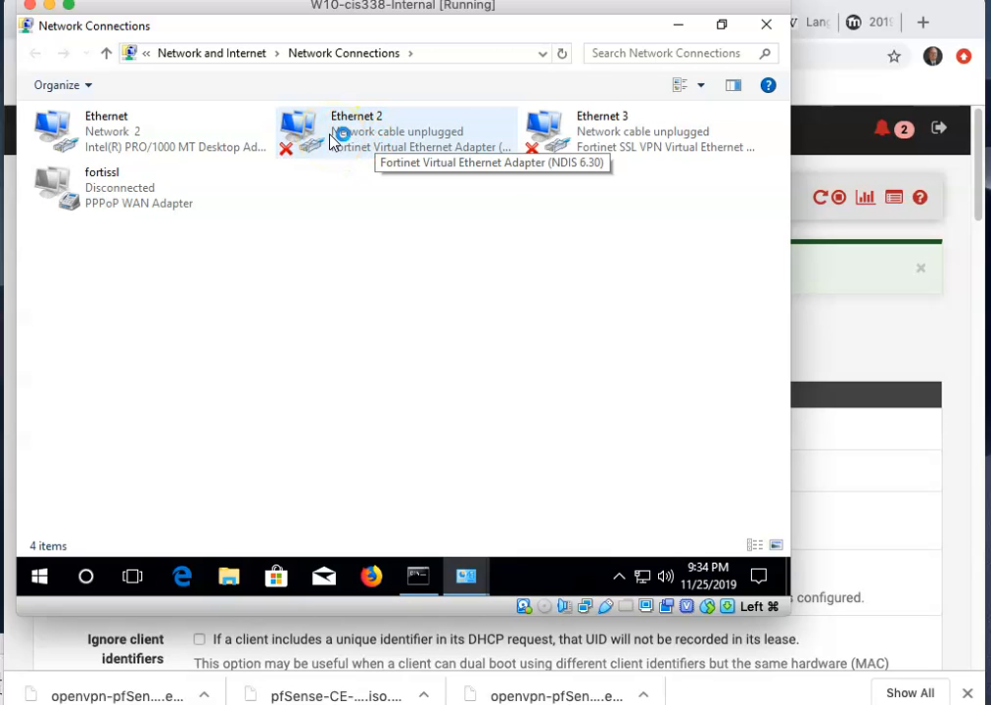
right_click(314, 130)
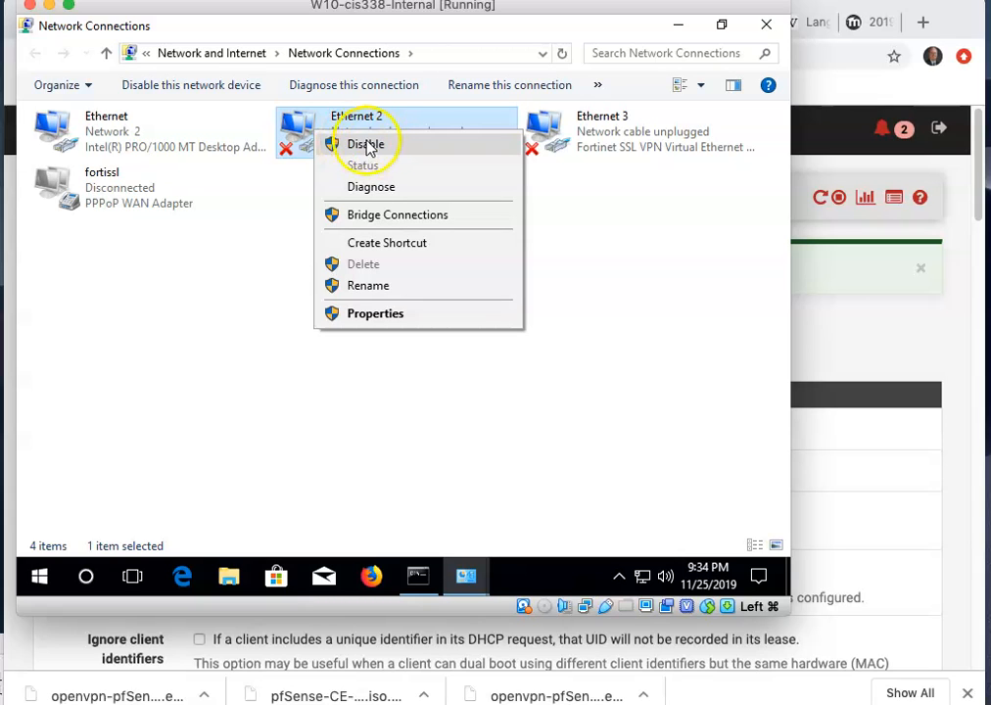
click(274, 192)
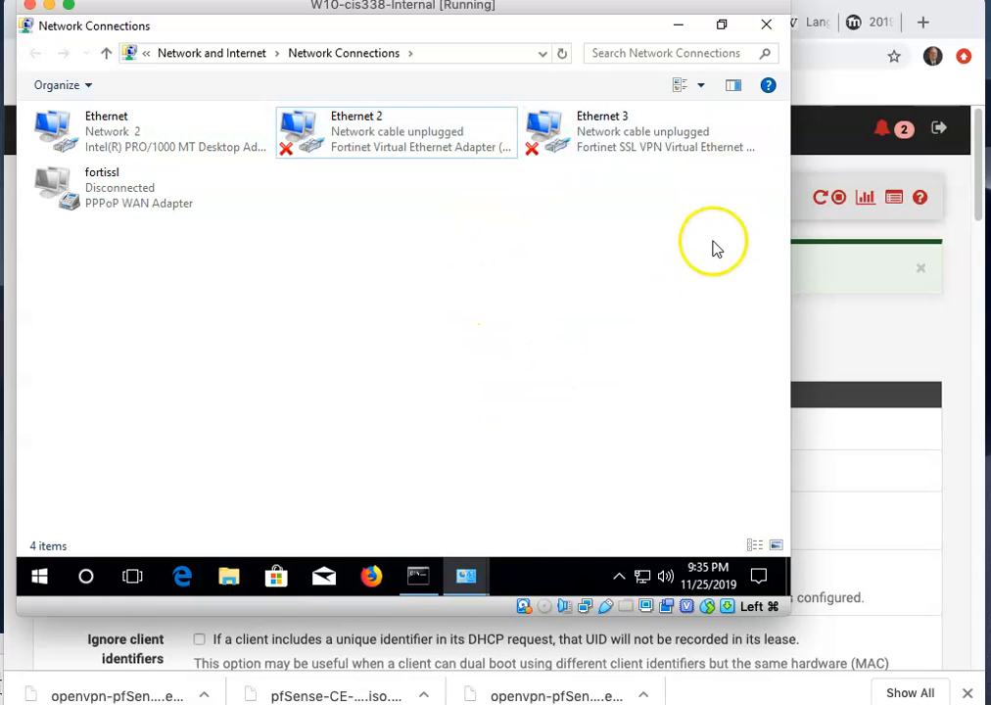
click(766, 32)
click(762, 31)
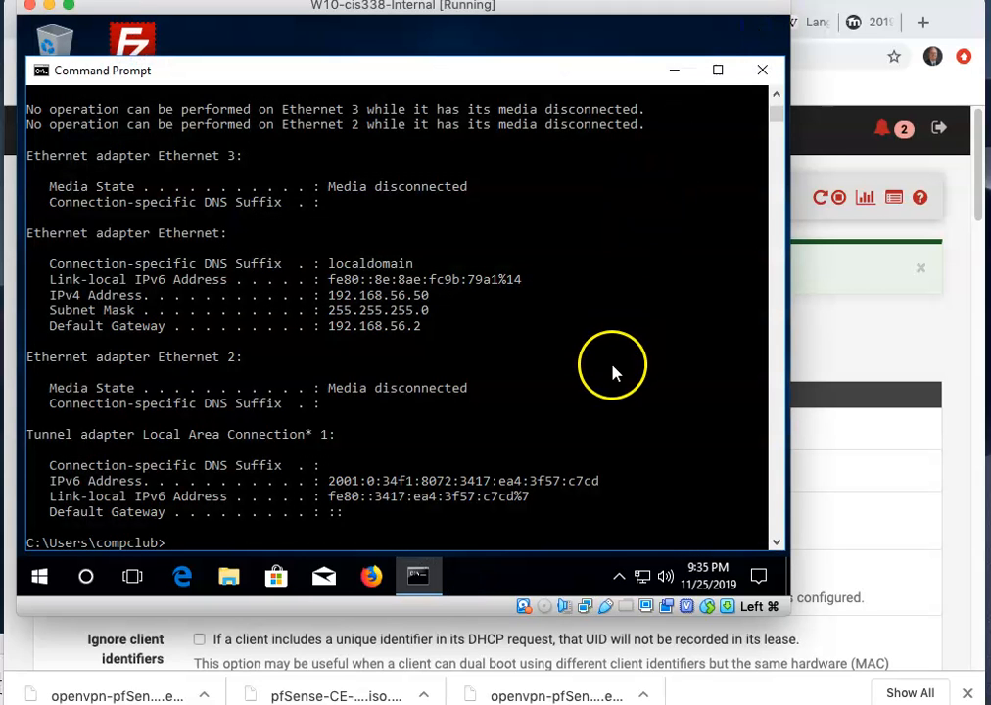
Move the Command Prompt window aside and open File Explorer.
click(490, 430)
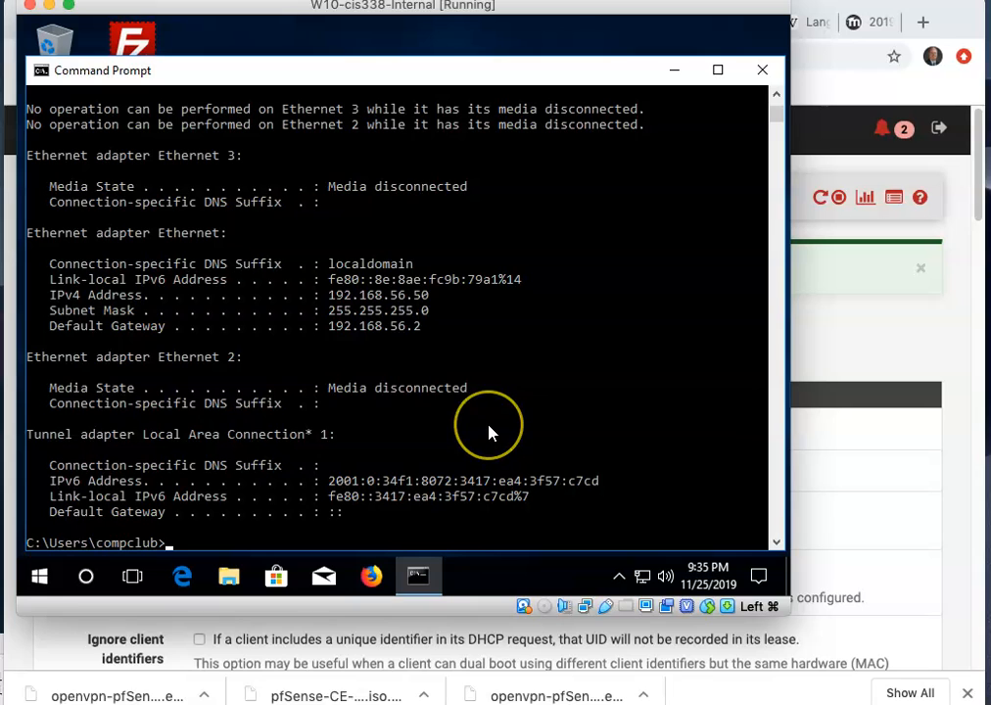
click(493, 435)
click(276, 38)
drag(256, 70, 270, 43)
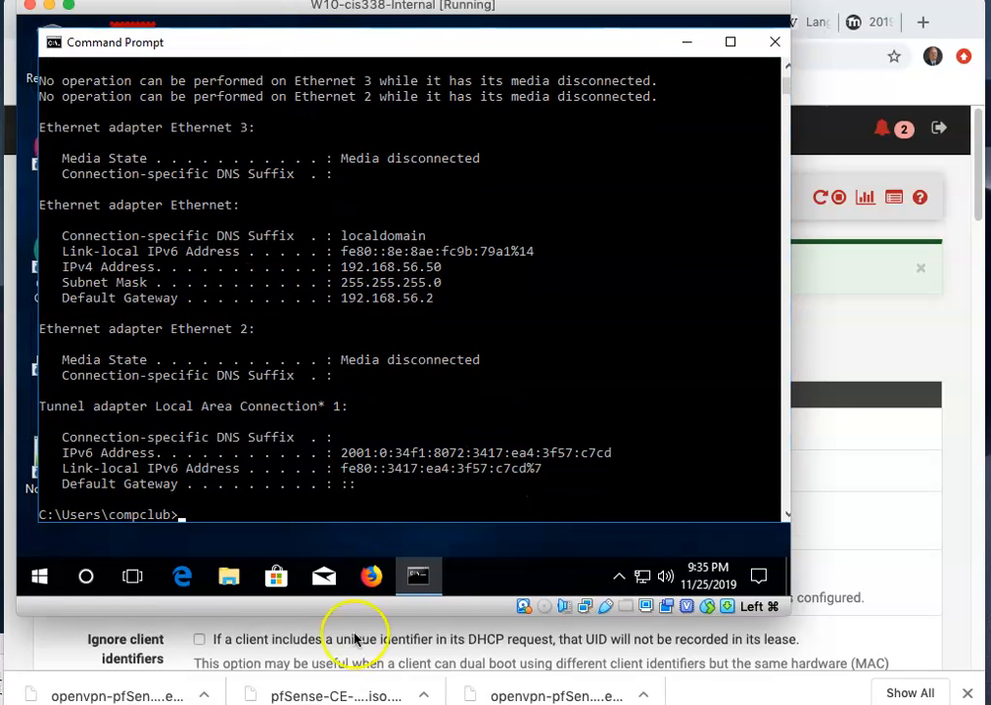
click(228, 578)
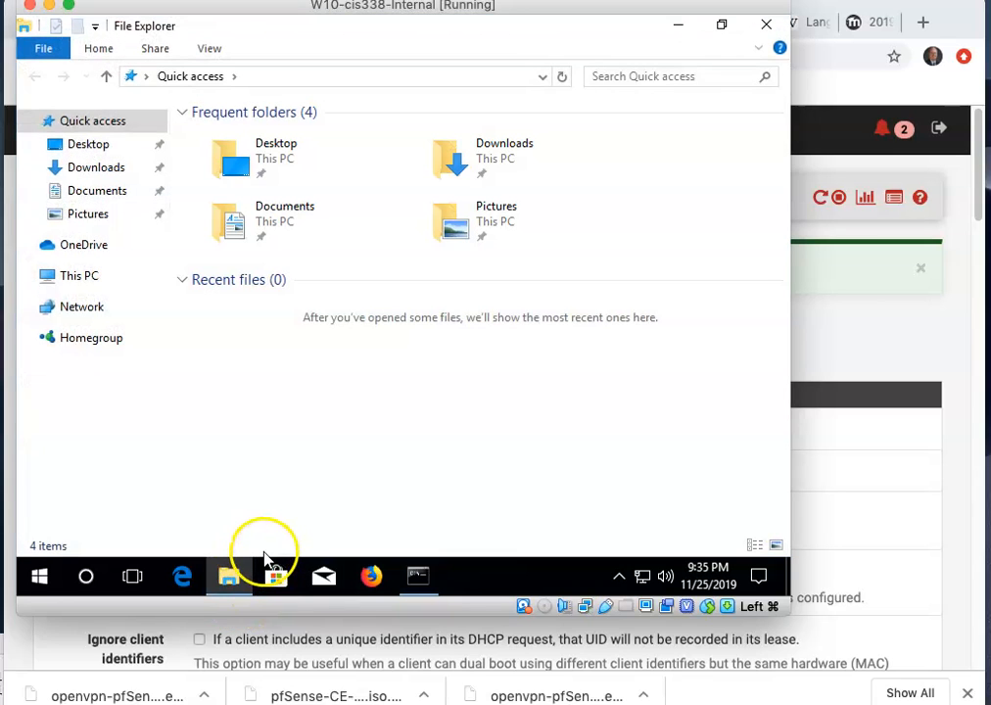
Allow remote connections to This PC without requiring Network Level Authentication.
right_click(76, 276)
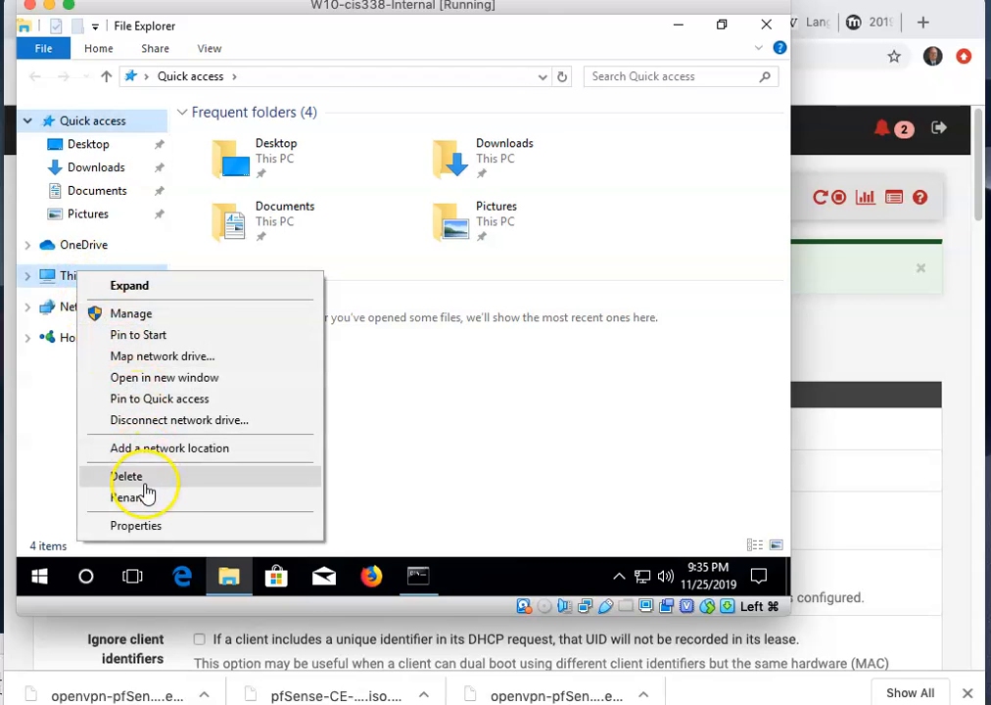
click(136, 525)
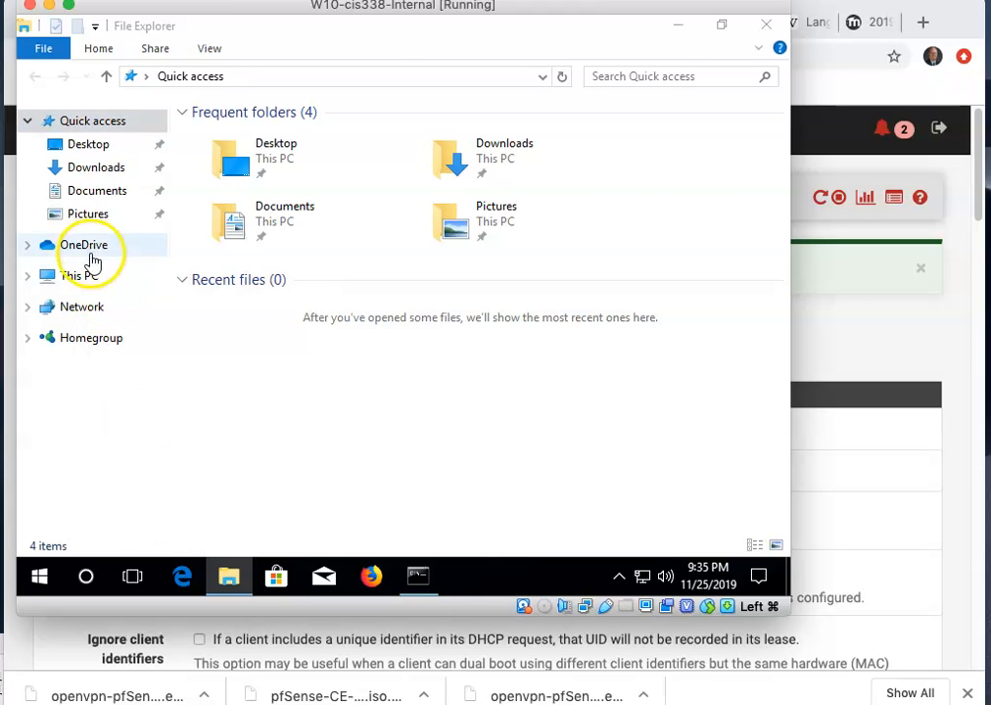
click(86, 150)
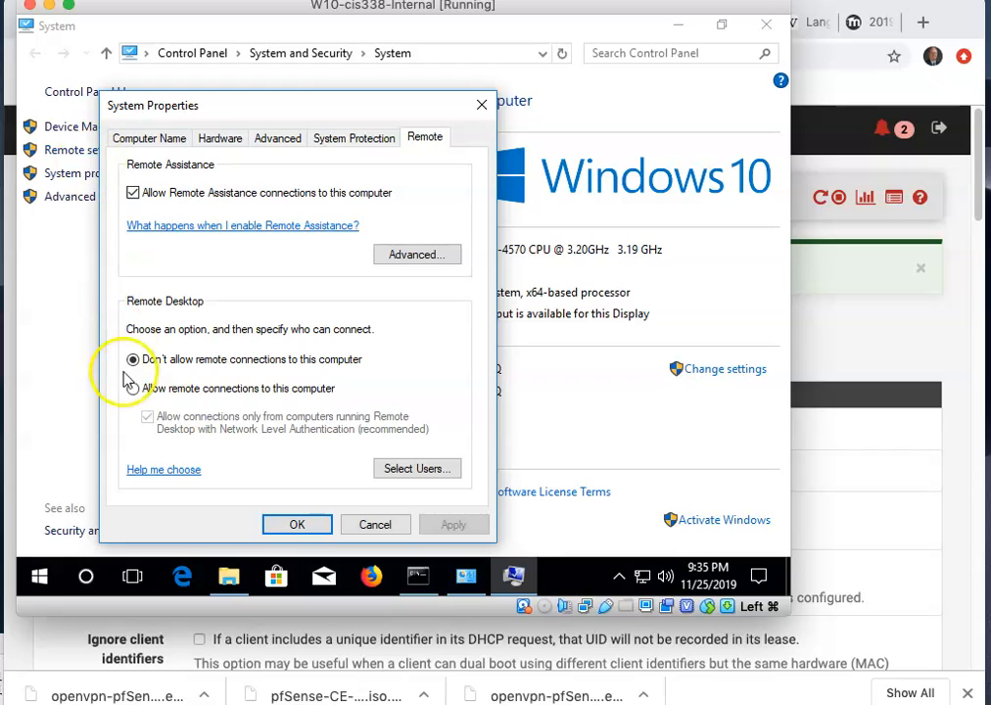
click(133, 389)
click(148, 419)
click(298, 523)
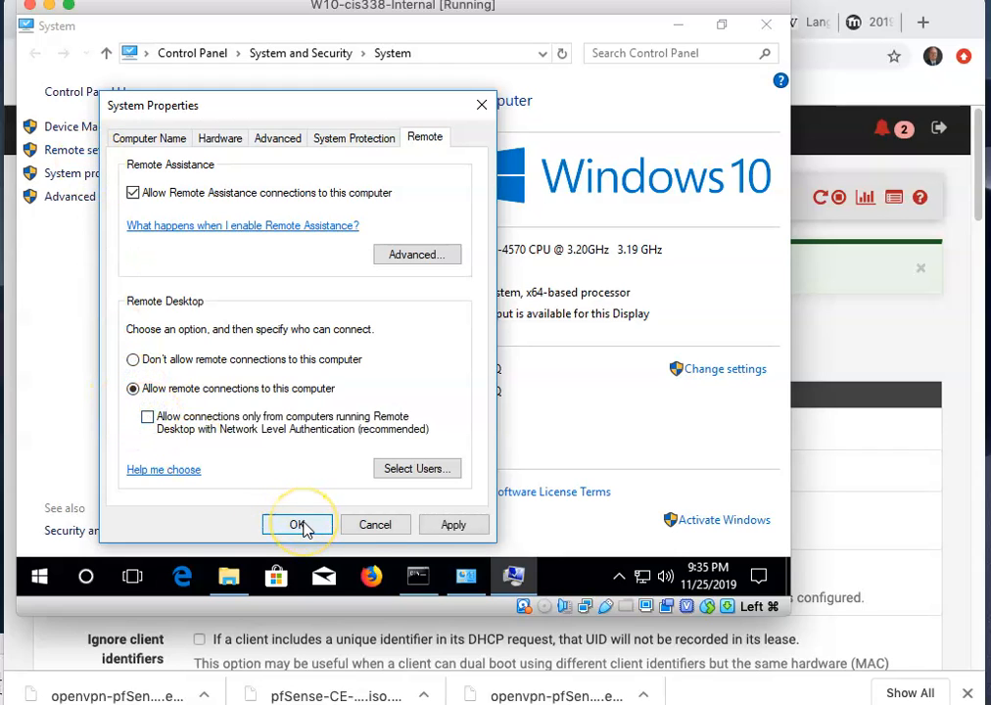
click(299, 523)
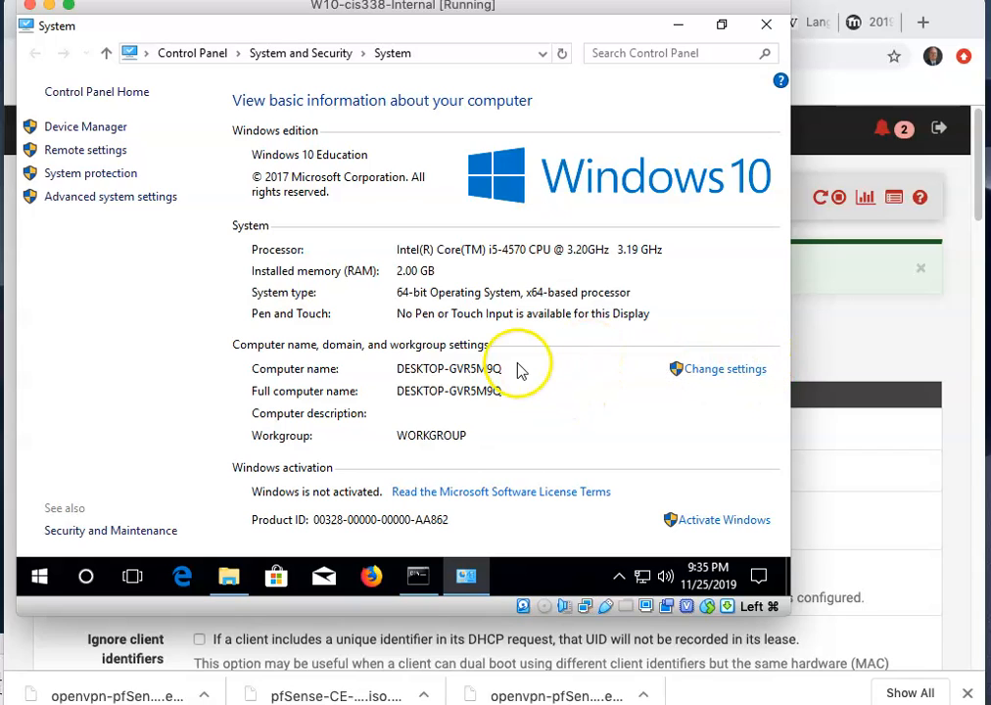
Resume the W10-cis338-External-2 VM, dismiss its session timeout alert and close its browser.
click(875, 579)
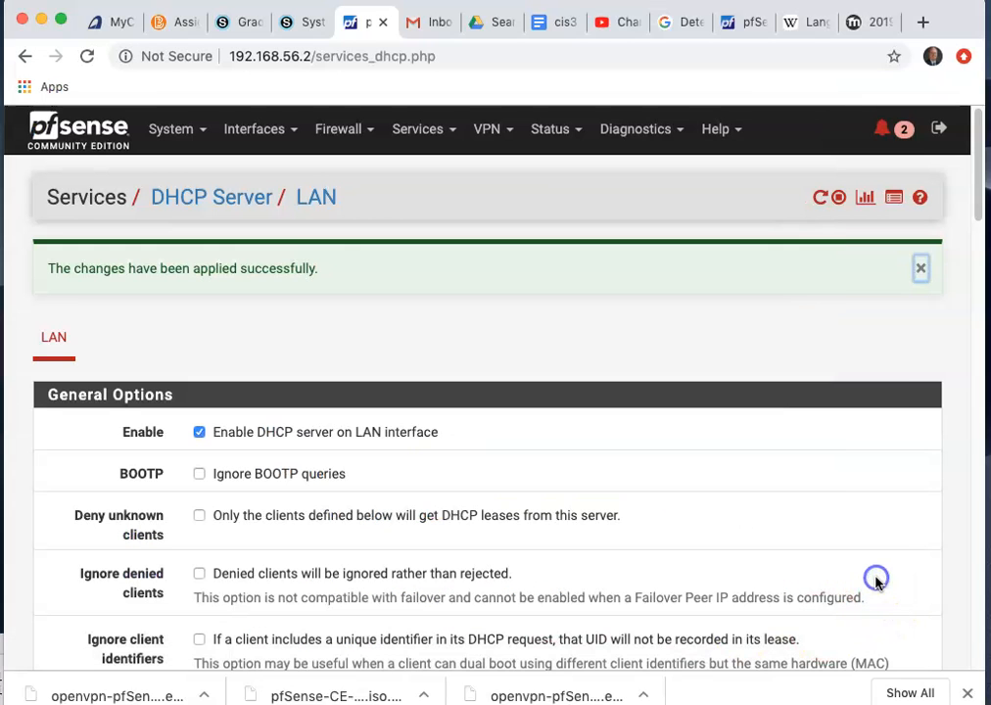
key(super+Tab)
key(super+Tab)
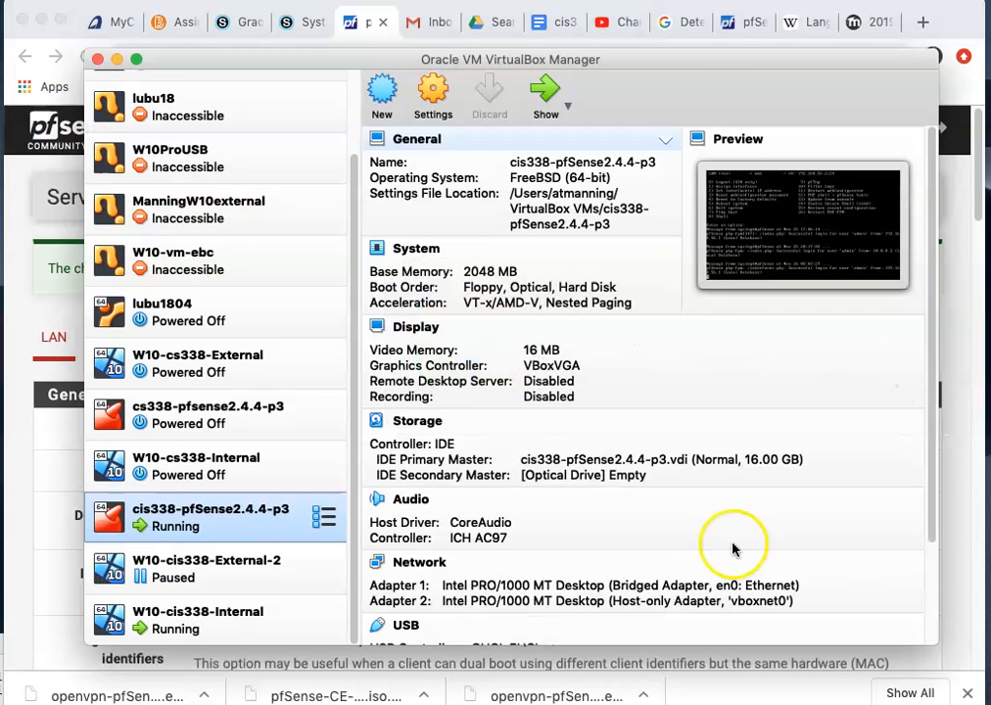
right_click(164, 578)
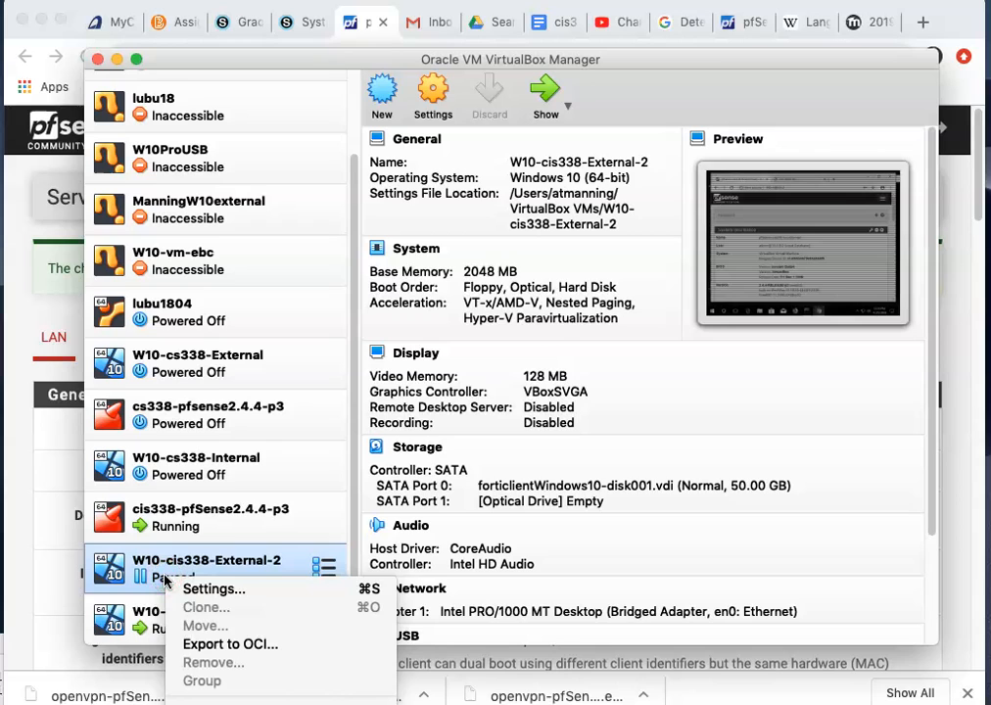
click(184, 704)
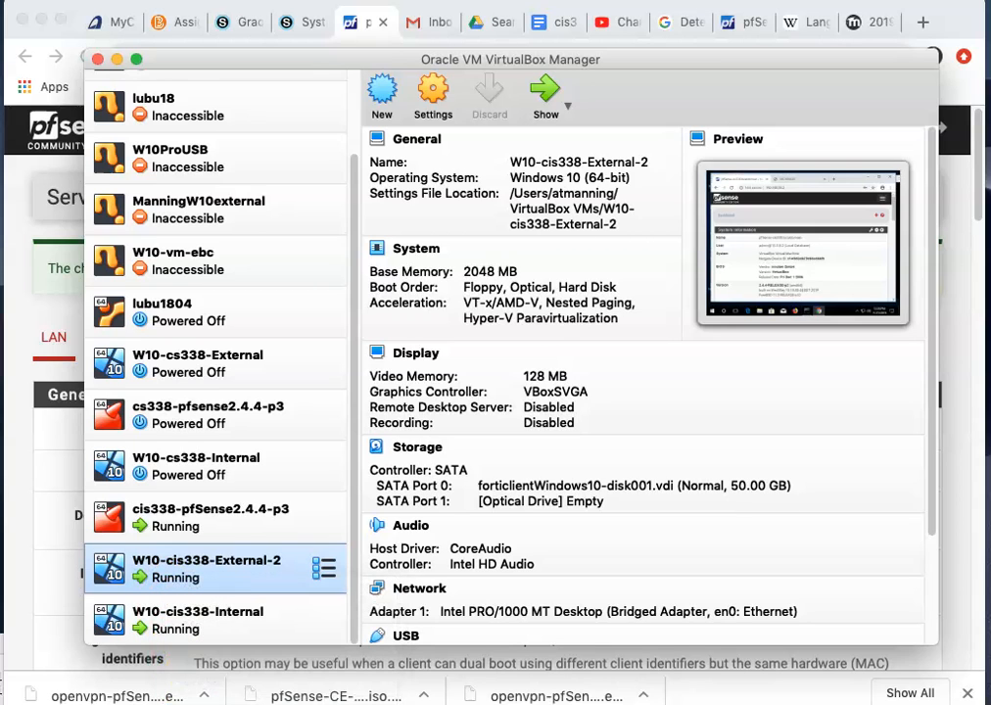
double_click(128, 578)
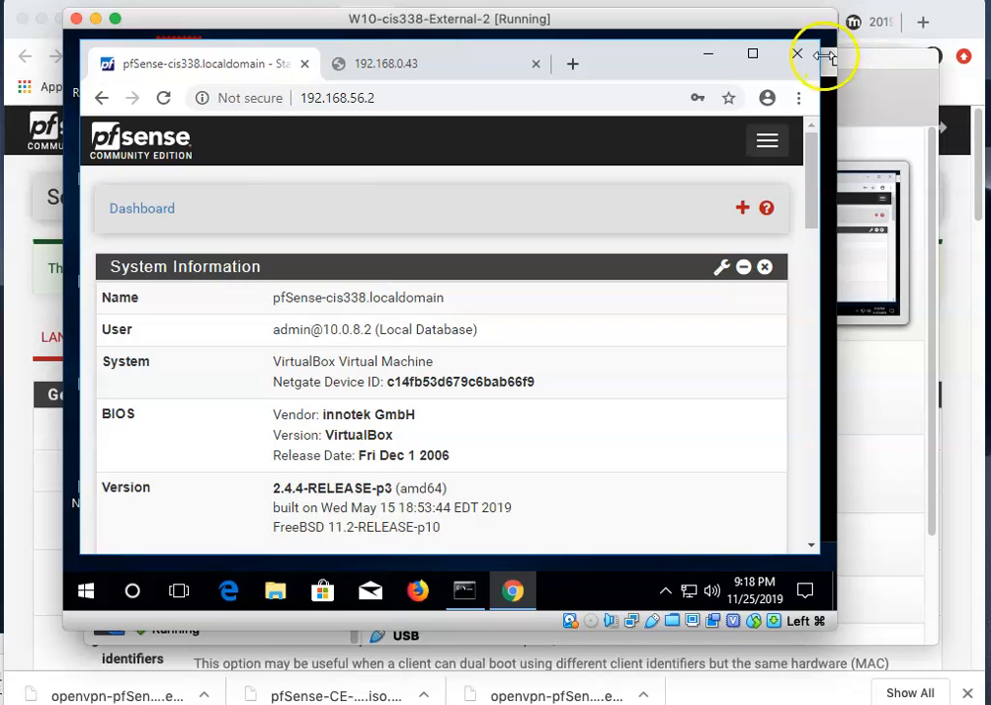
click(627, 235)
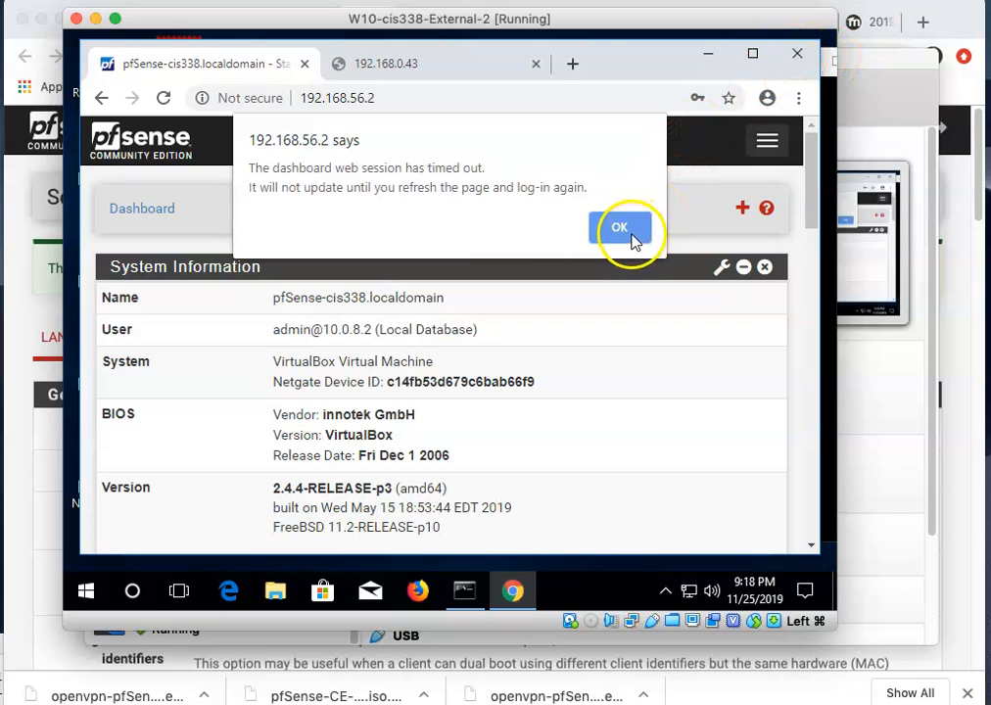
click(796, 53)
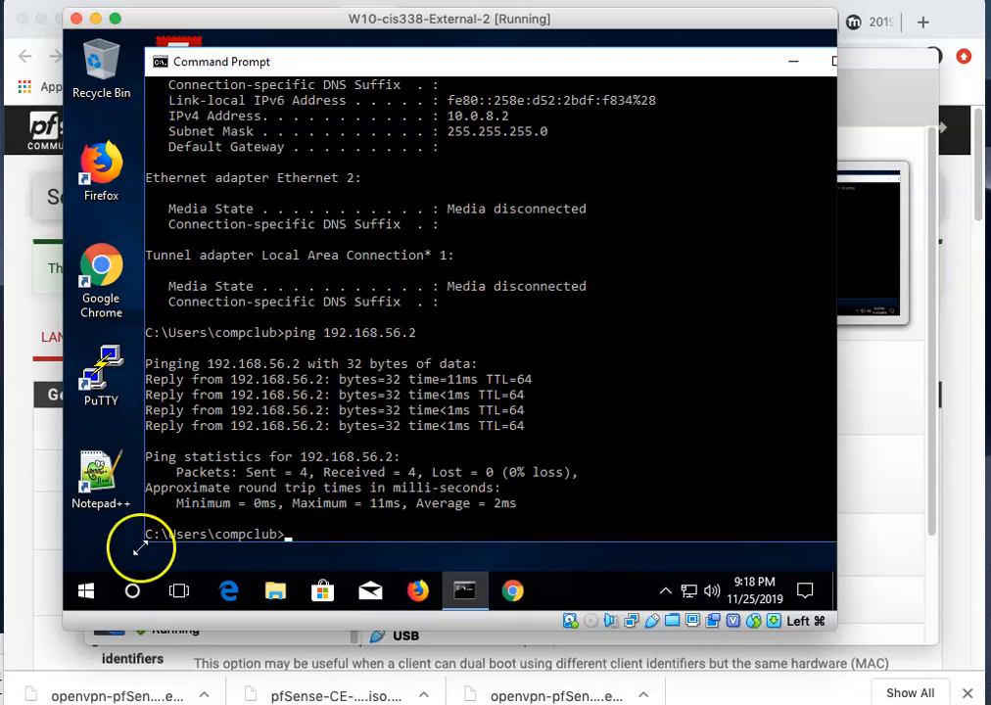
Search the external VM's Start menu for 'remote' to find Remote Desktop Connection.
click(89, 591)
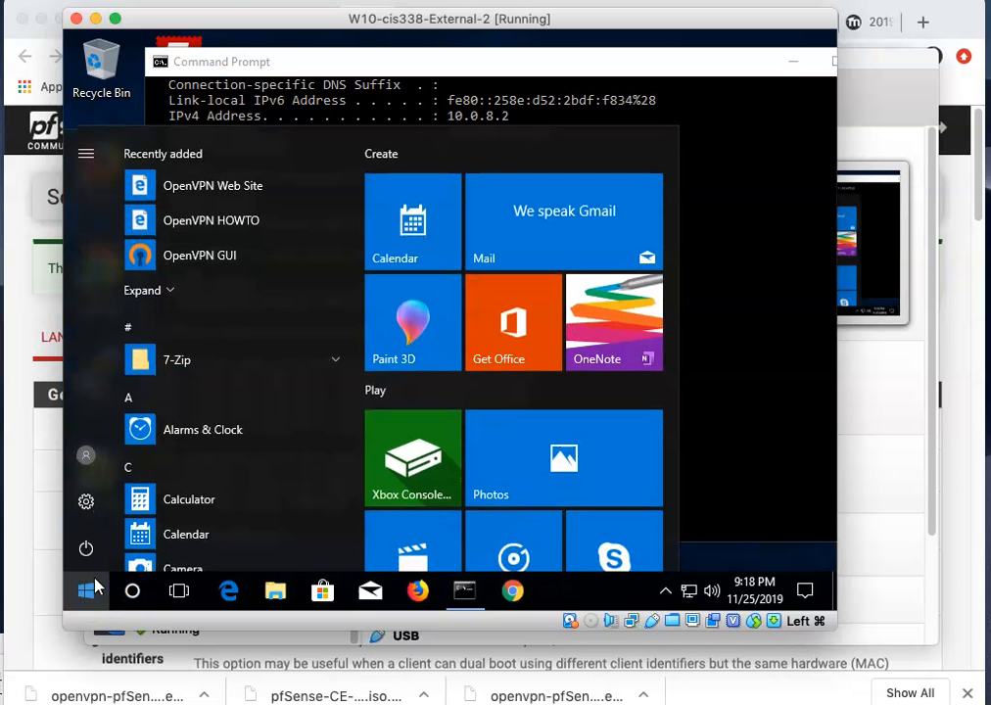
click(95, 584)
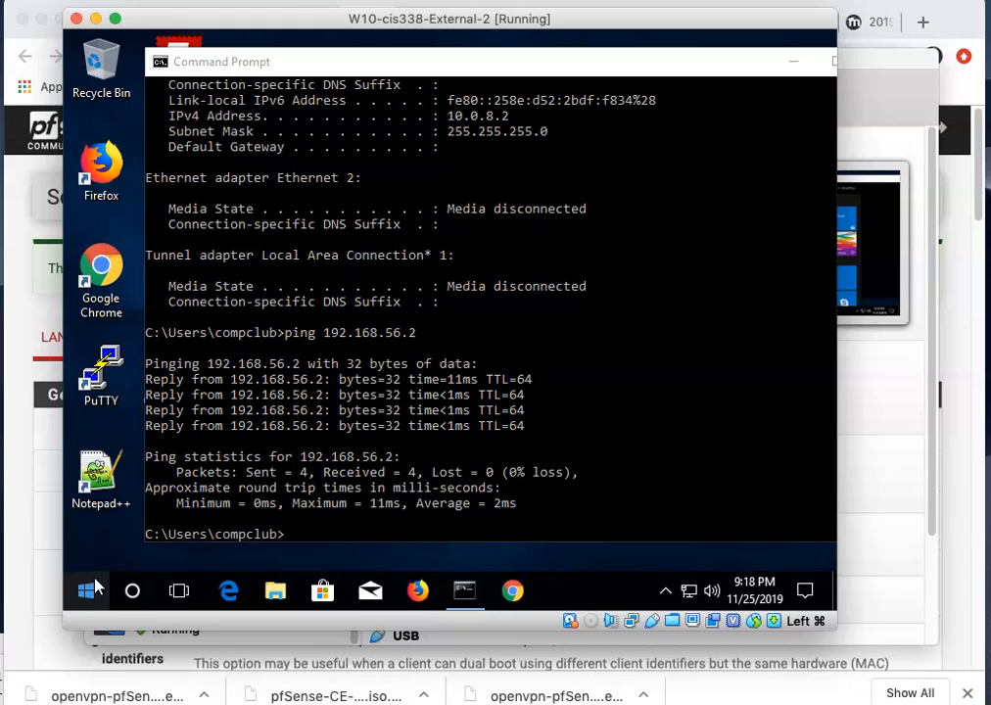
click(95, 584)
text(remote)
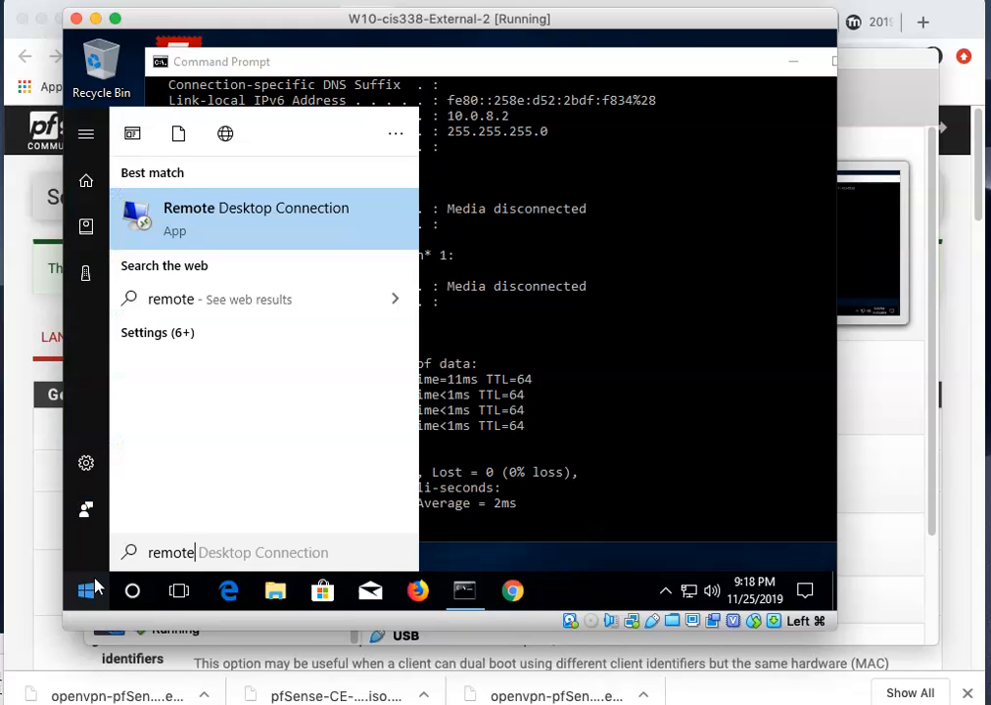
Launch Remote Desktop Connection and connect to the internal VM at 192.168.56.50.
click(95, 585)
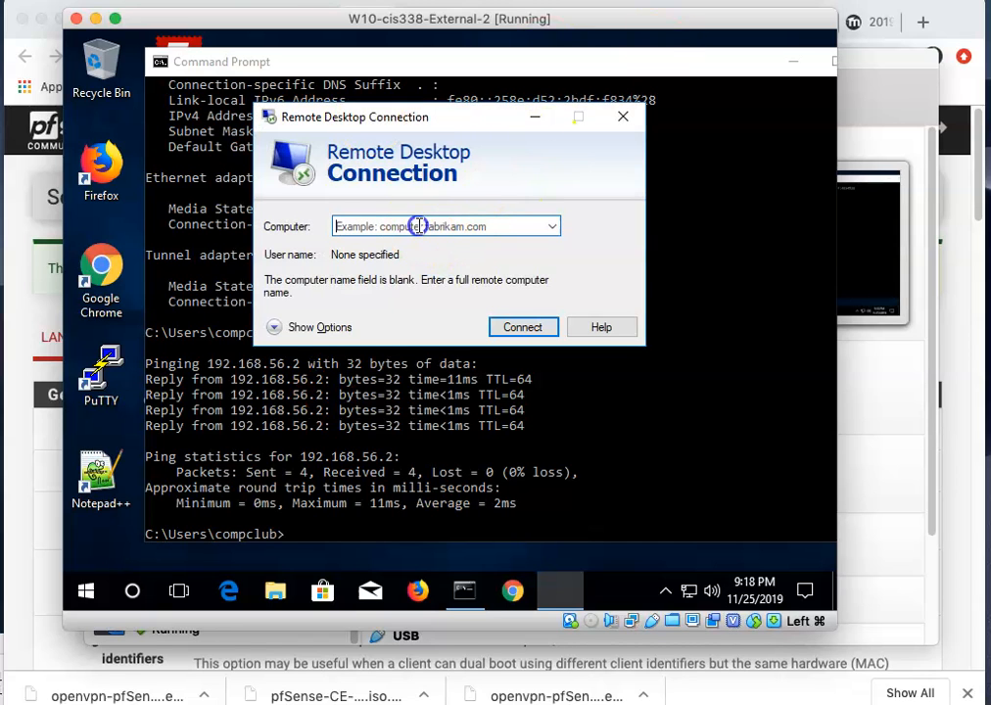
text(192.168.)
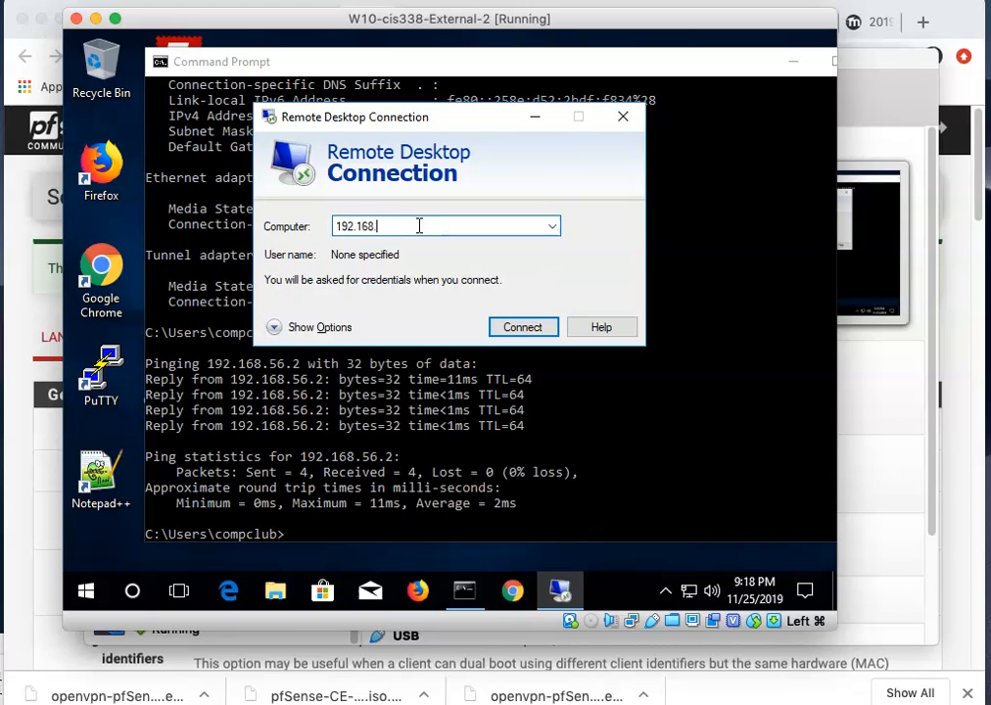
text(56.50)
key(Return)
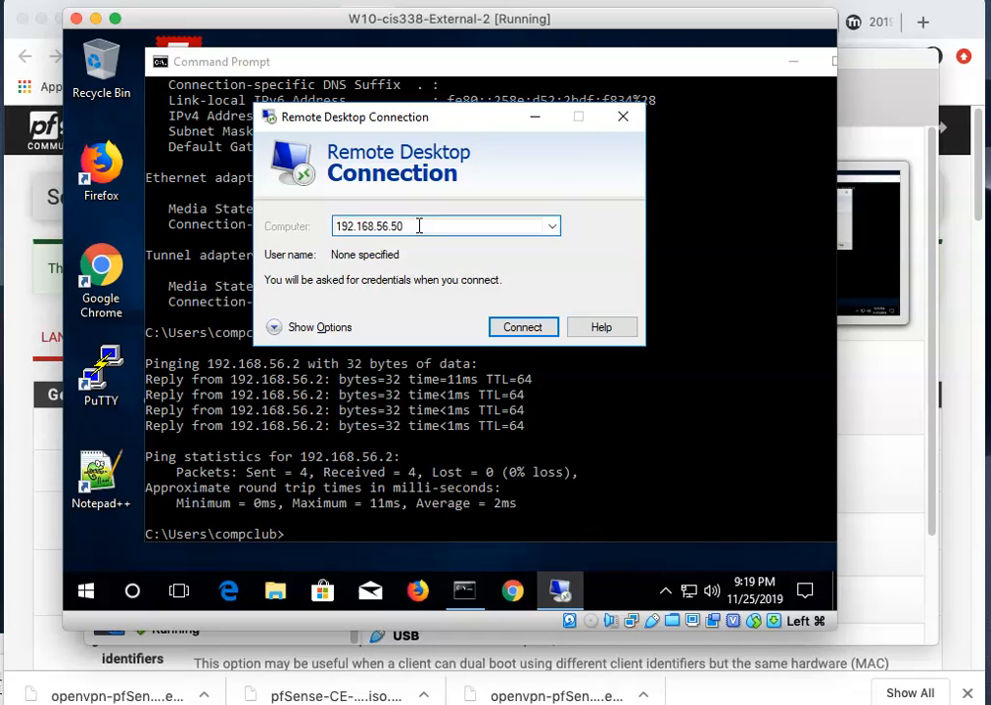
click(520, 329)
key(Return)
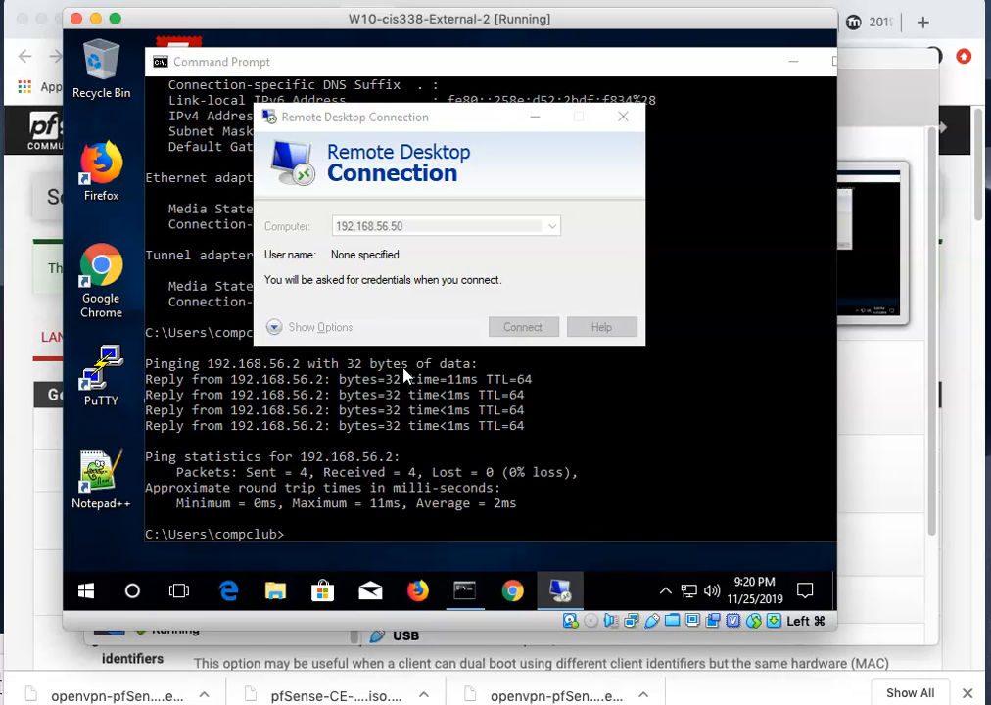
Submit the remote login user name and password, and stop the certificate warning reappearing.
click(364, 199)
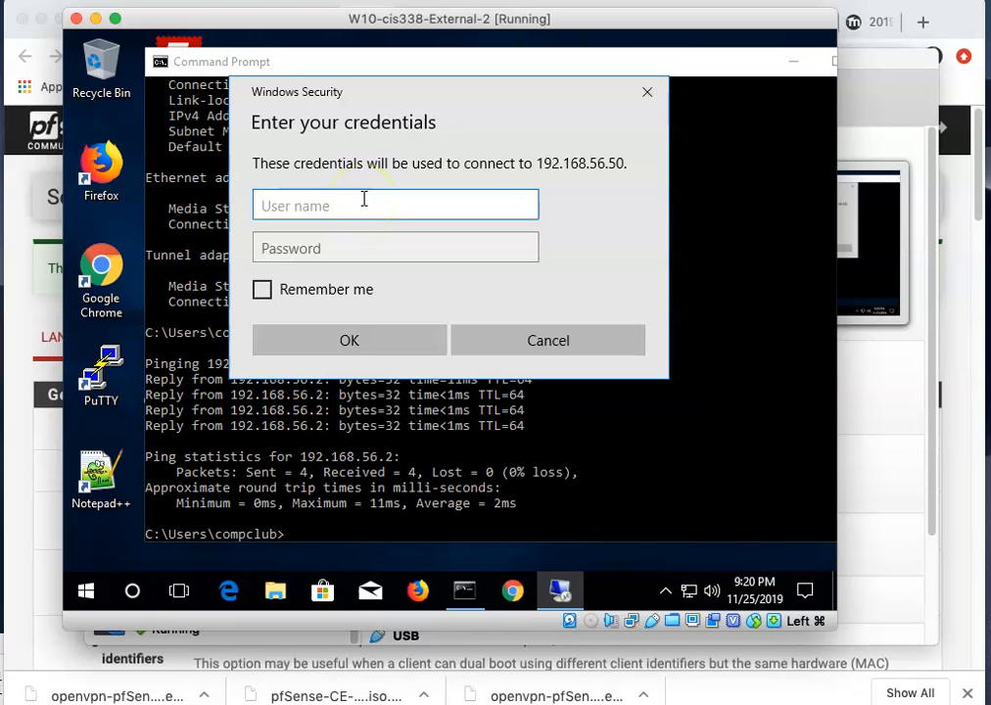
text(comp)
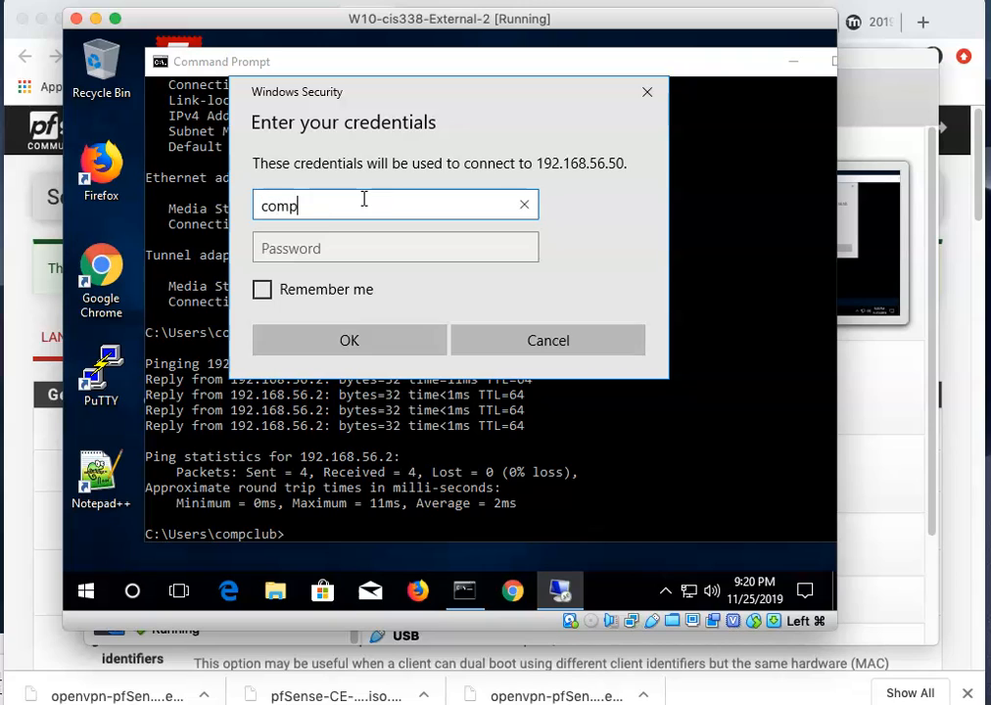
text(club)
key(Tab)
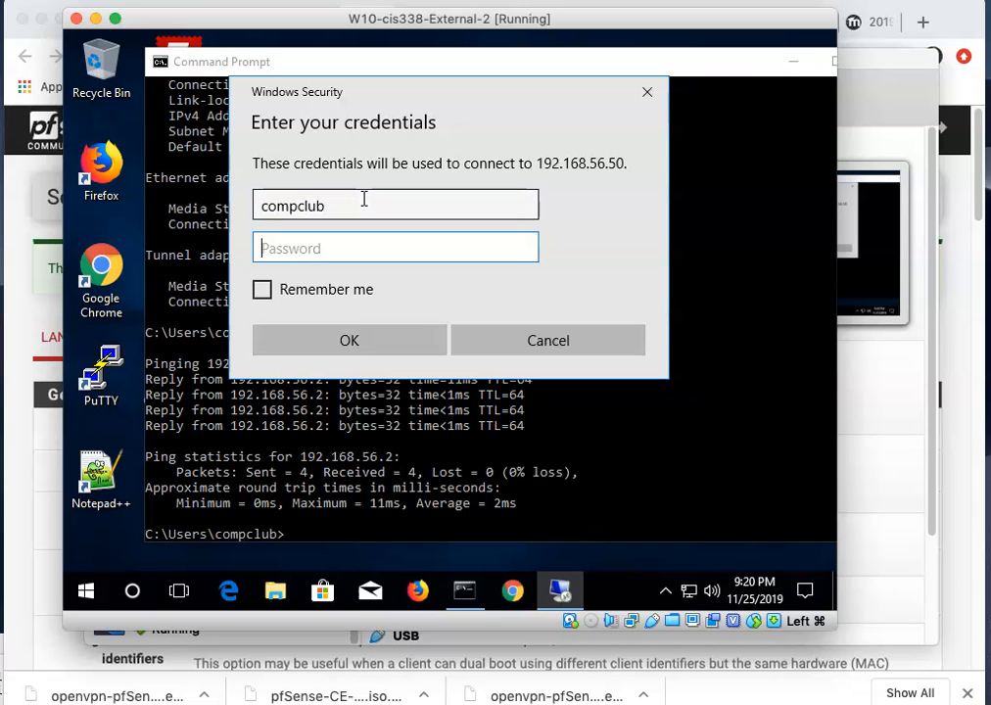
text(•••••••)
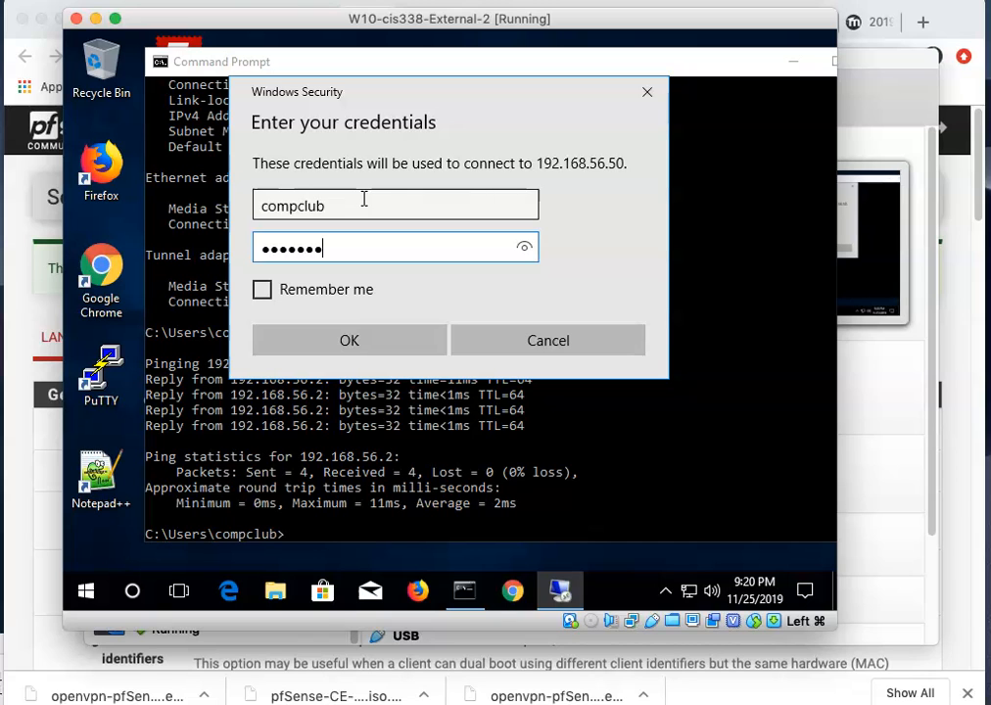
click(348, 343)
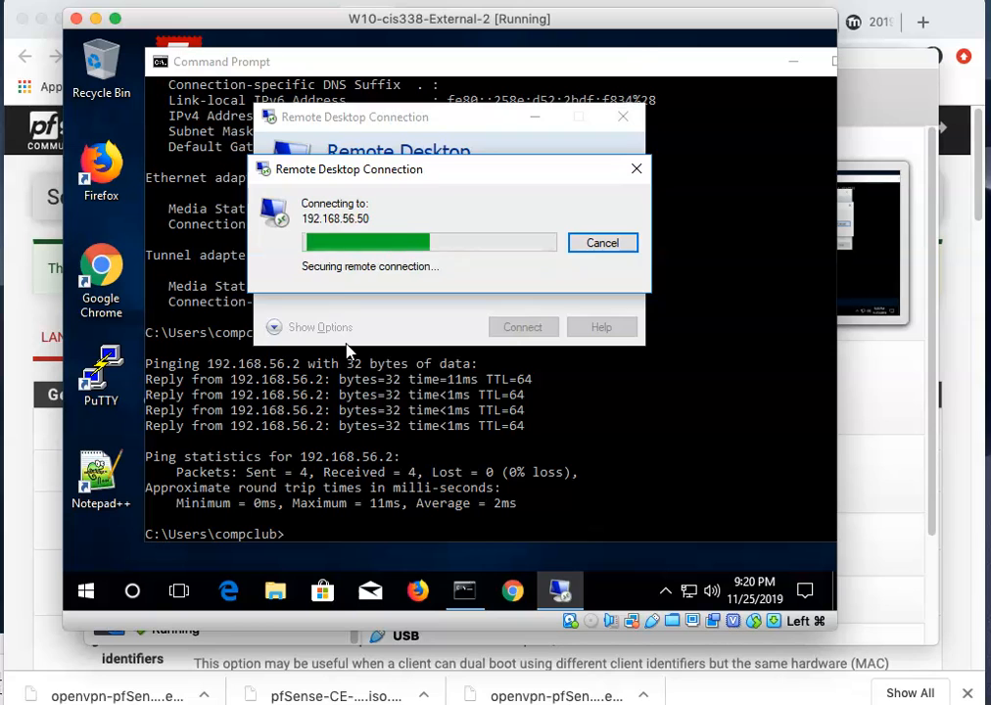
click(277, 359)
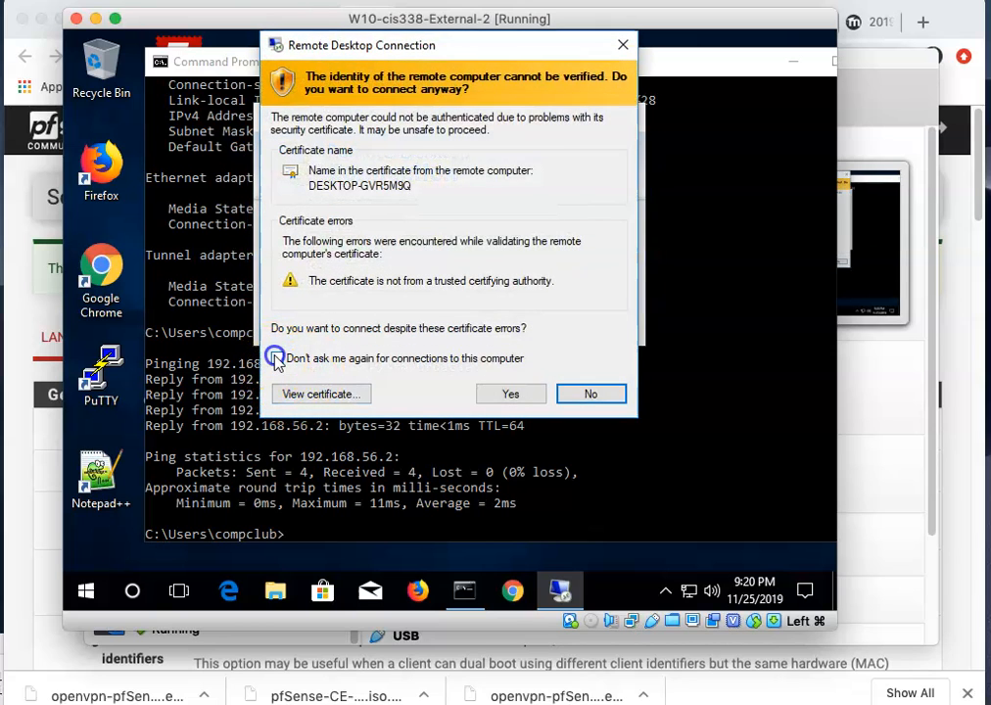
Accept the certificate, then search the remote session's Start menu for 'fire'.
click(505, 395)
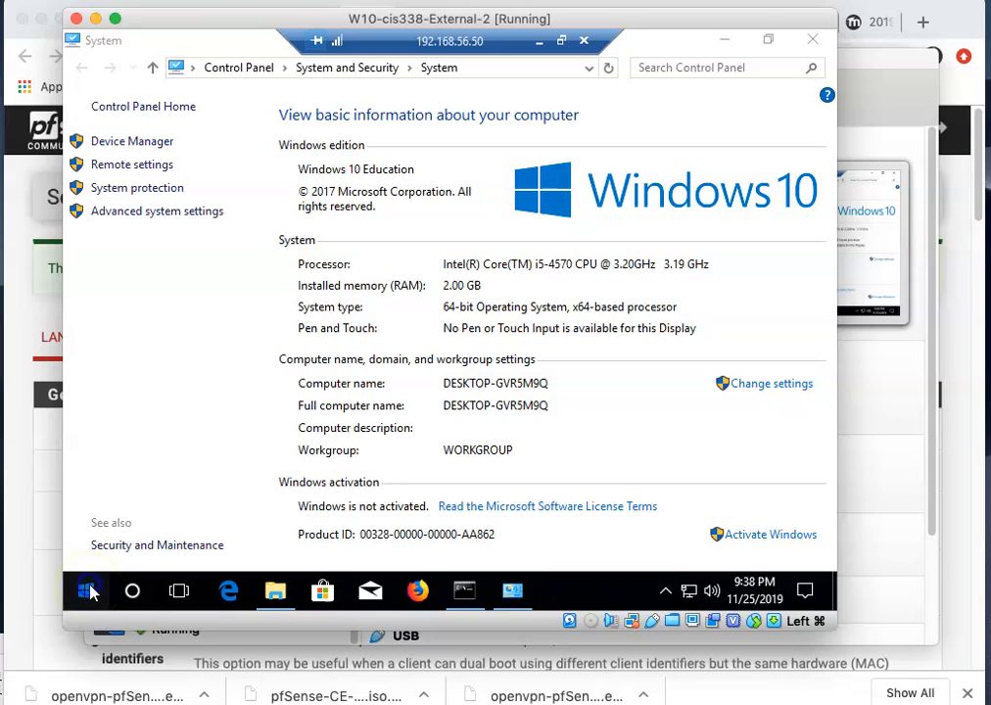
click(88, 591)
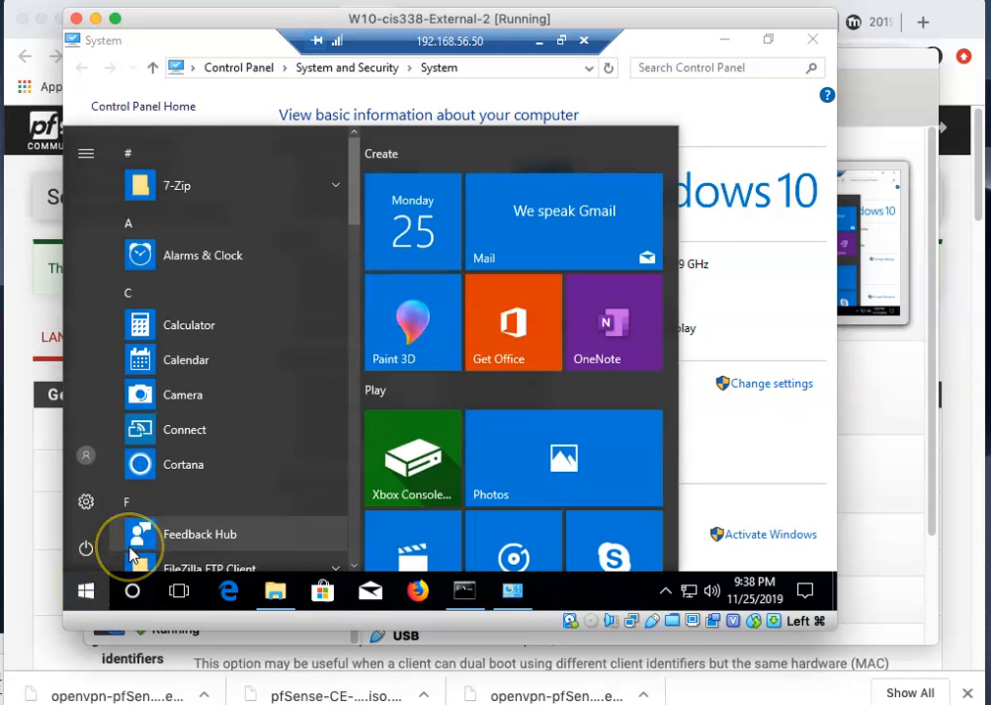
text(fire)
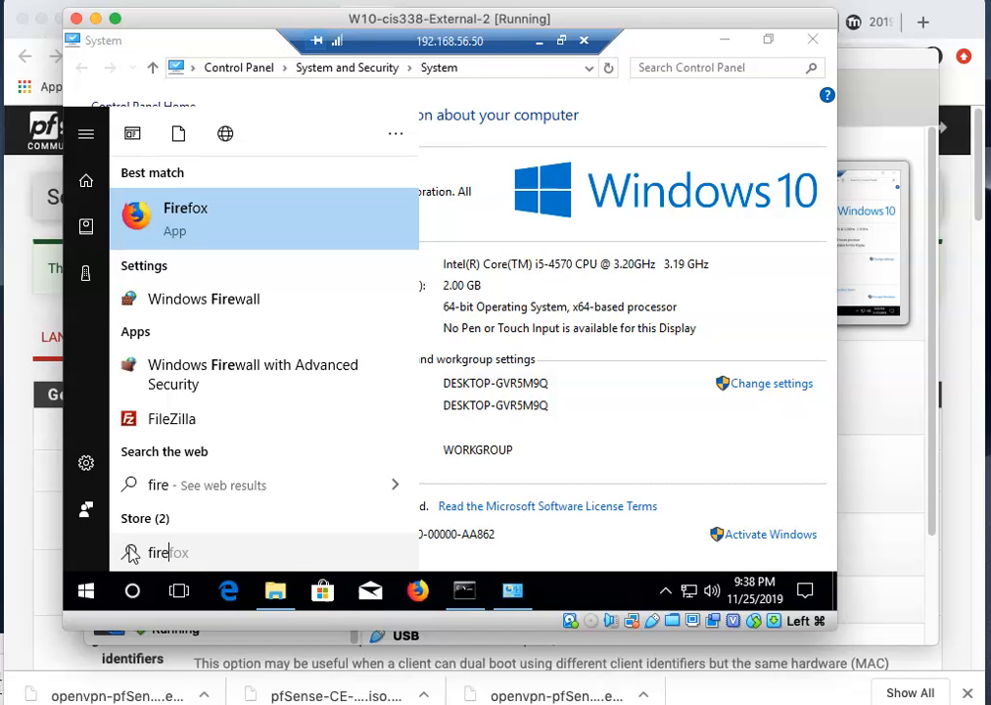
Open the internal VM's Windows Firewall page and launch its Advanced settings console.
click(131, 554)
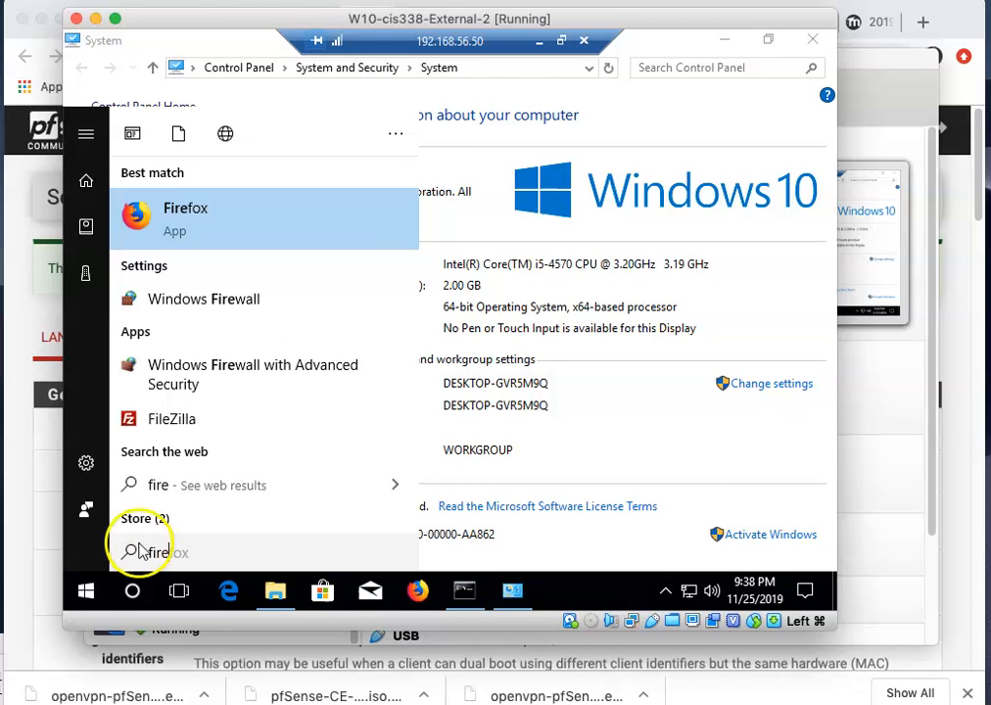
click(195, 307)
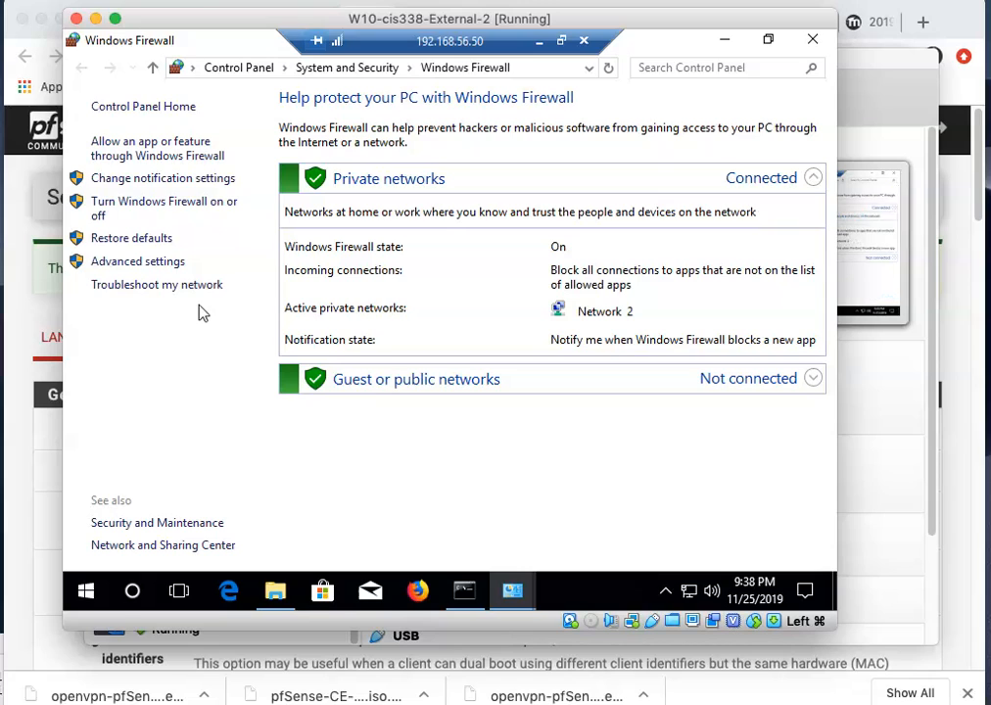
click(164, 264)
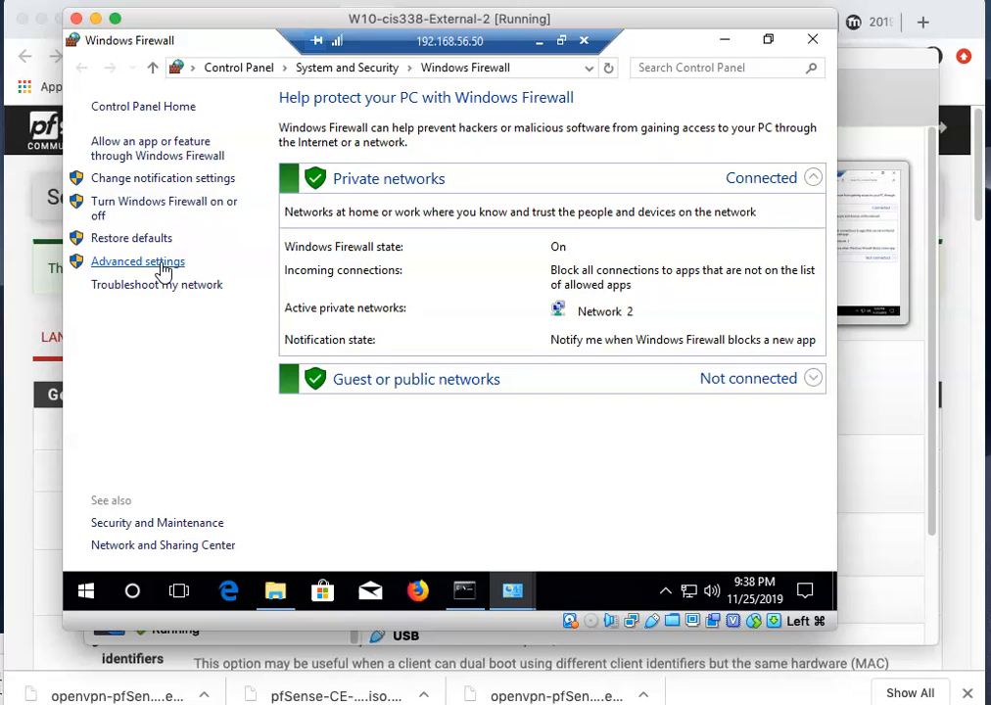
click(161, 265)
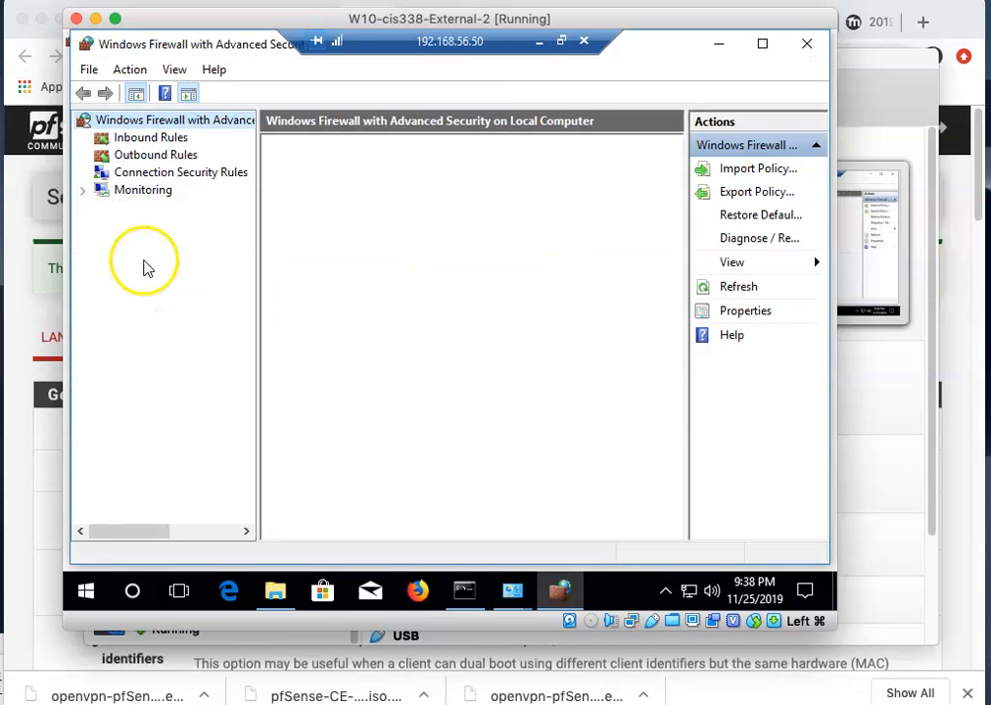
Enable the second File and Printer Sharing (Echo Request - ICMPv4-In) inbound rule.
click(143, 138)
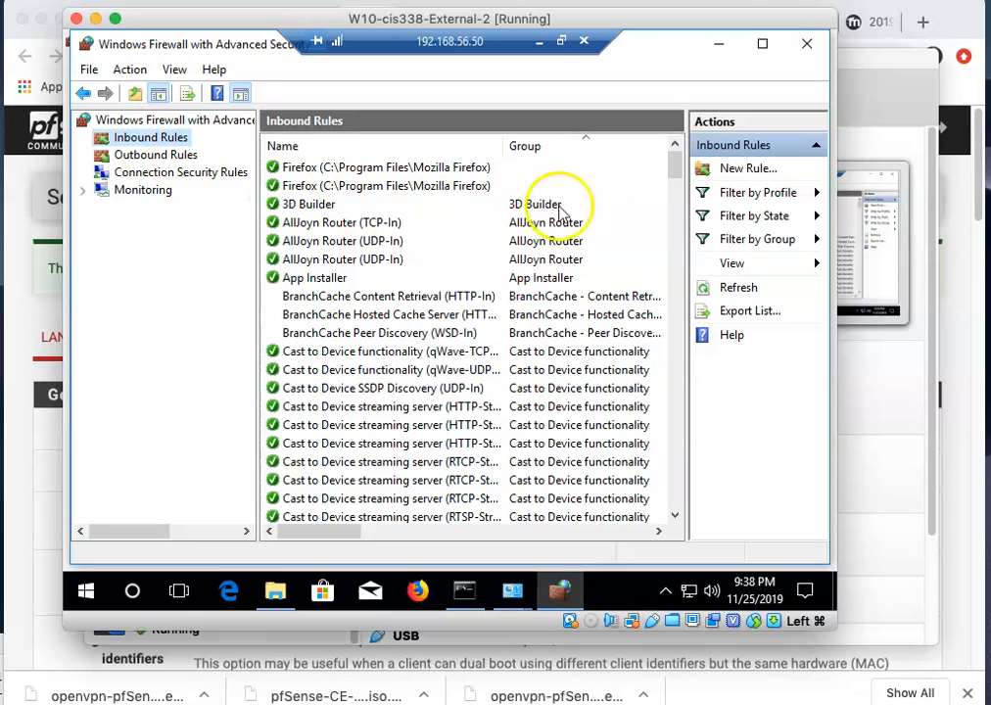
drag(670, 169, 659, 240)
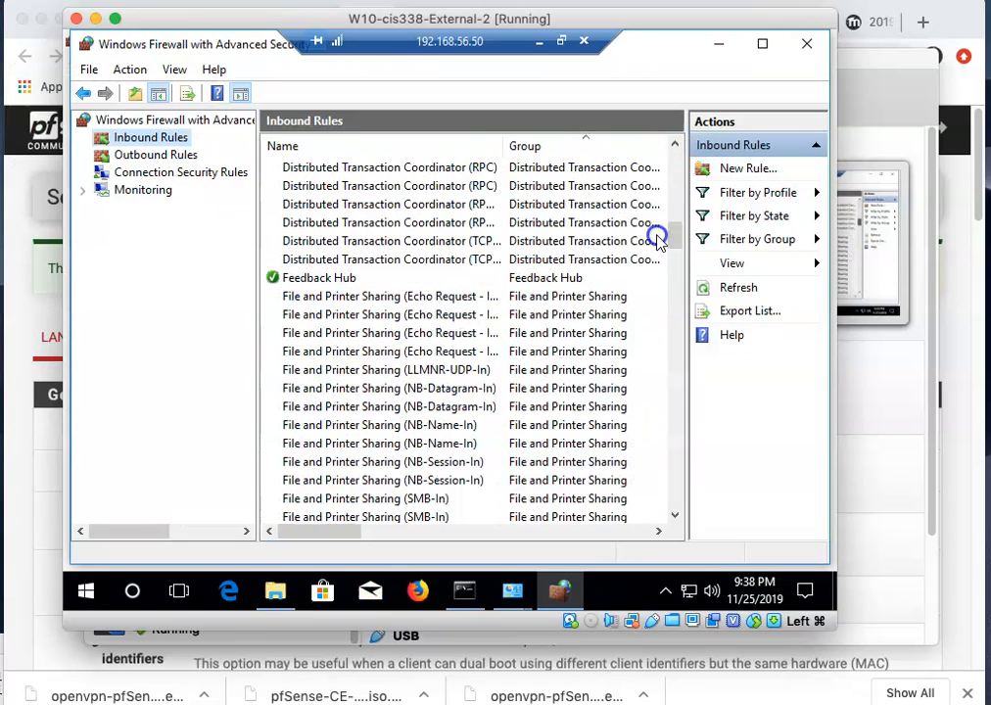
drag(355, 536, 317, 529)
right_click(309, 313)
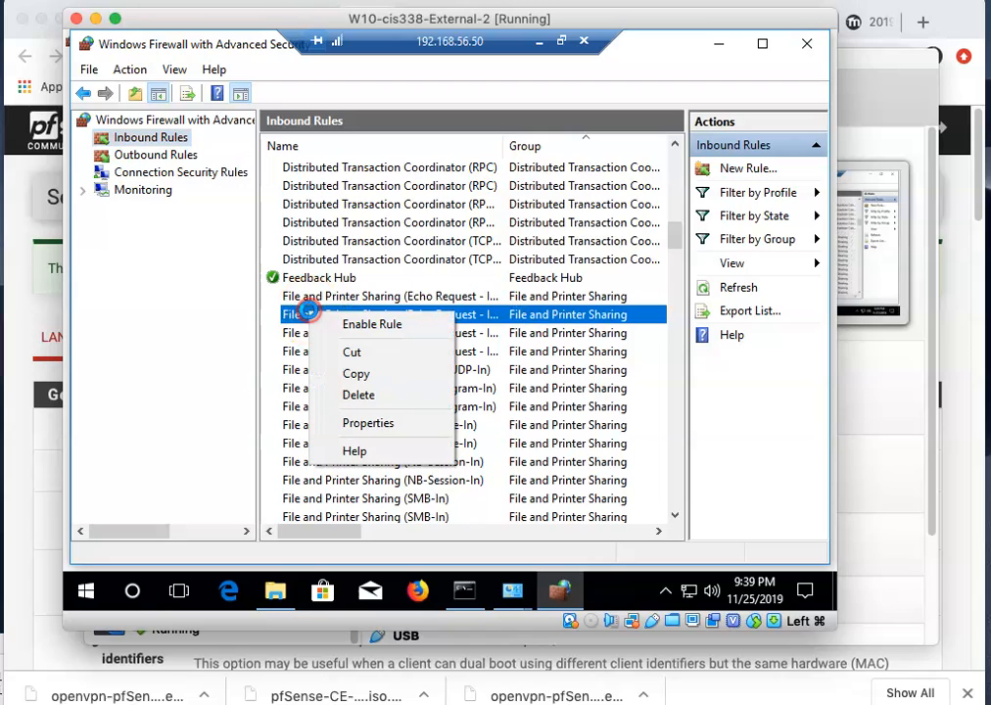
click(365, 326)
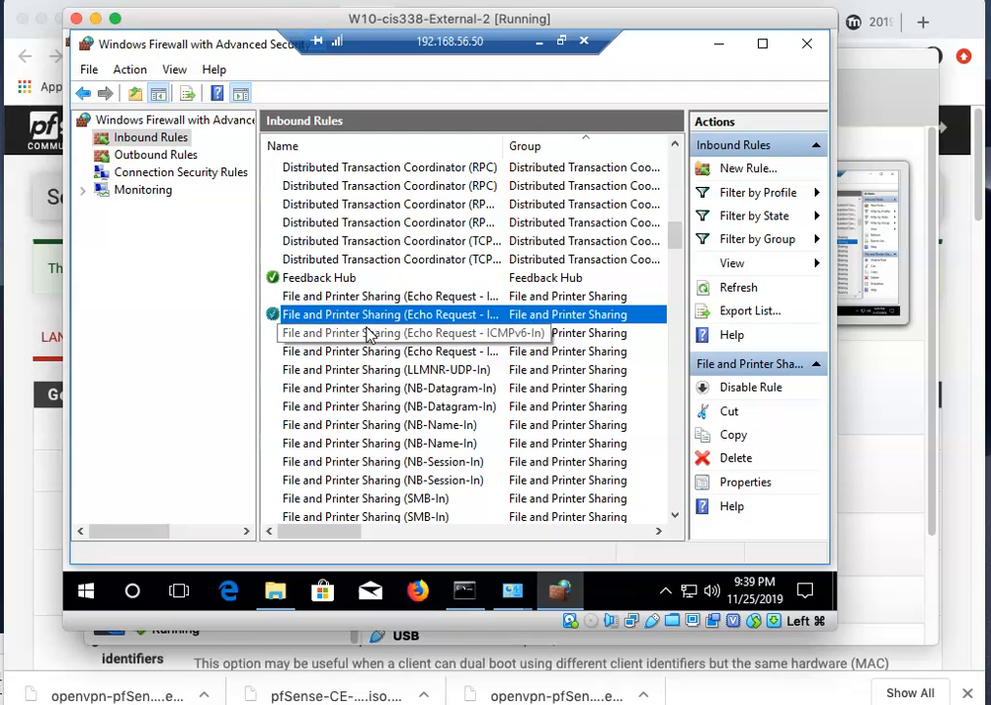
right_click(345, 317)
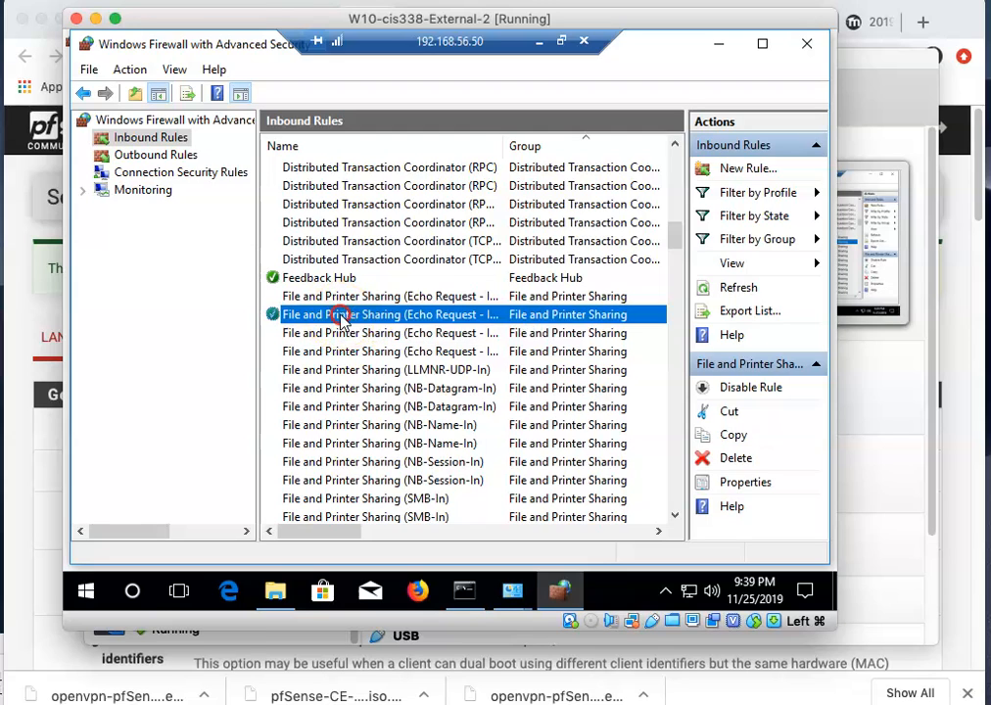
Add 10.0.8.0/24 to the Echo Request rule's remote IP scope alongside Local subnet.
click(391, 427)
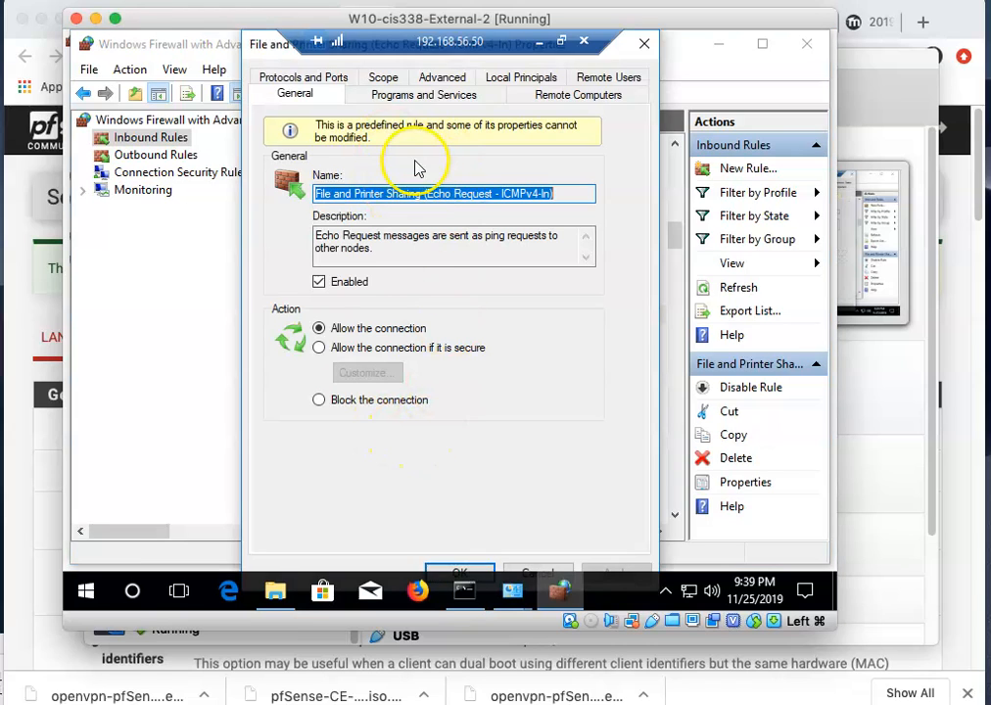
click(377, 73)
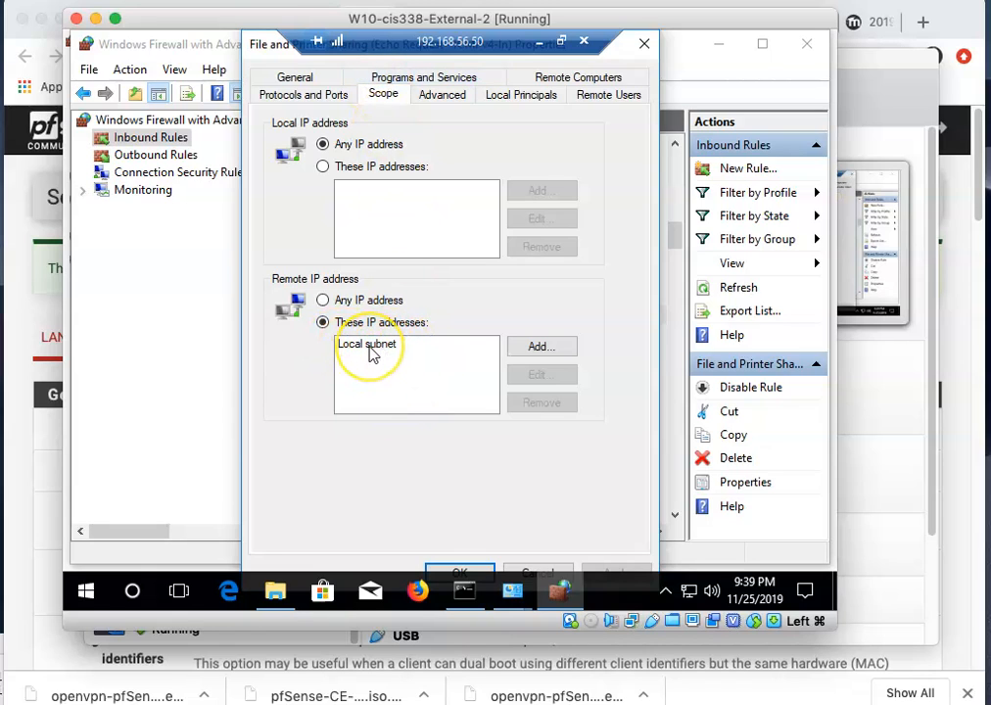
click(540, 350)
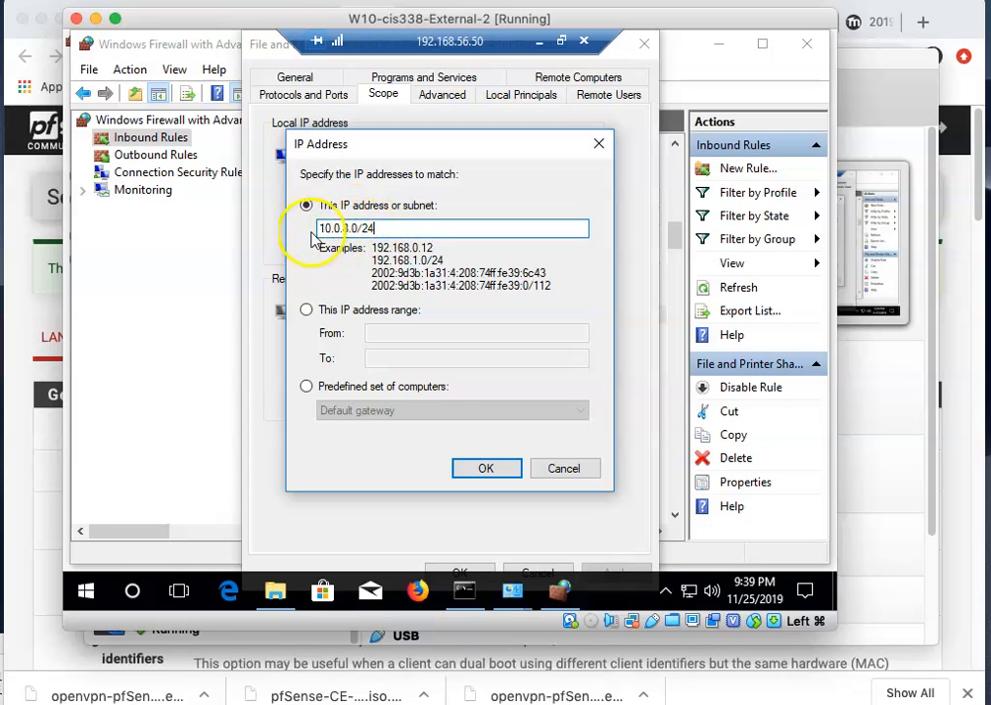
click(462, 470)
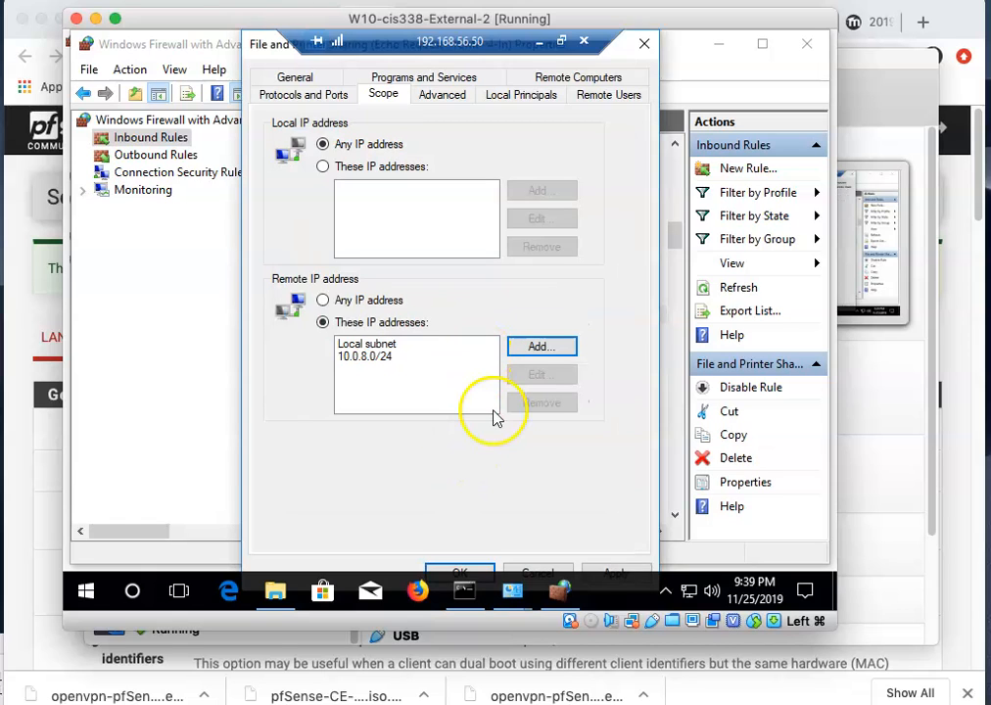
click(478, 571)
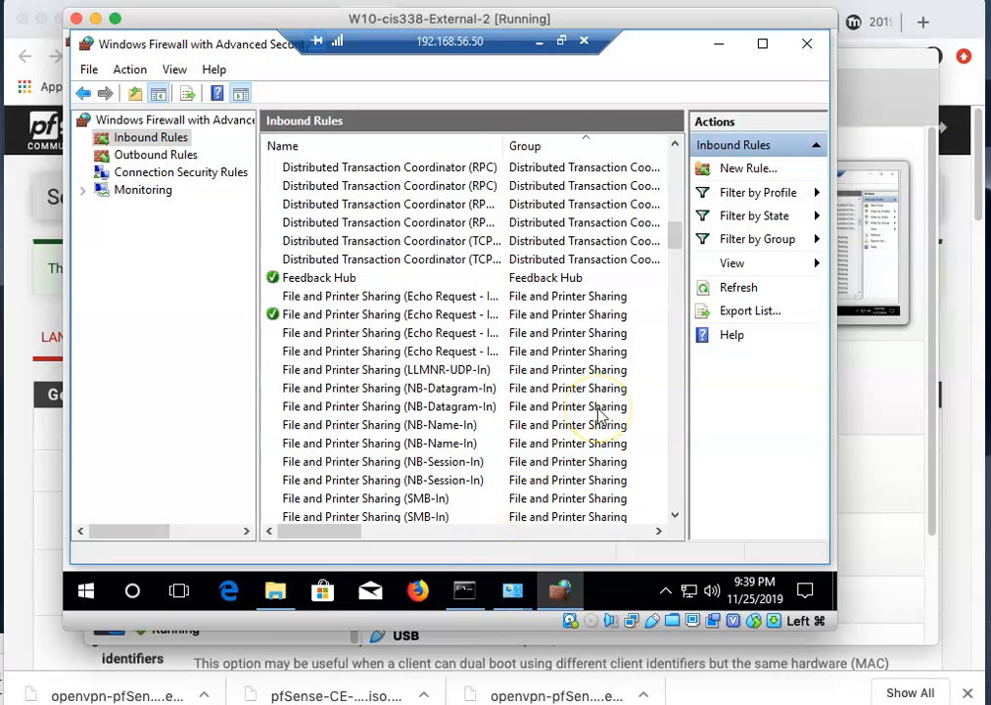
From the external VM's command prompt, ping 192.168.56.50 and trace its route.
click(540, 43)
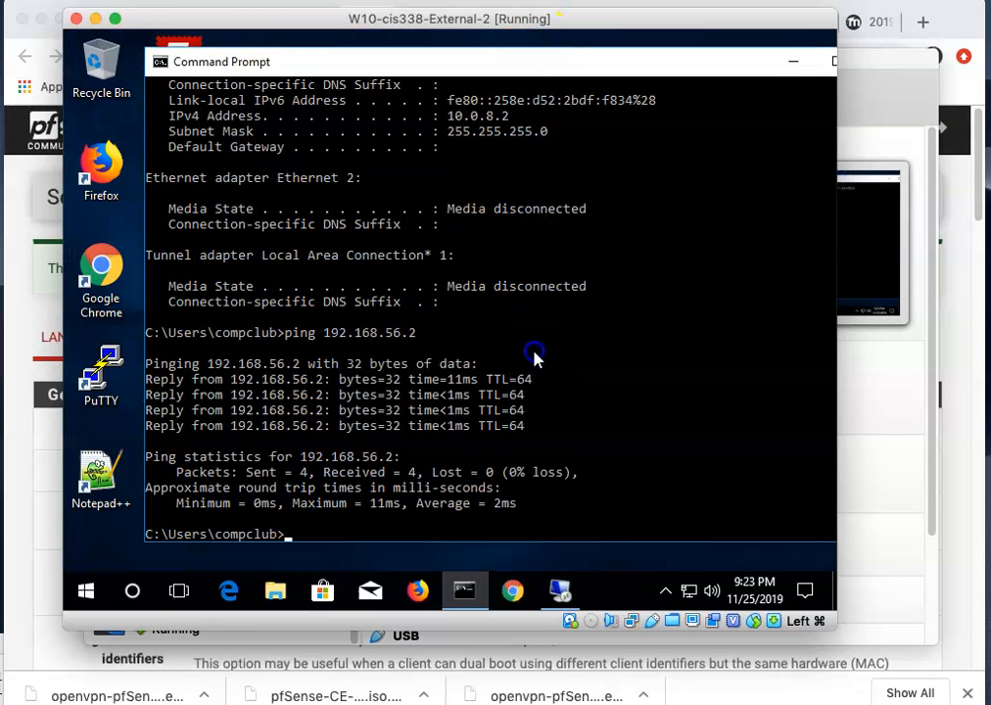
click(535, 353)
key(Up)
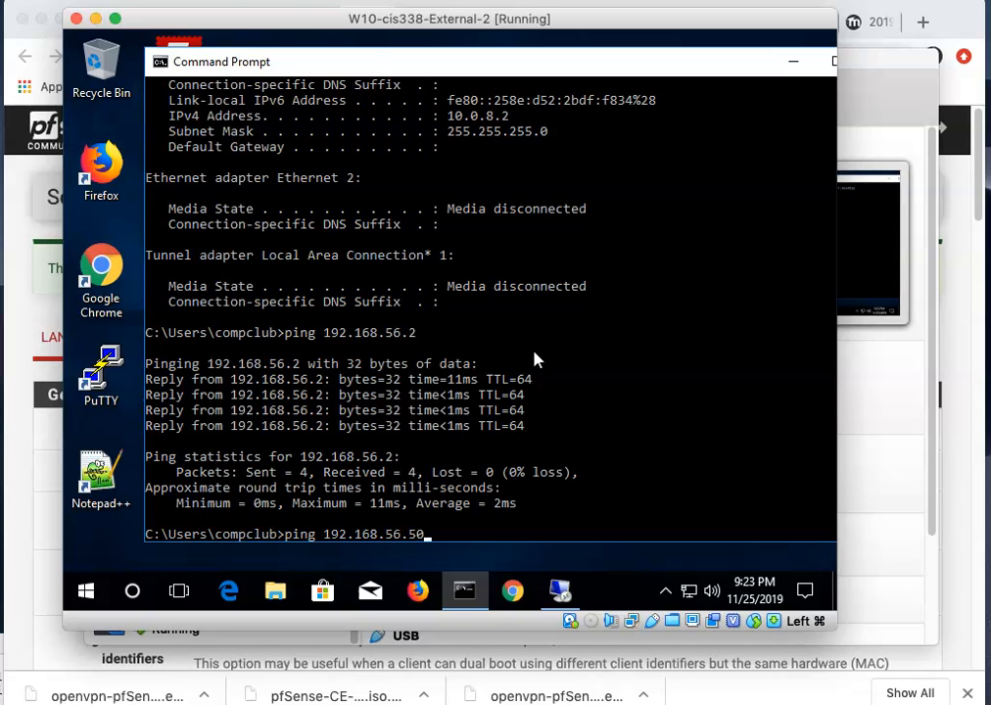
key(Return)
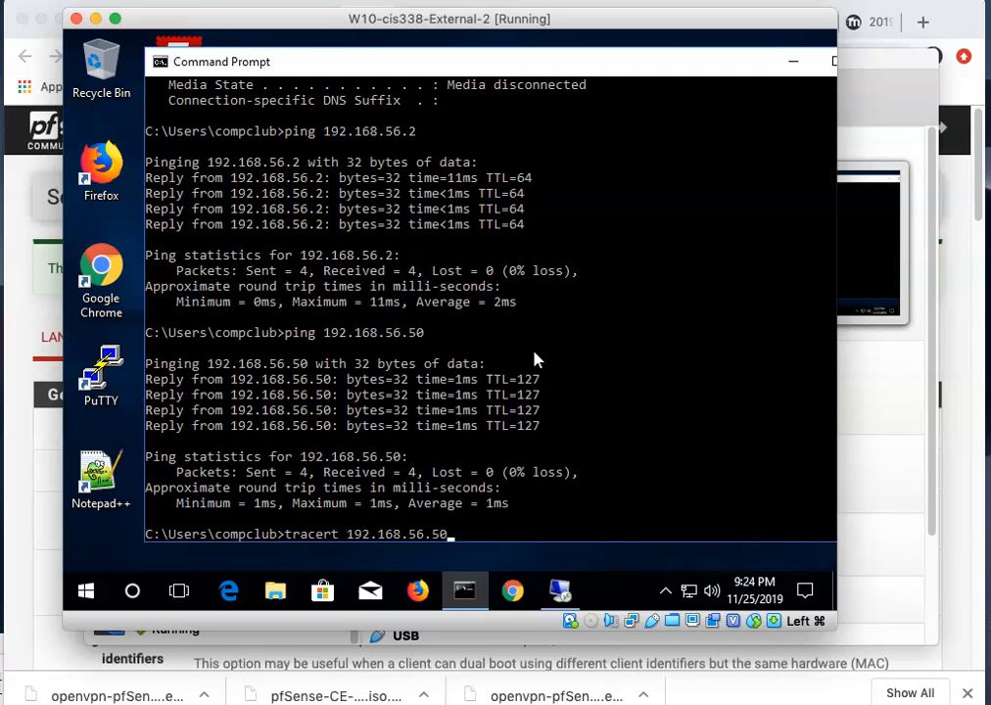
key(Return)
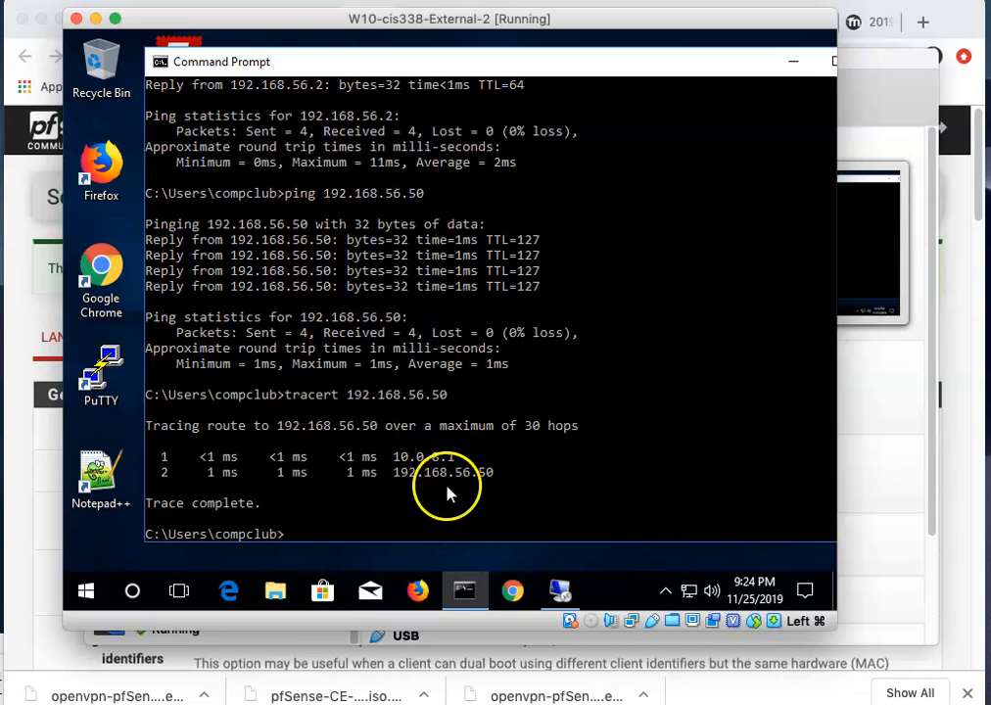
Back in the remote session, enable the second File and Printer Sharing (SMB-In) inbound rule.
click(571, 600)
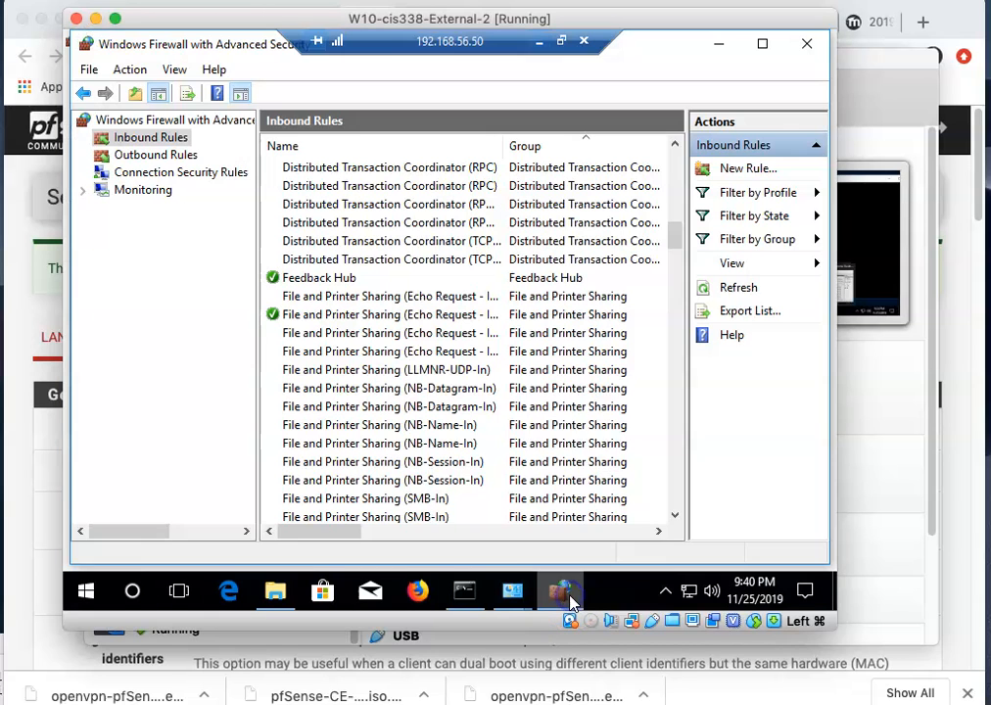
drag(675, 237, 678, 248)
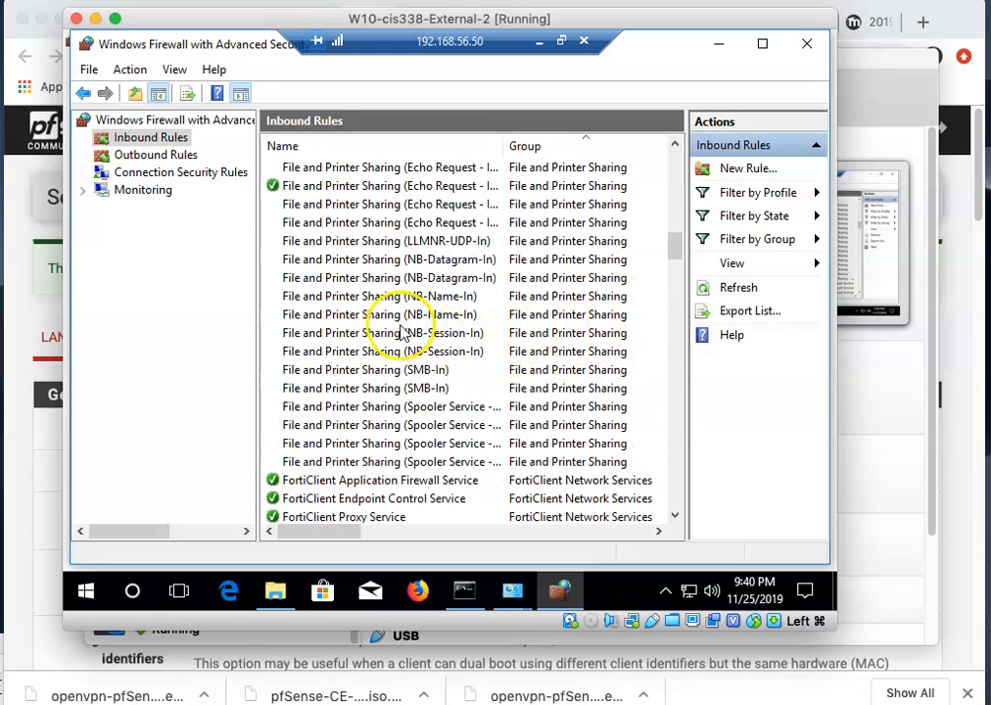
drag(359, 532, 265, 520)
right_click(304, 388)
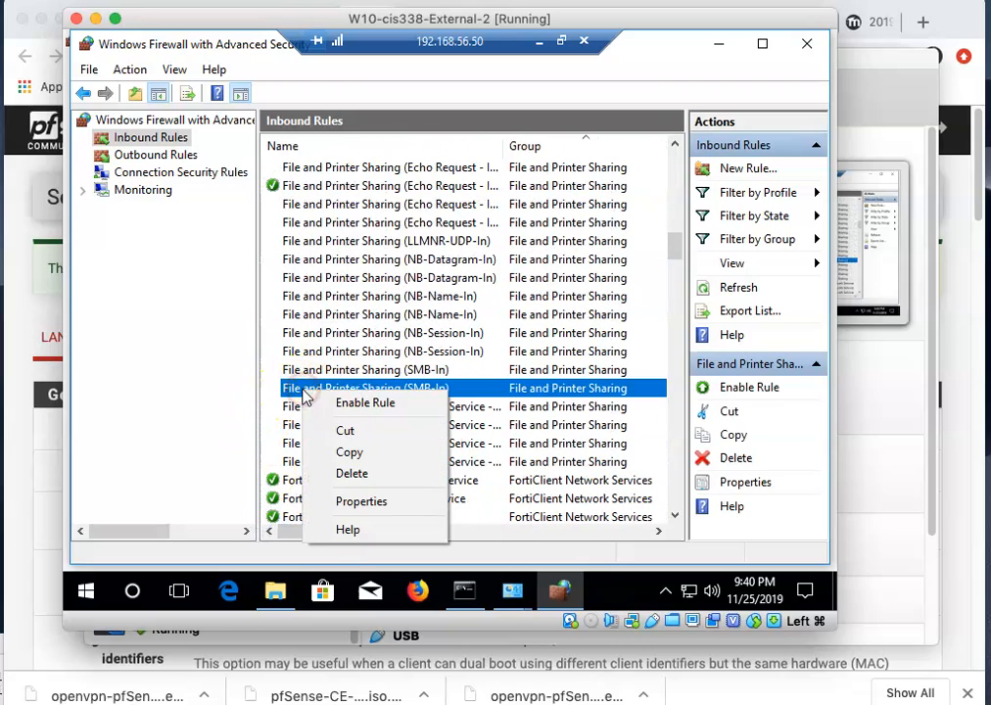
click(347, 405)
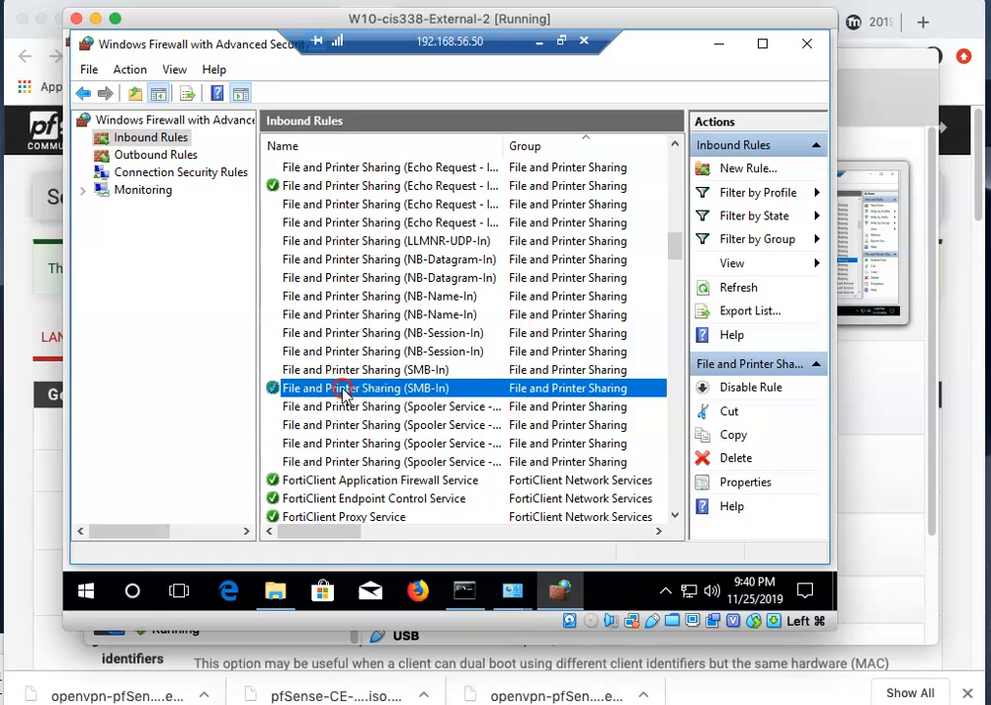
Add 10.0.8.0/24 to the SMB-In rule's remote IP scope and save it.
right_click(343, 392)
click(387, 501)
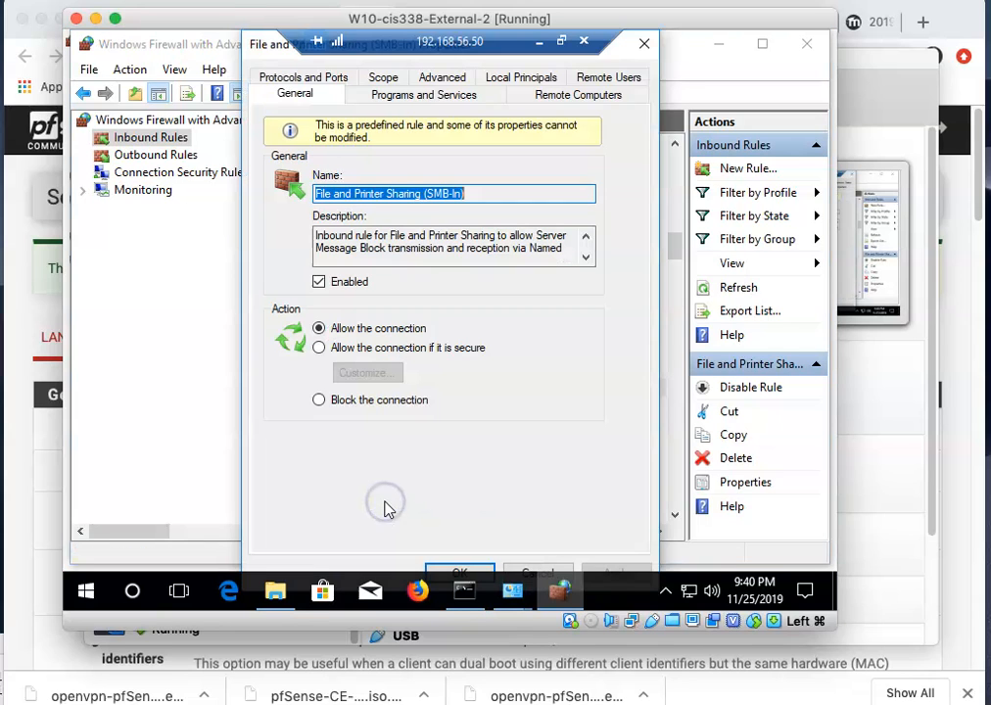
click(383, 77)
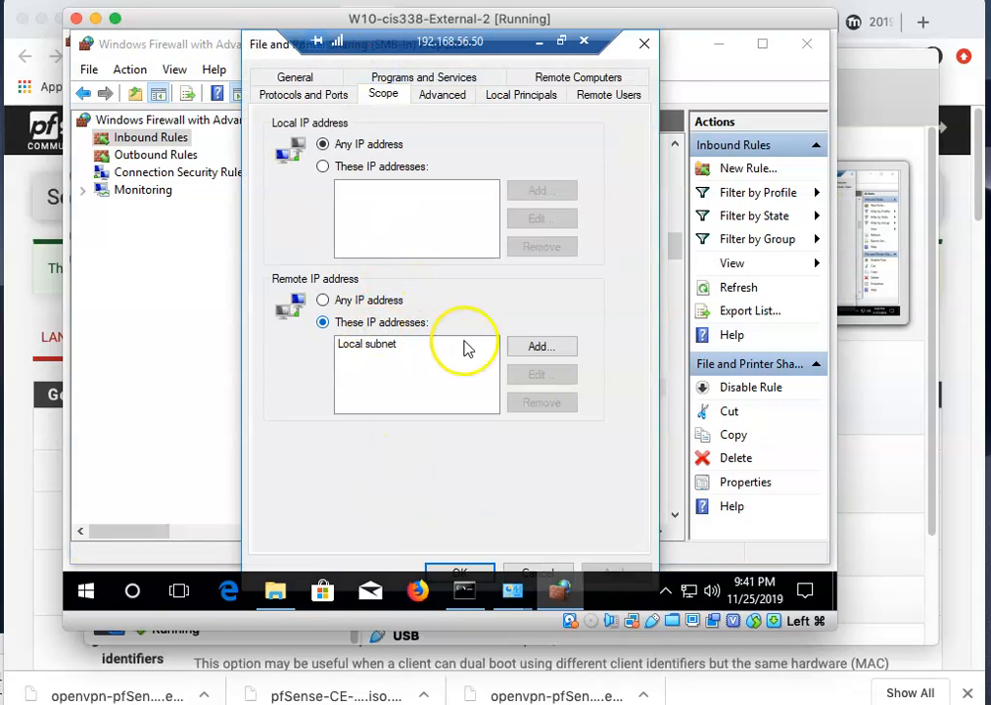
click(555, 348)
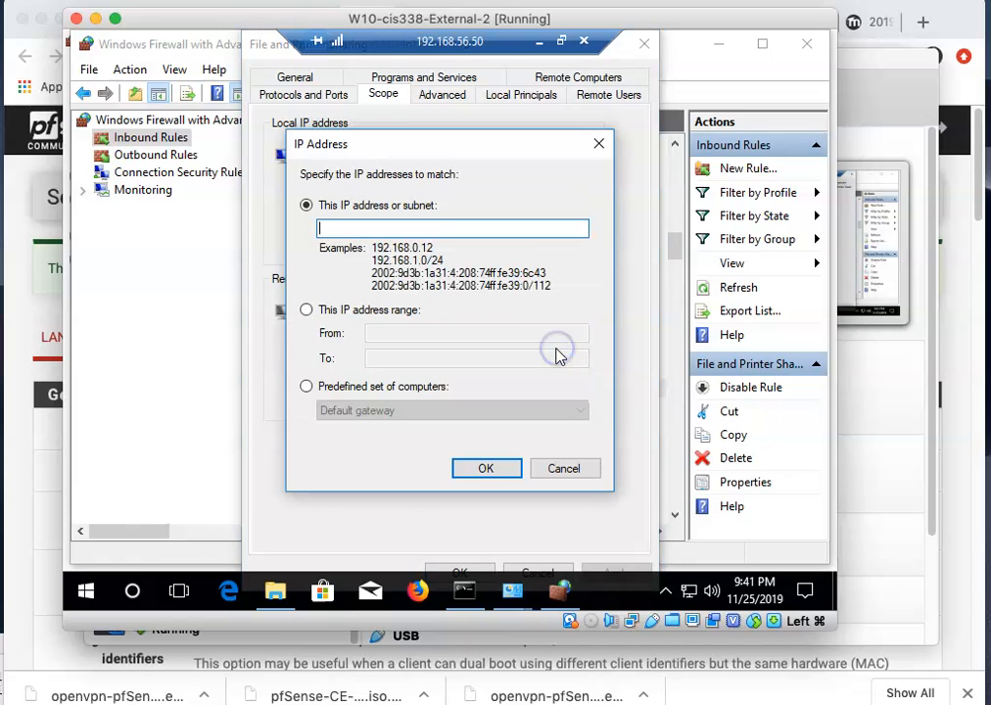
text(10.0.8.0/)
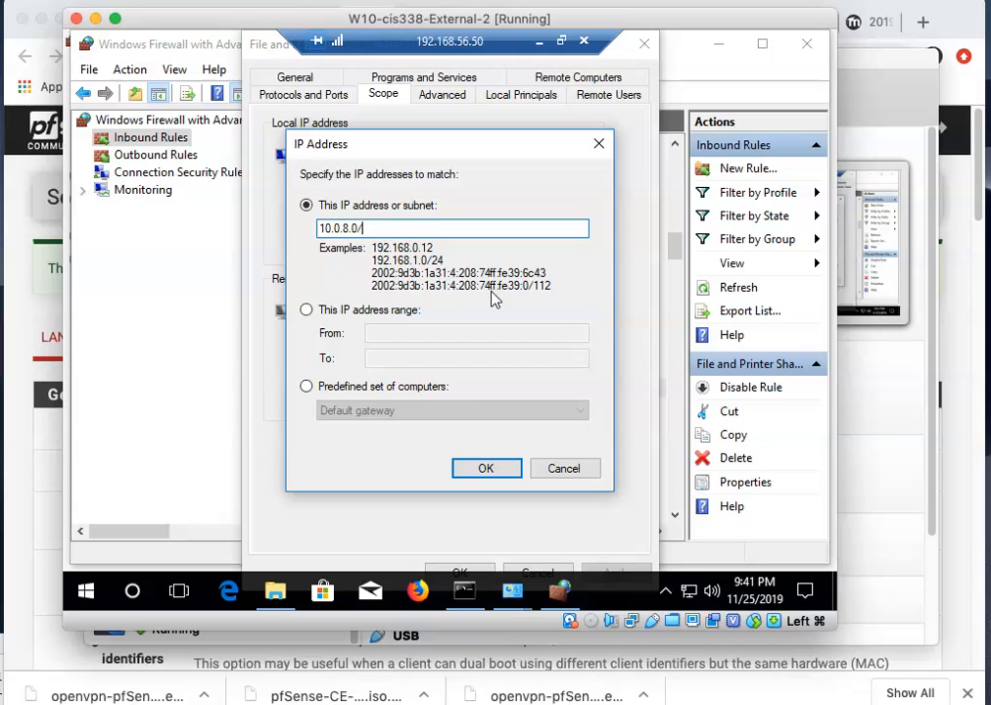
text(24)
click(397, 224)
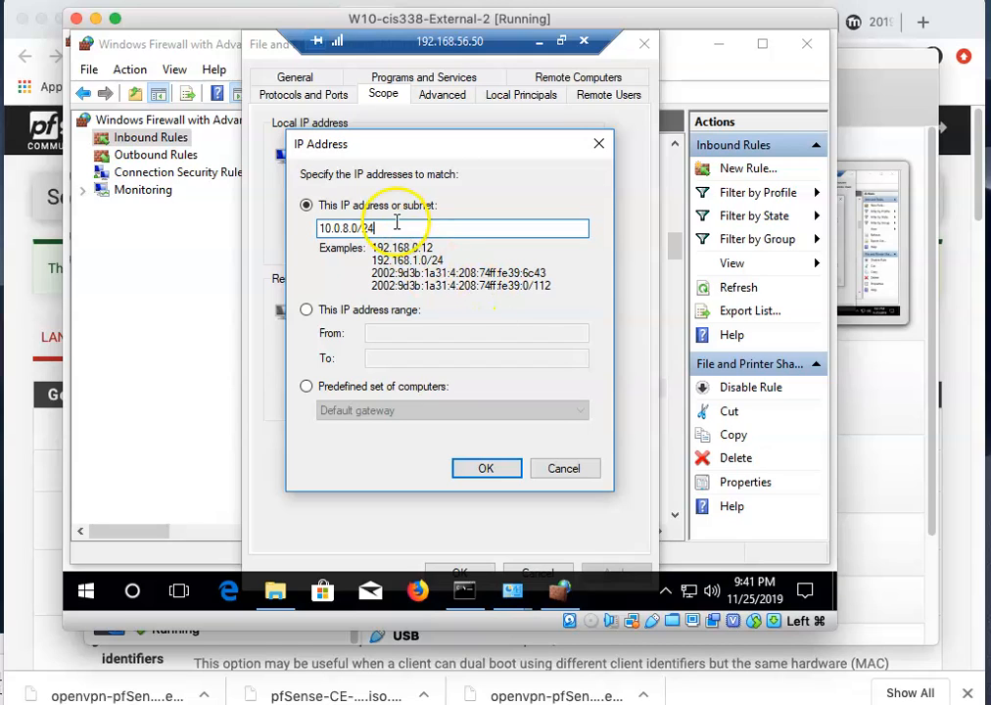
click(485, 468)
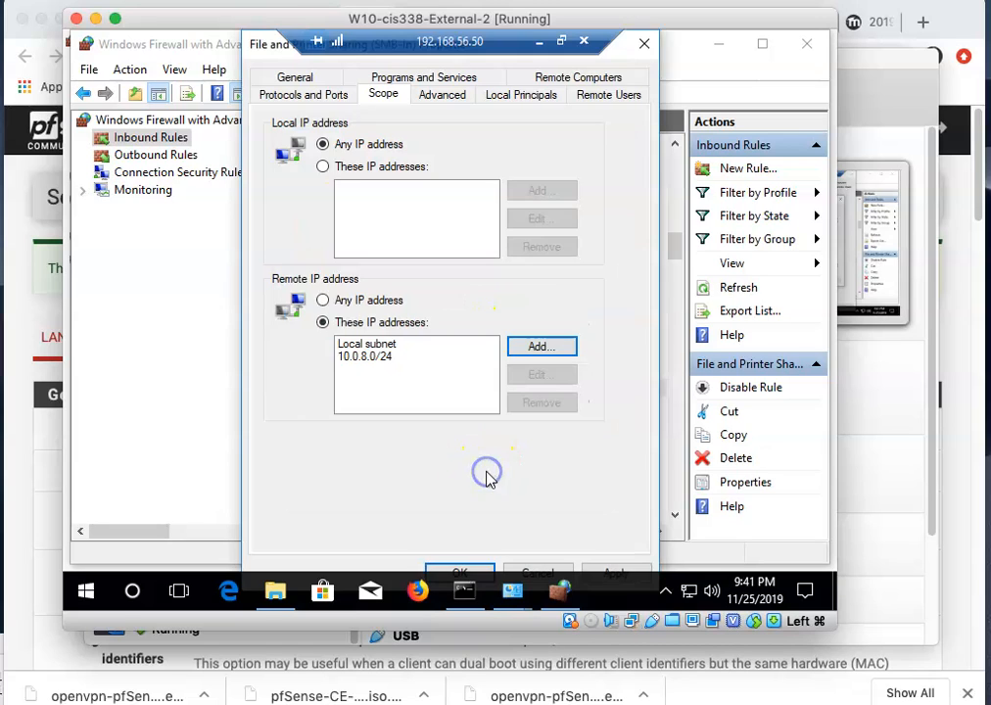
click(468, 570)
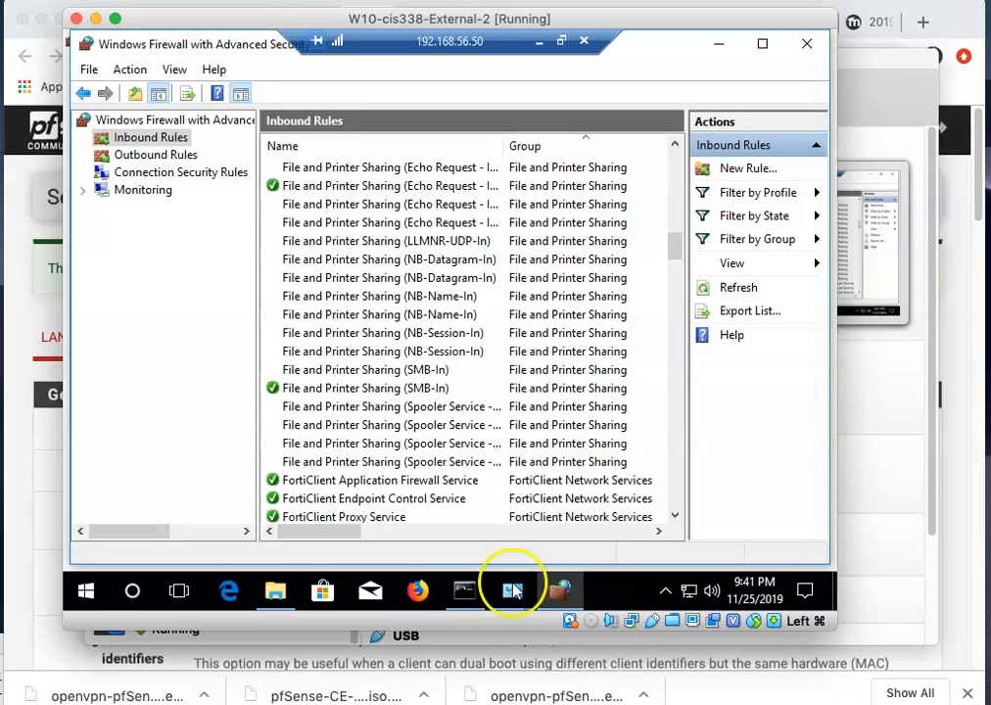
Close the advanced firewall, Windows Firewall and System windows.
click(808, 46)
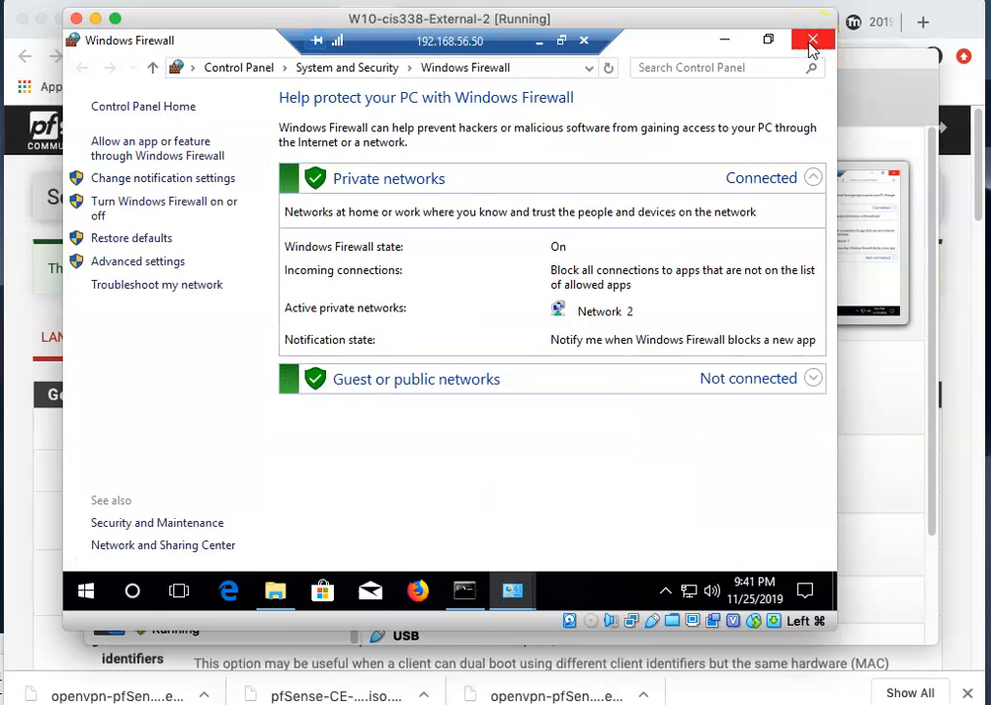
click(811, 44)
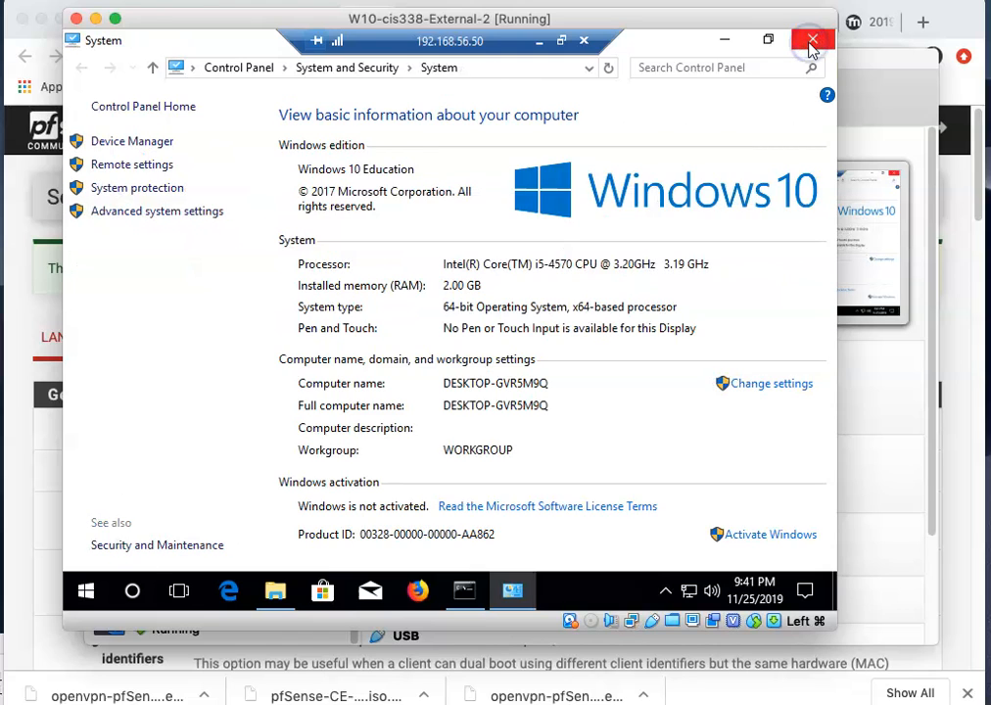
click(811, 44)
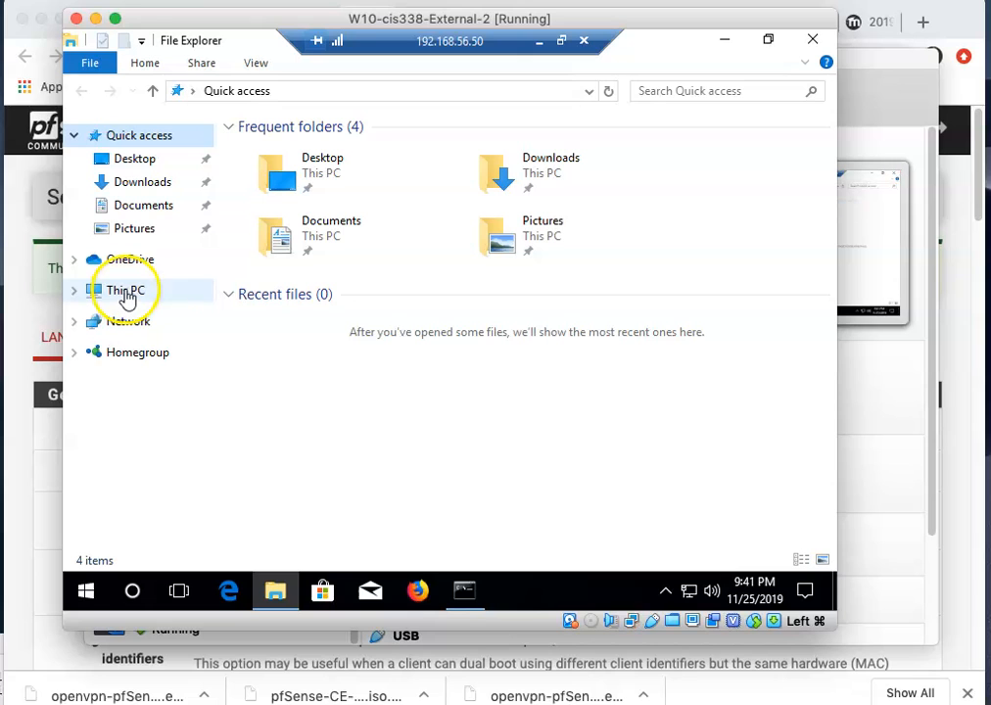
Browse to C:\Users\Public\Public Documents on the internal VM.
click(133, 291)
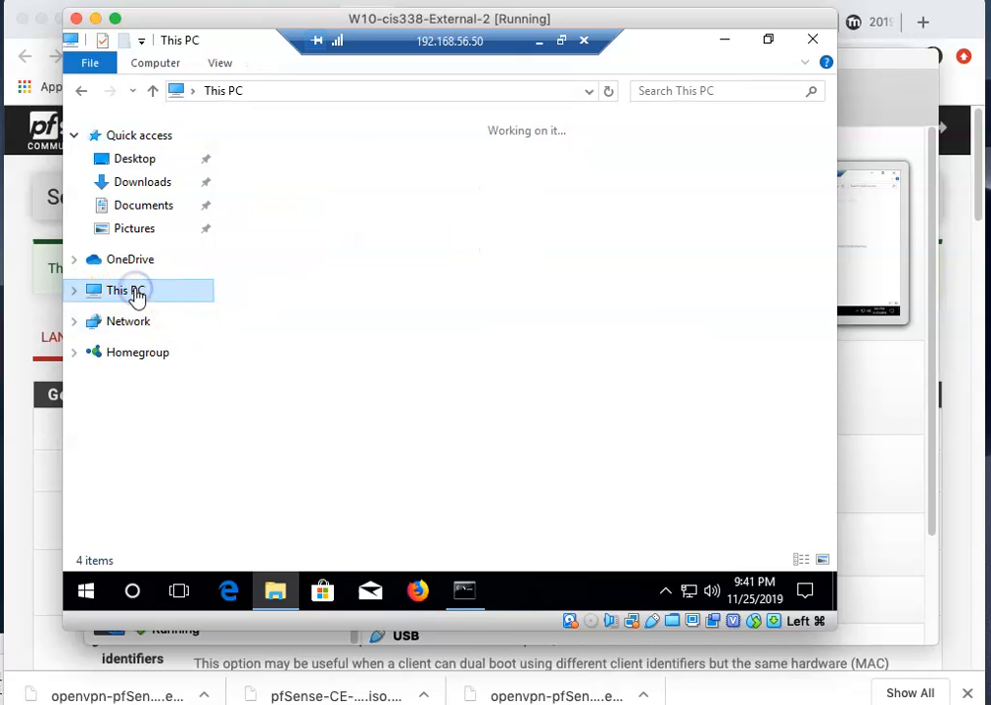
double_click(303, 355)
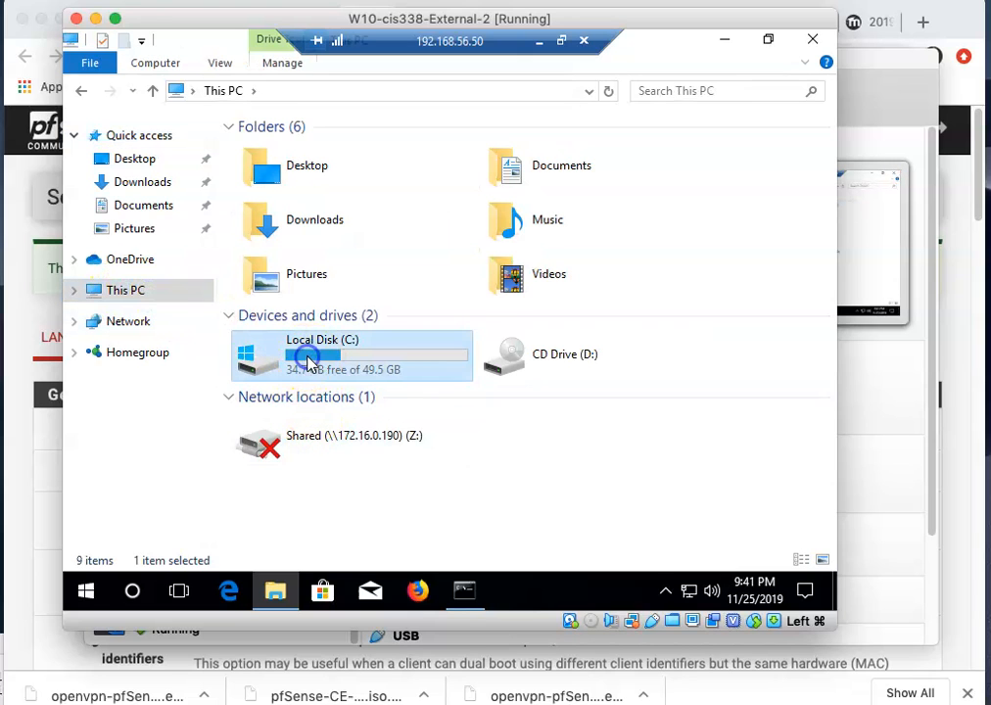
double_click(264, 210)
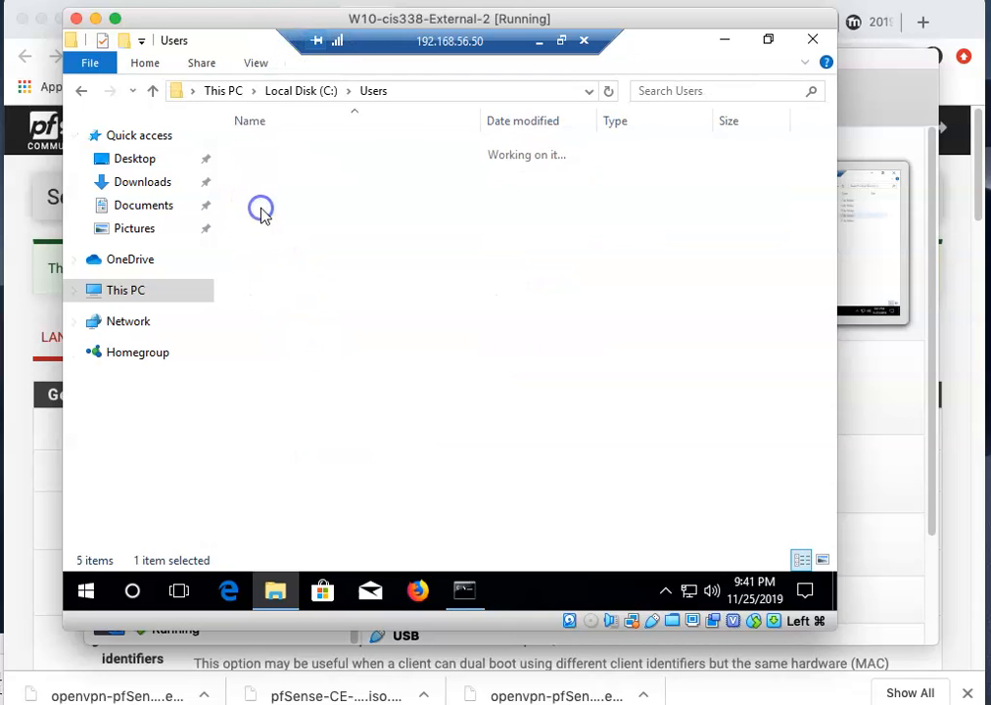
click(260, 169)
double_click(259, 172)
click(265, 155)
double_click(265, 160)
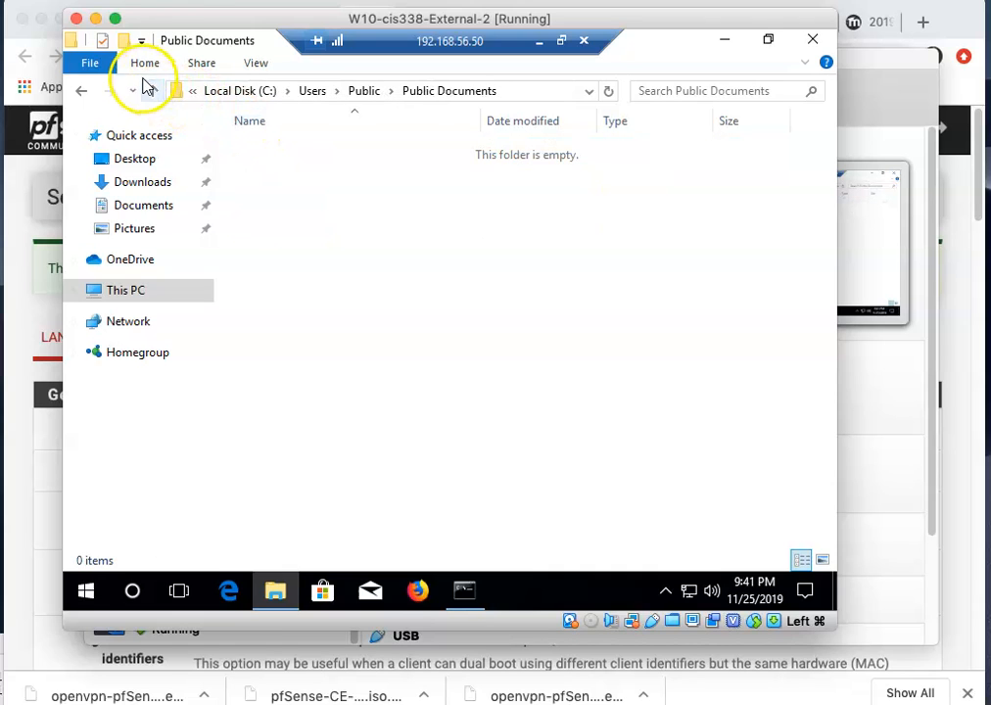
Create a new folder in Public Documents and start naming it.
right_click(308, 213)
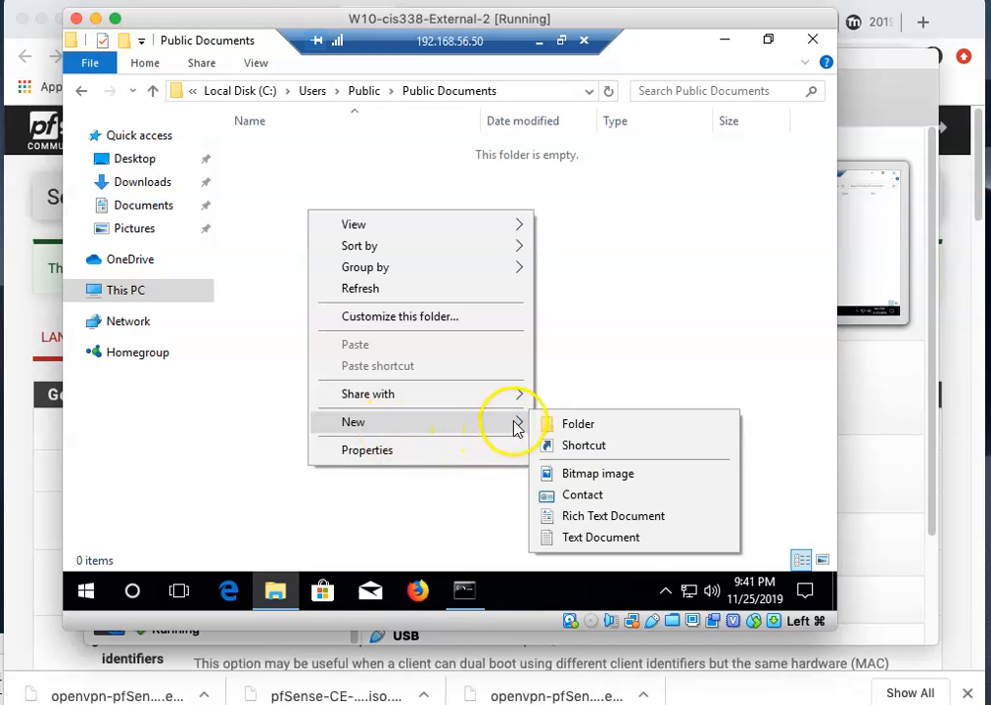
click(538, 422)
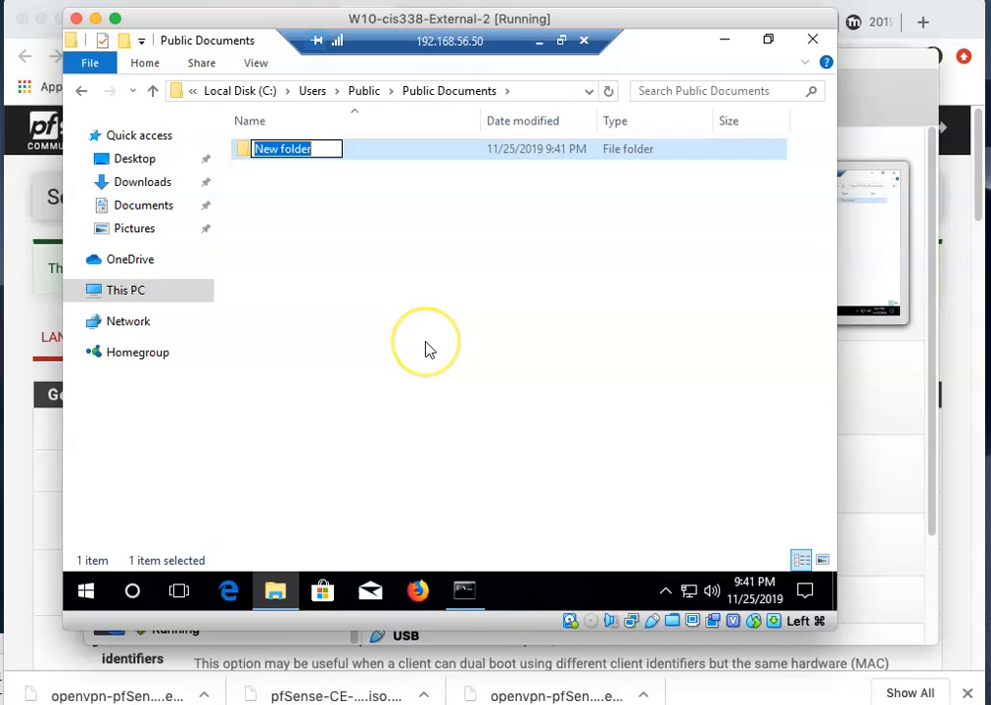
text(sh)
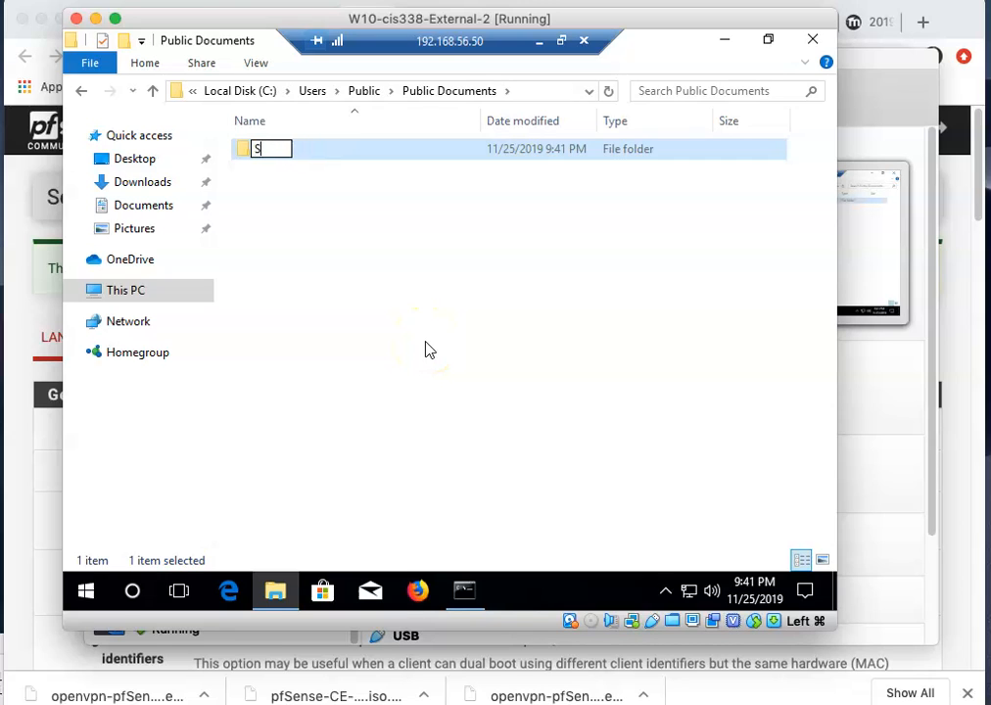
Name the new folder Shared and open its Properties.
key(Return)
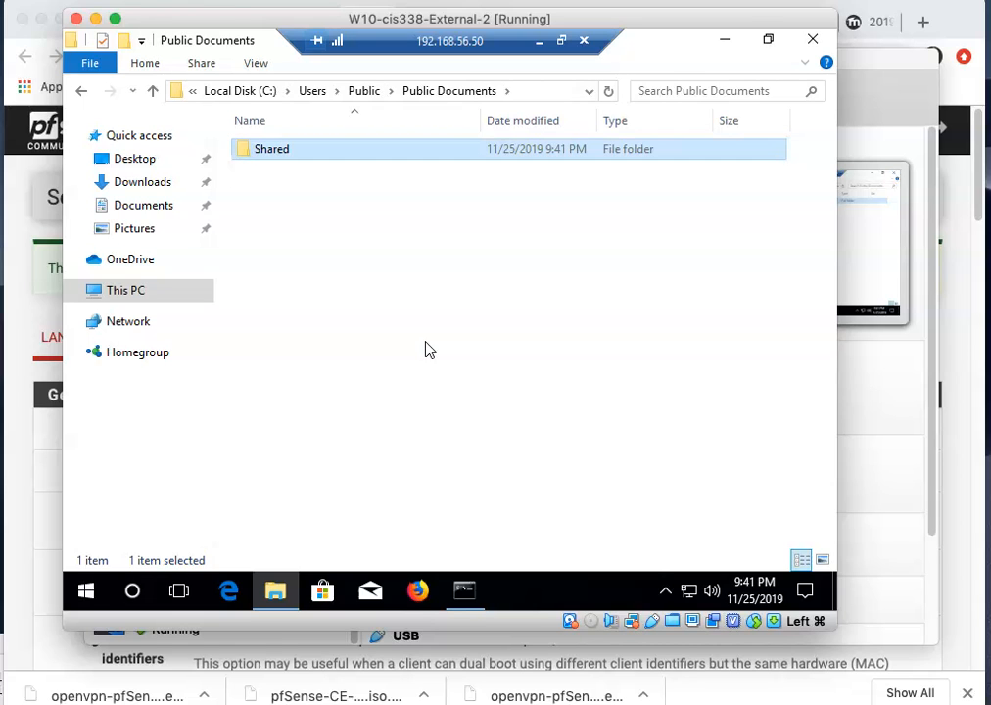
click(261, 152)
right_click(261, 155)
click(309, 539)
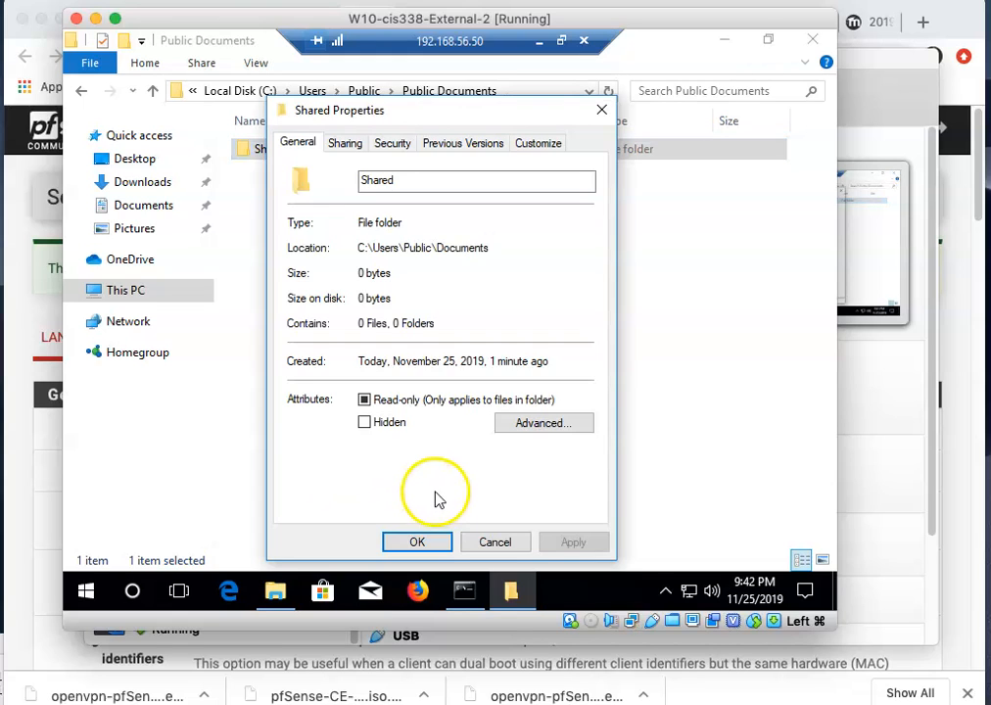
click(542, 423)
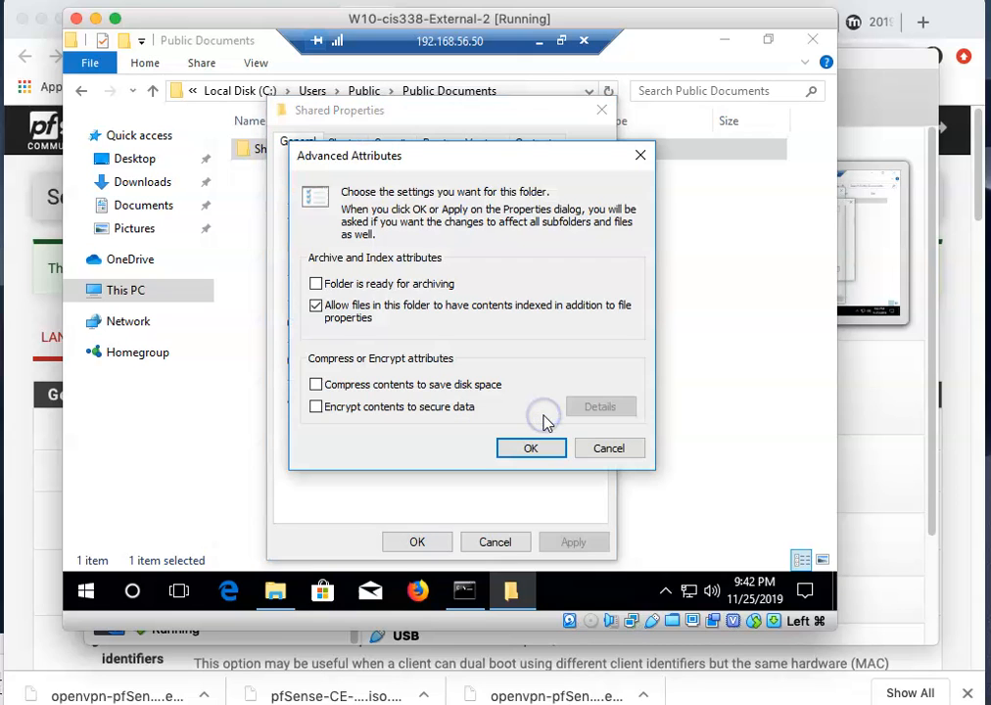
click(611, 447)
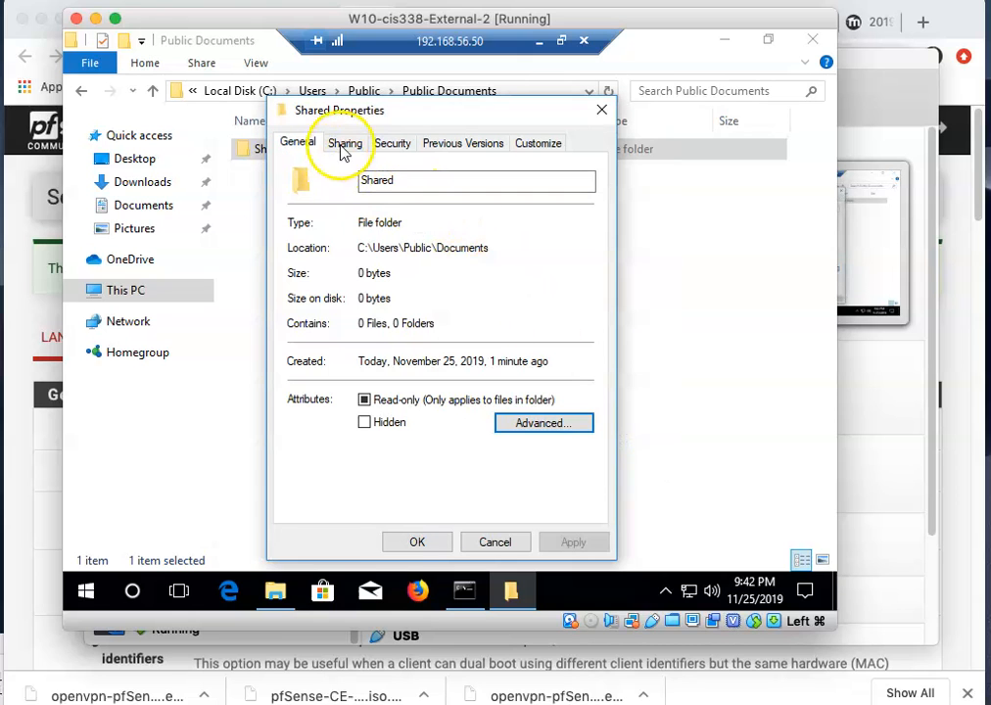
Share the folder as Shared with Everyone granted Full Control share permission.
click(344, 145)
click(354, 378)
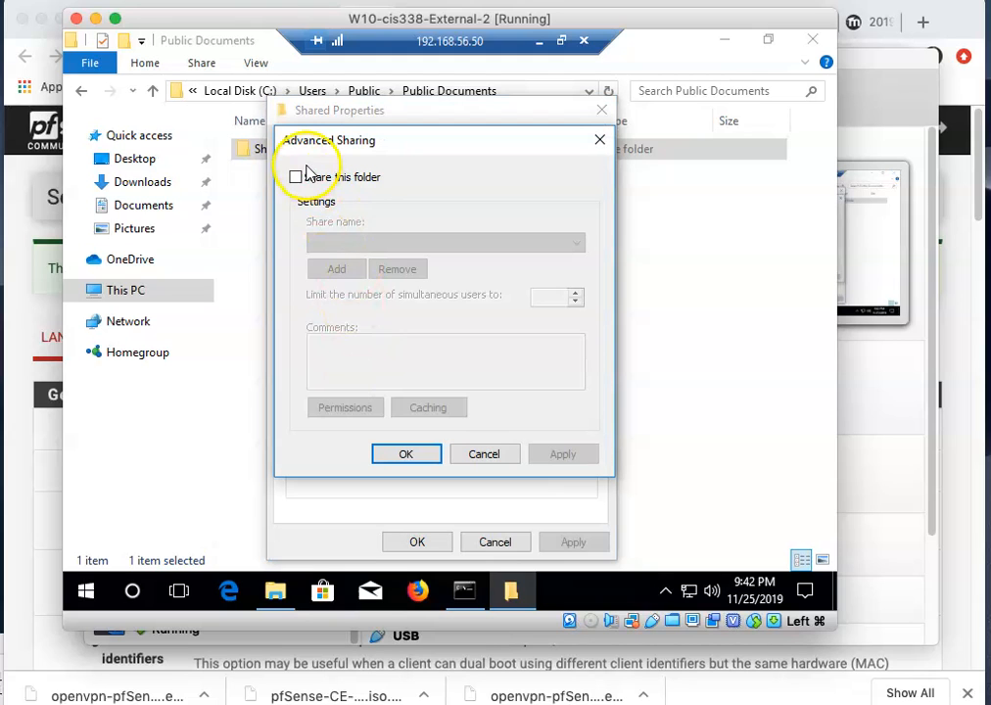
click(295, 177)
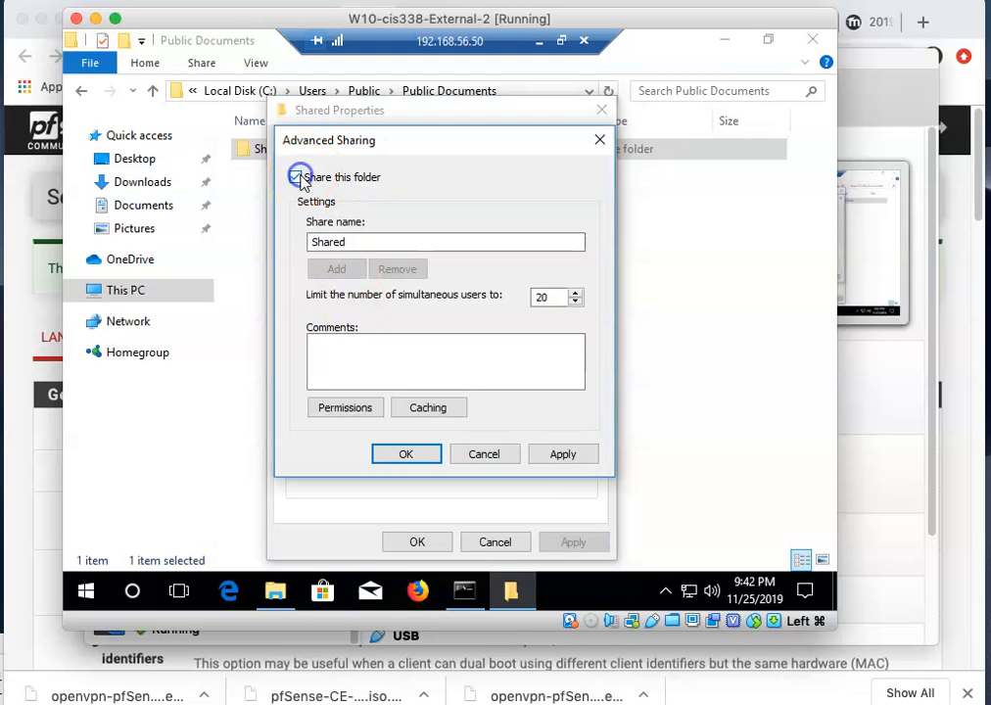
click(351, 242)
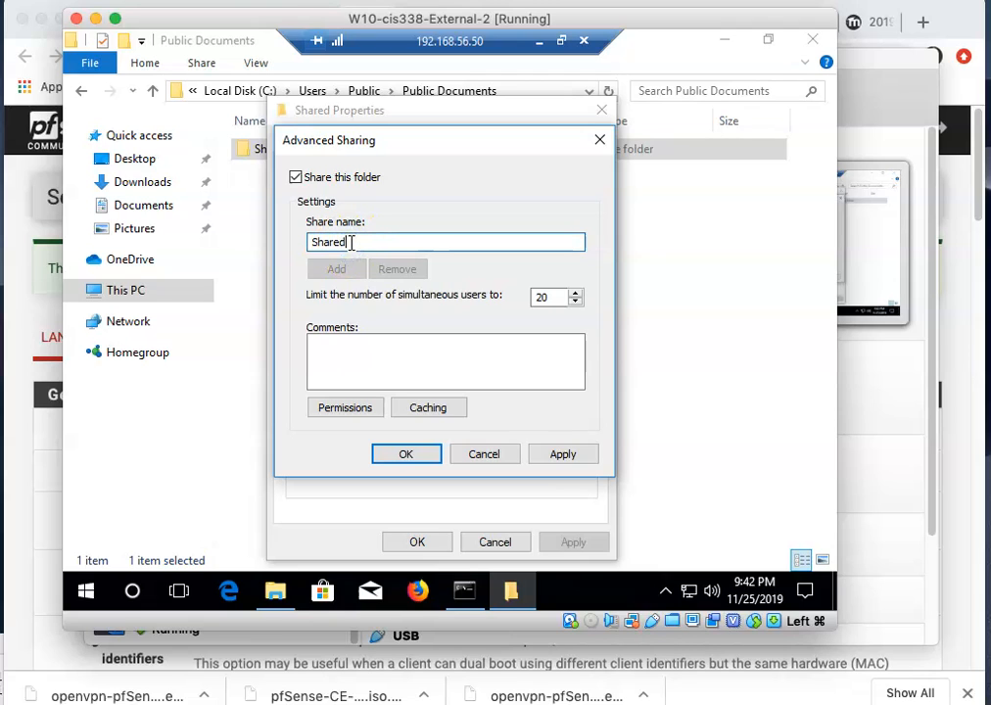
click(345, 411)
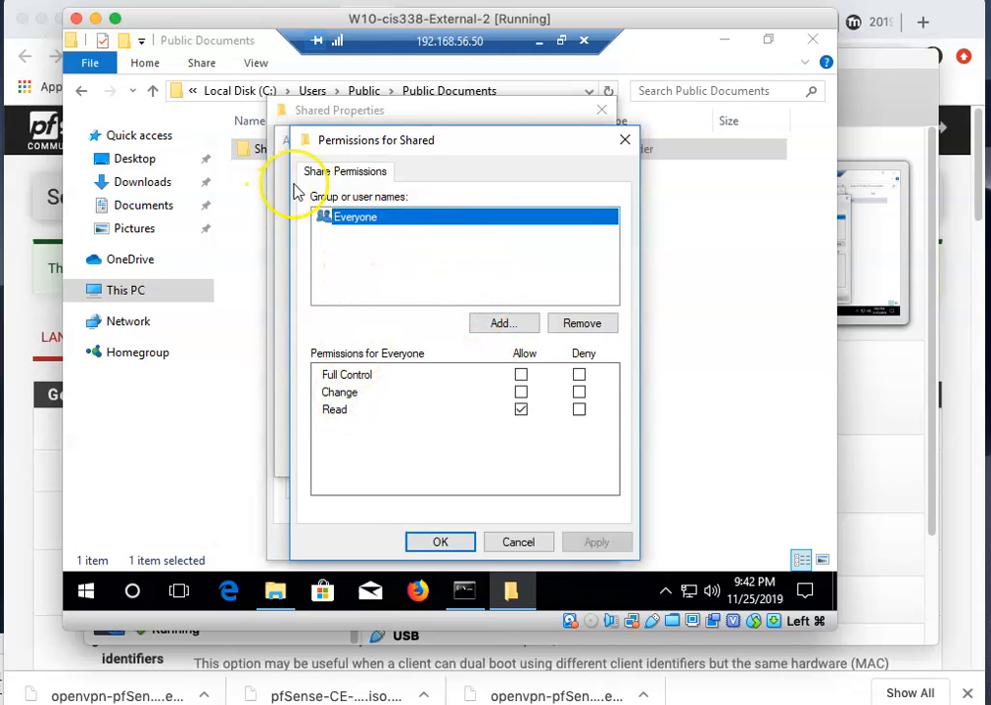
click(521, 375)
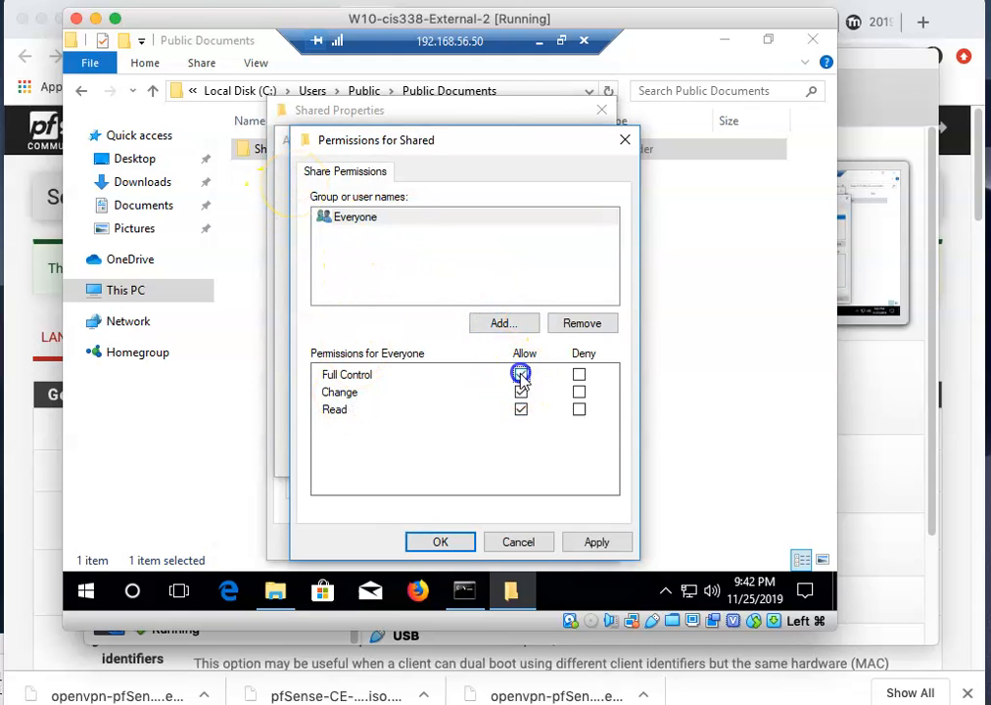
click(441, 541)
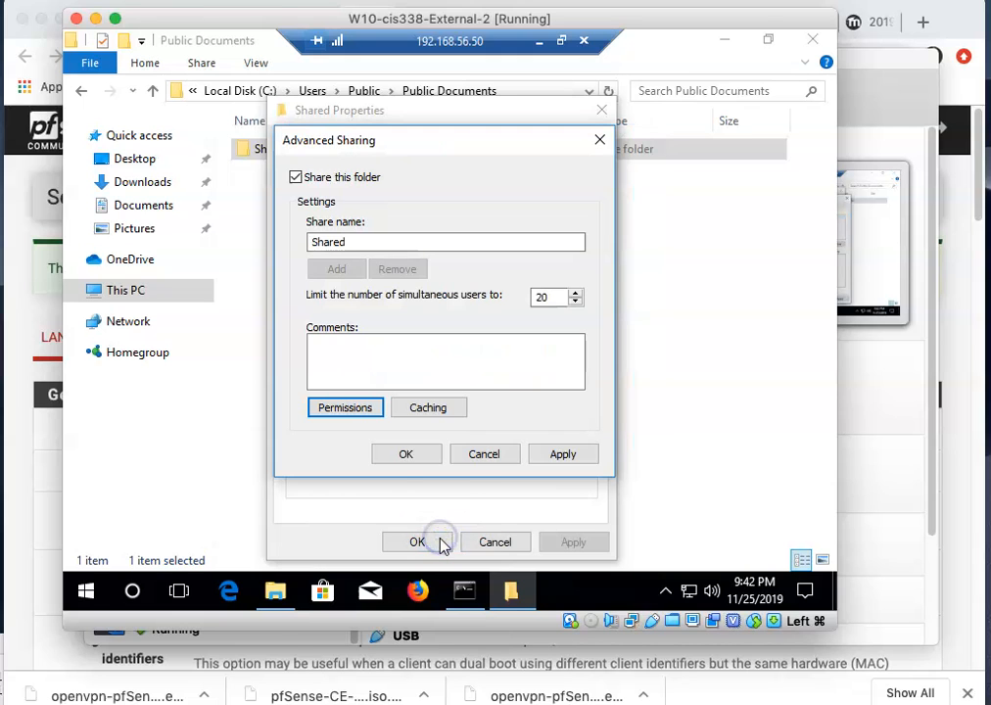
click(434, 459)
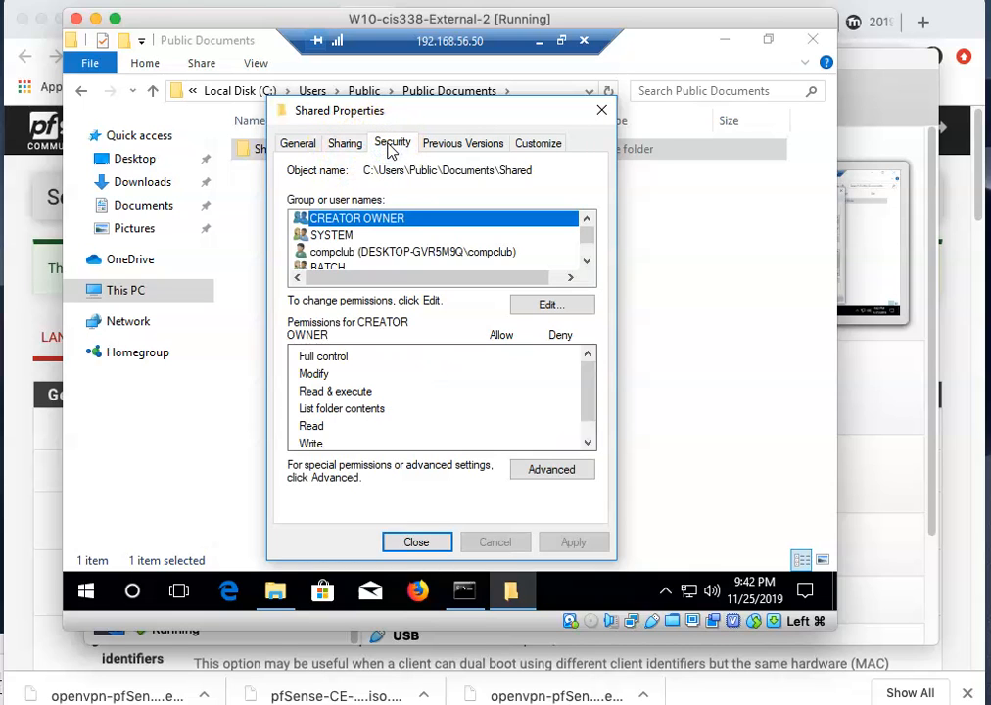
Add Everyone to the Shared folder's security permissions with Full control, then close Properties.
click(537, 309)
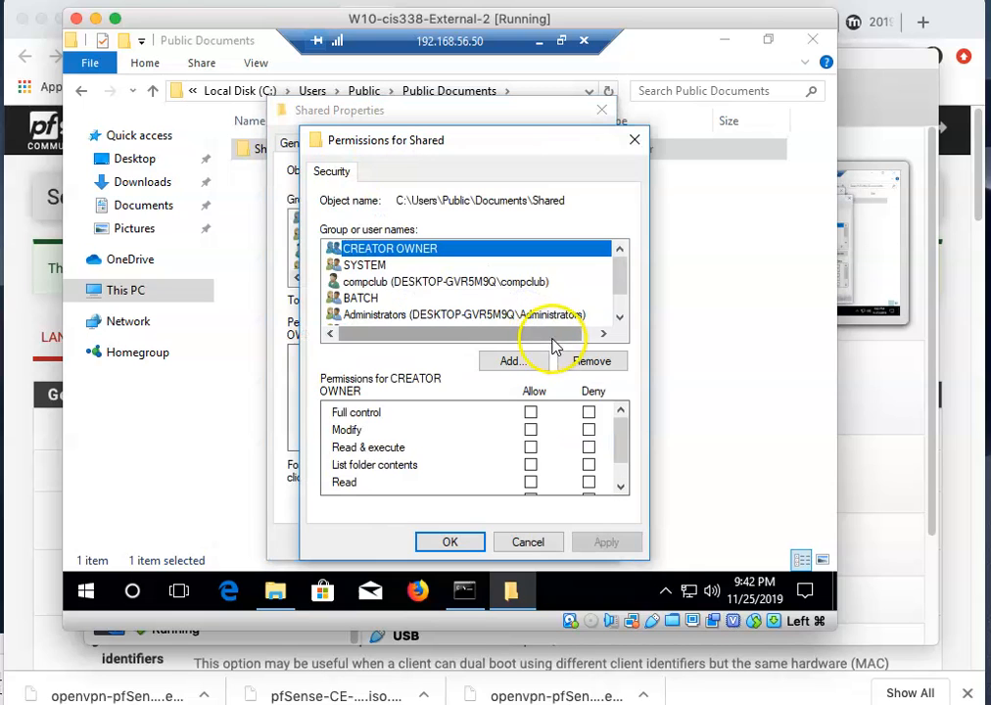
click(520, 362)
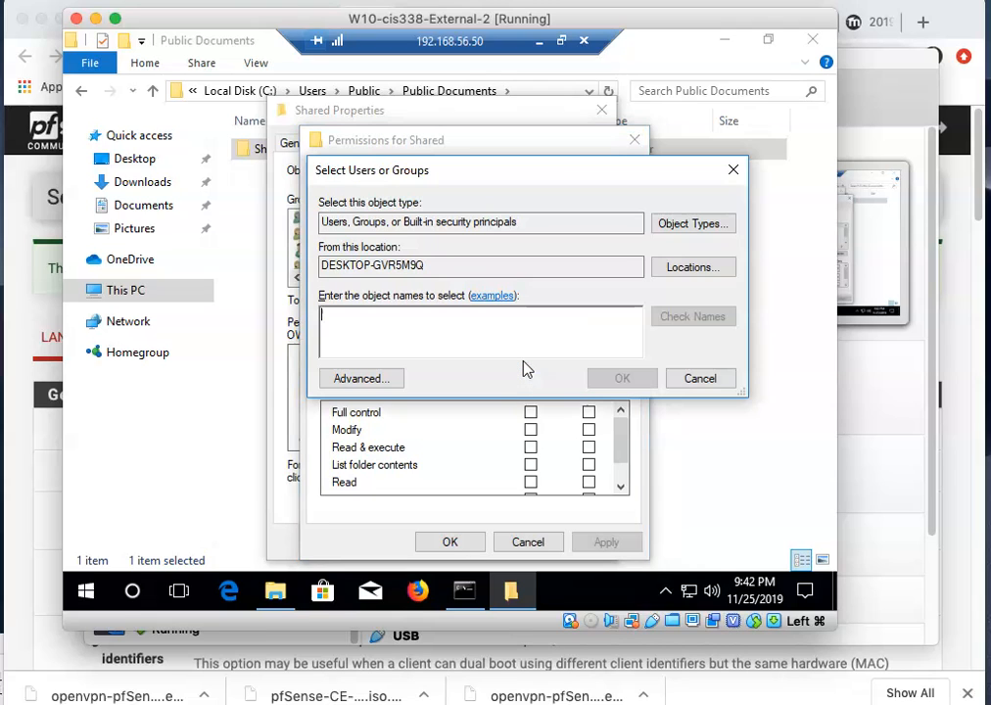
text(everyone)
key(Return)
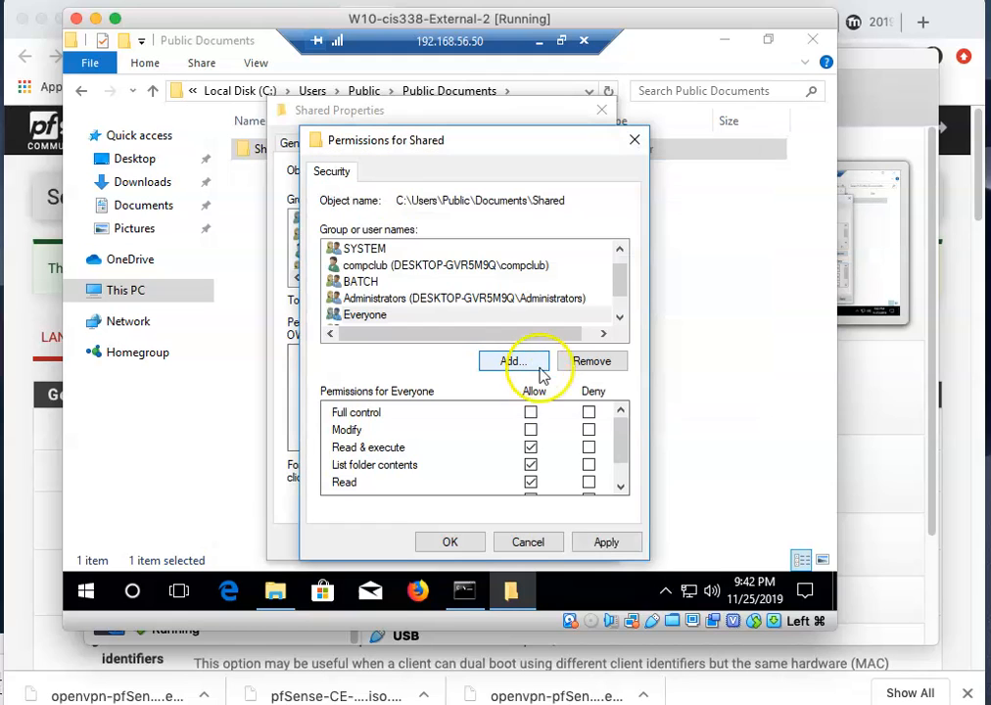
click(531, 413)
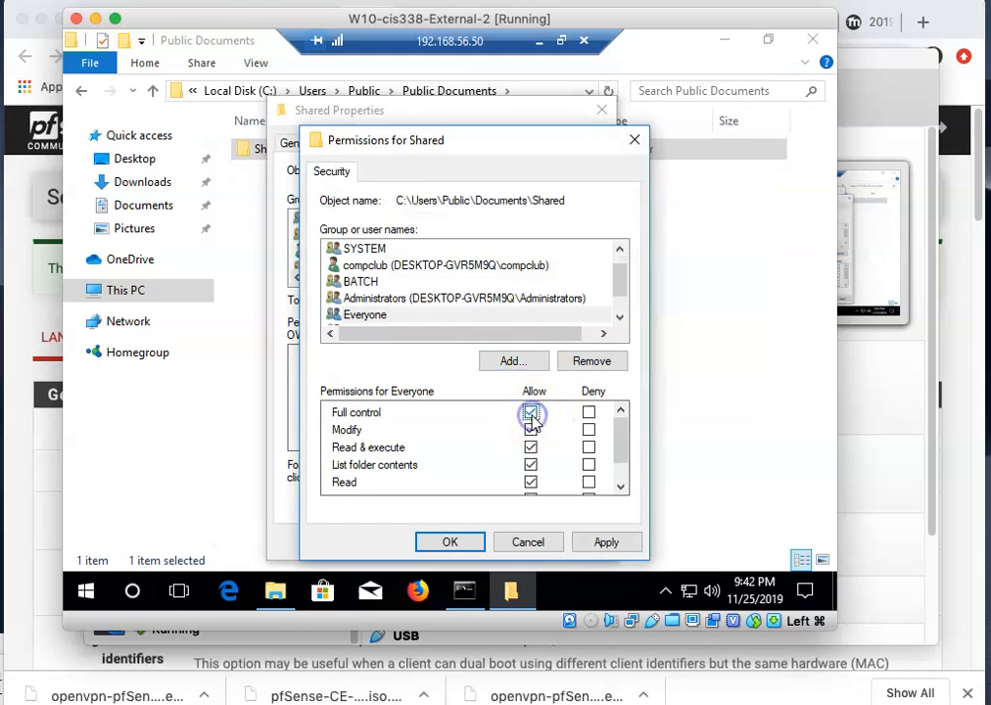
click(450, 541)
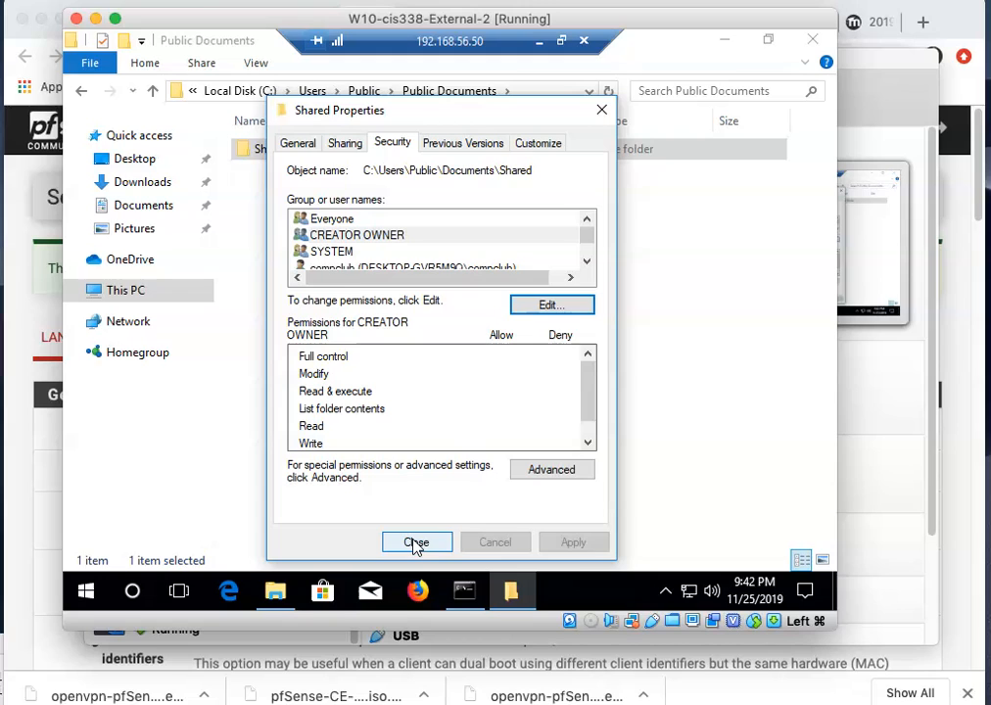
click(415, 542)
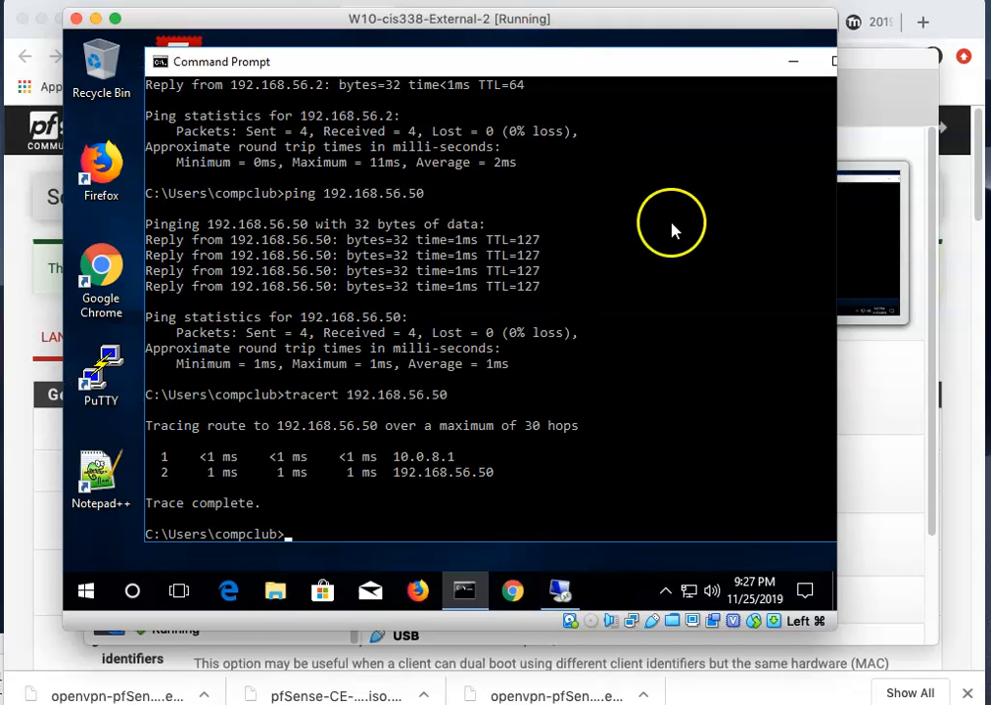
On the external VM, map \\192.168.56.50\Shared as network drive Y: via This PC.
click(362, 566)
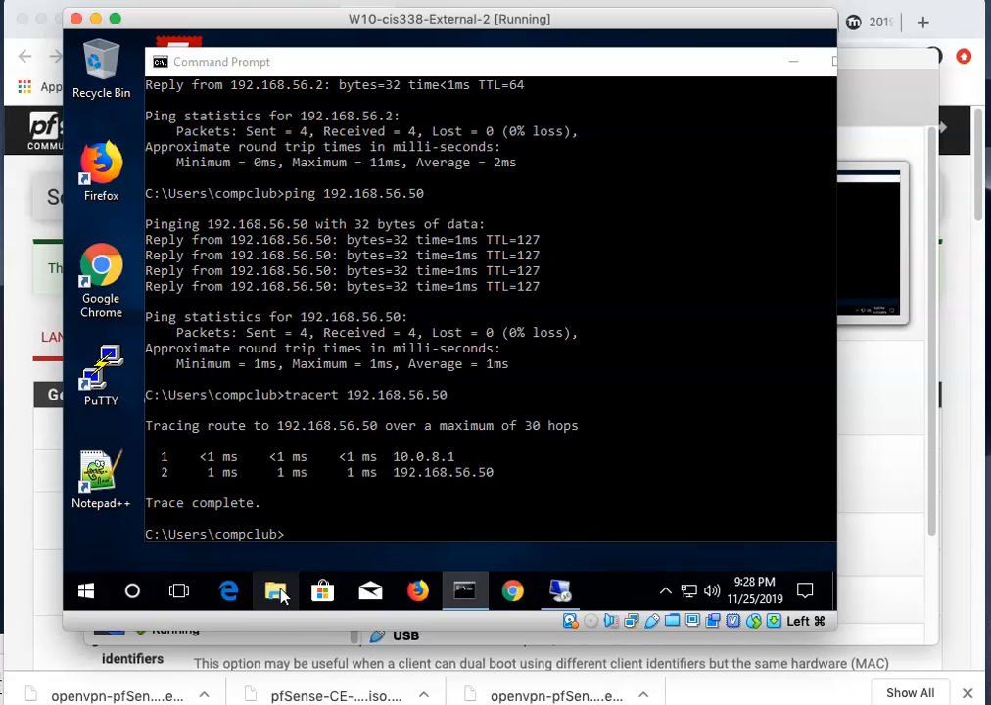
click(277, 593)
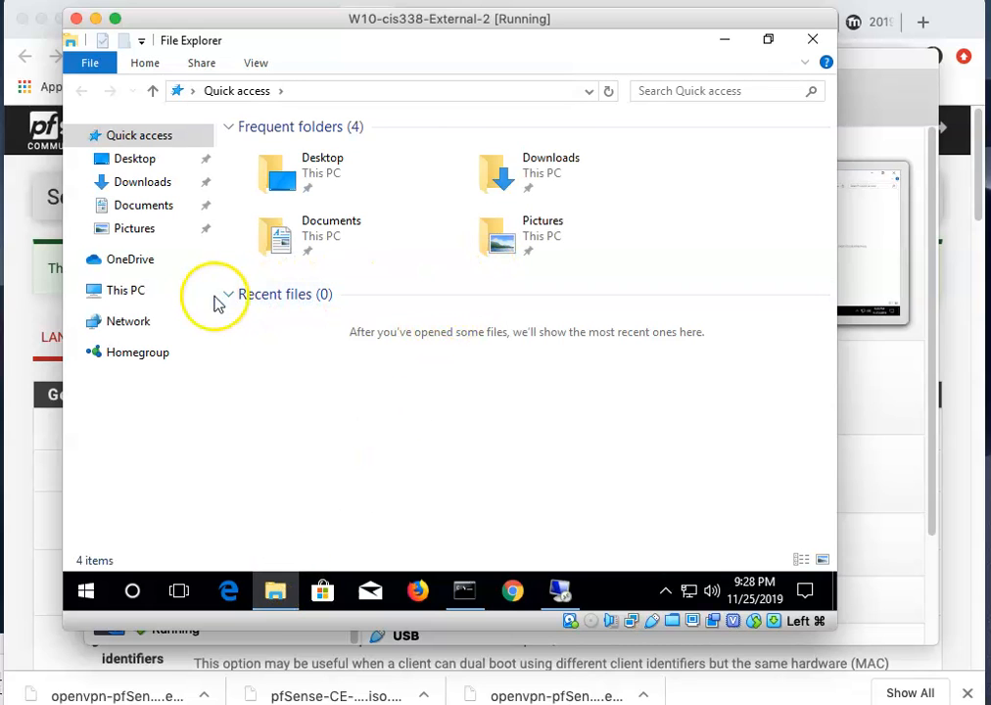
click(127, 295)
right_click(128, 295)
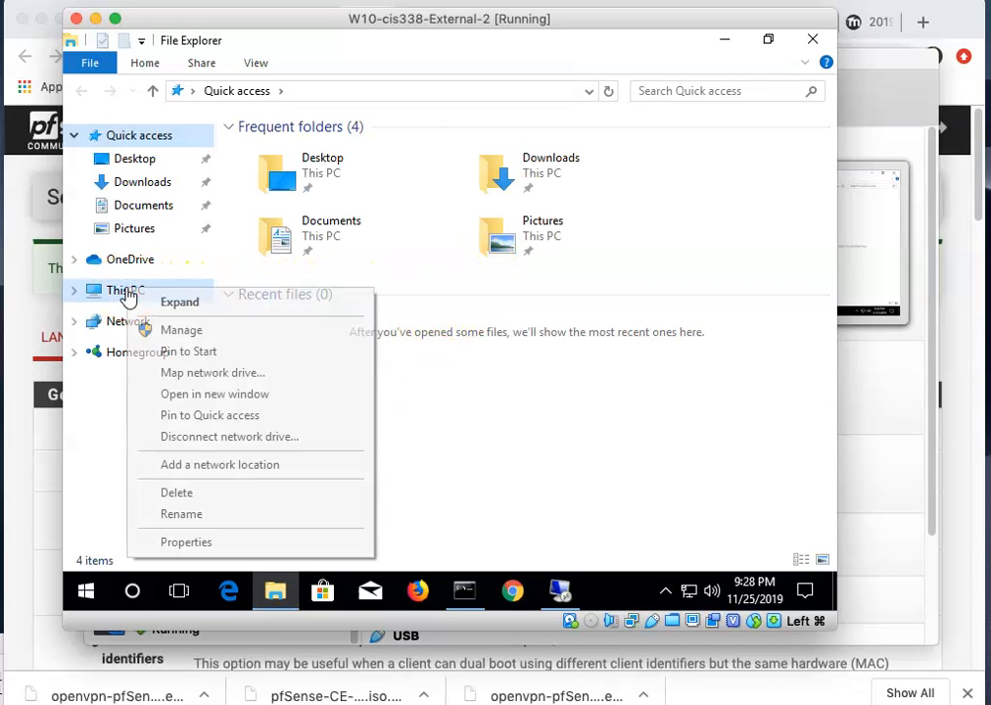
click(176, 374)
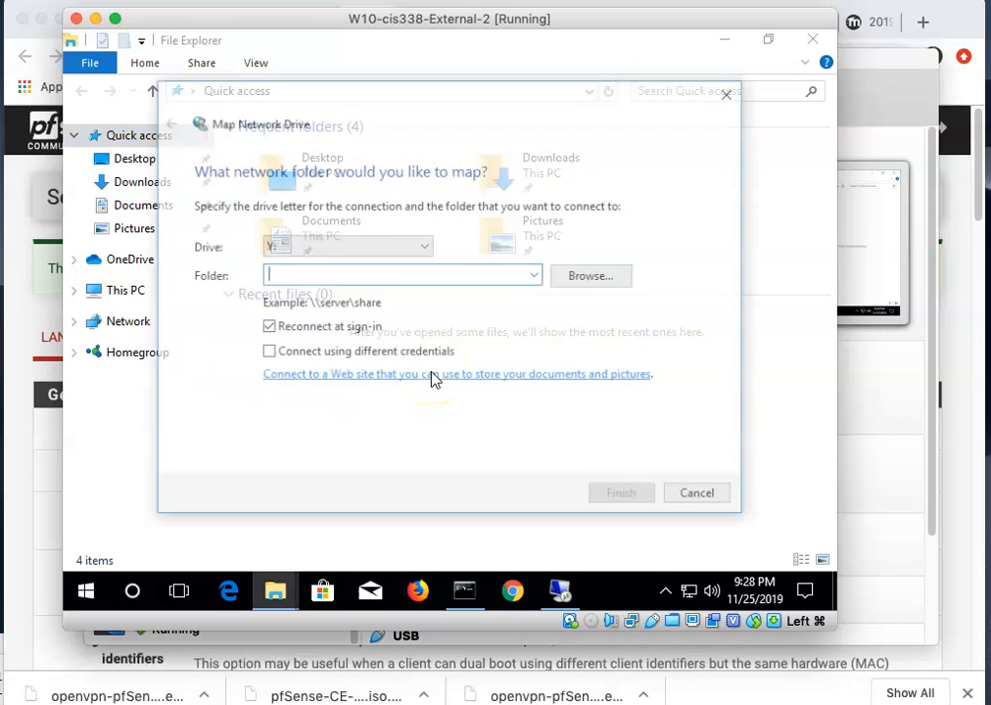
click(327, 280)
text(\\192.168.56.50\Shared)
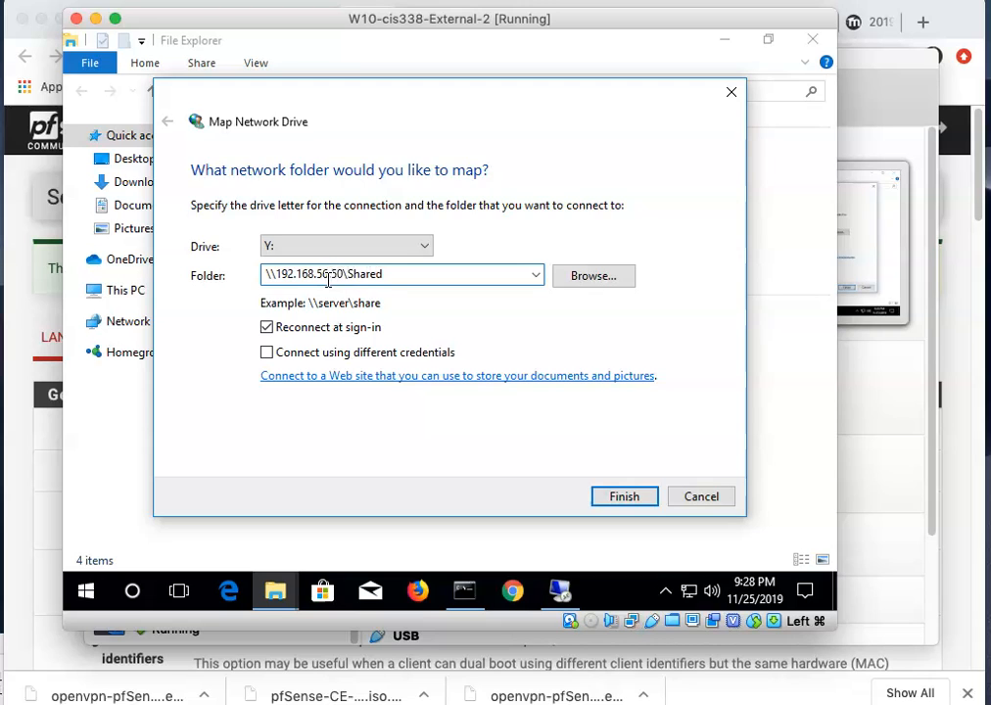
click(424, 380)
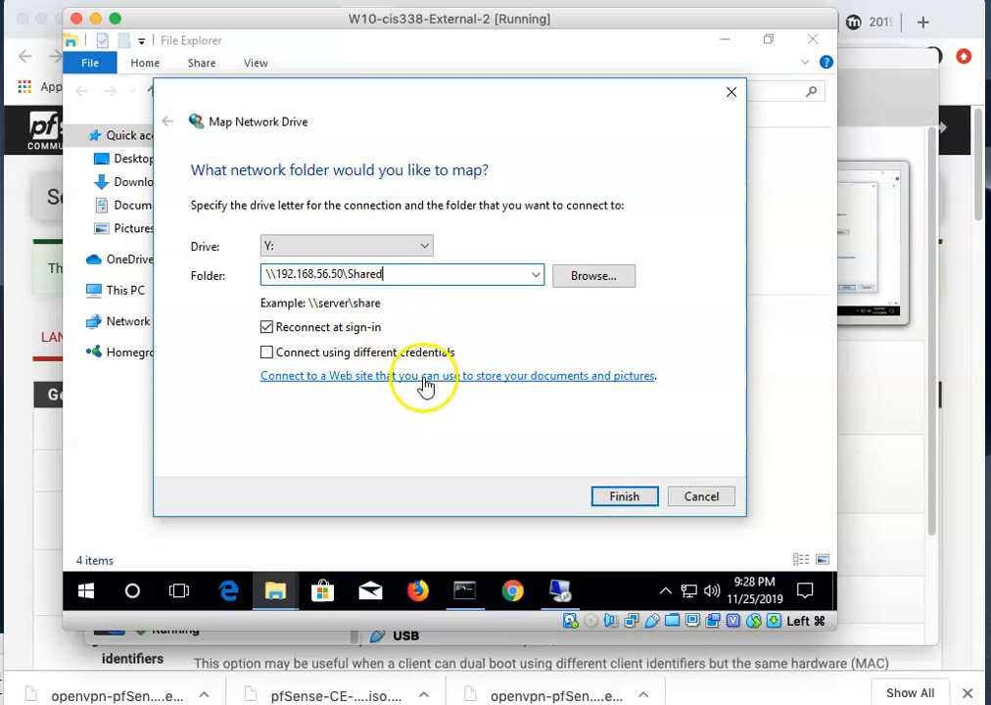
click(615, 498)
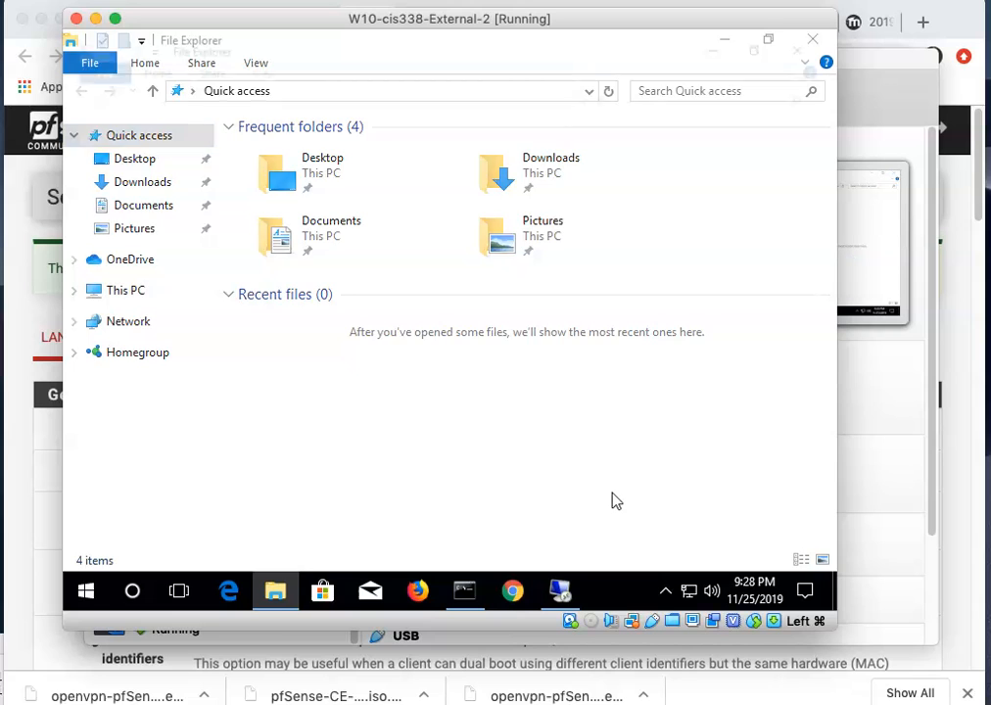
Create a new folder on the Y: drive named with the user's 'was here' signature.
right_click(362, 267)
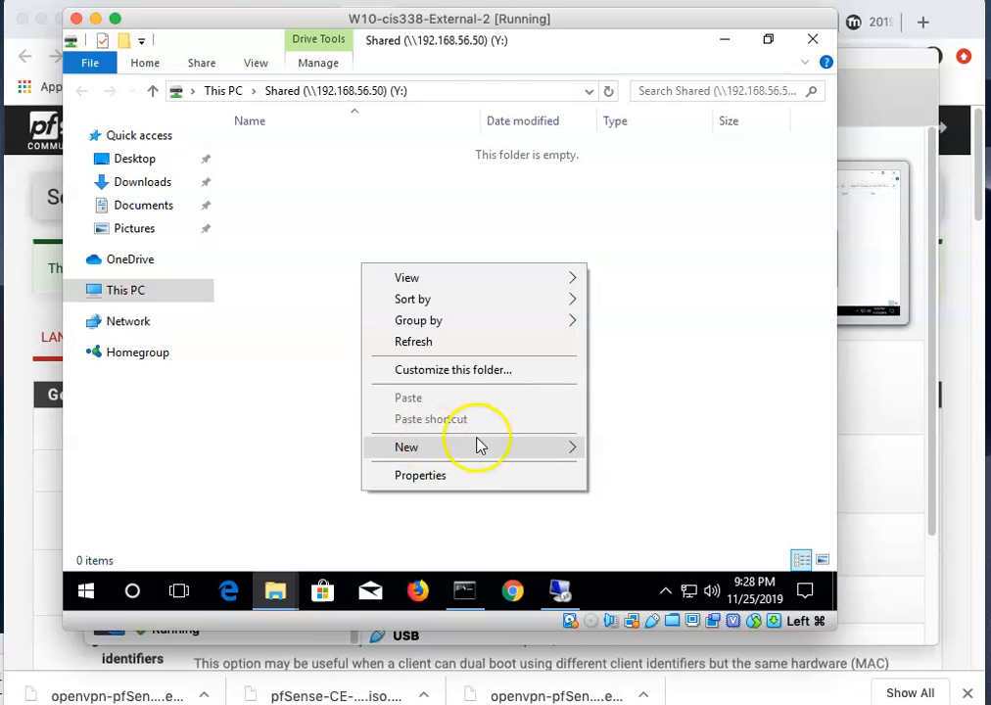
click(570, 451)
click(601, 450)
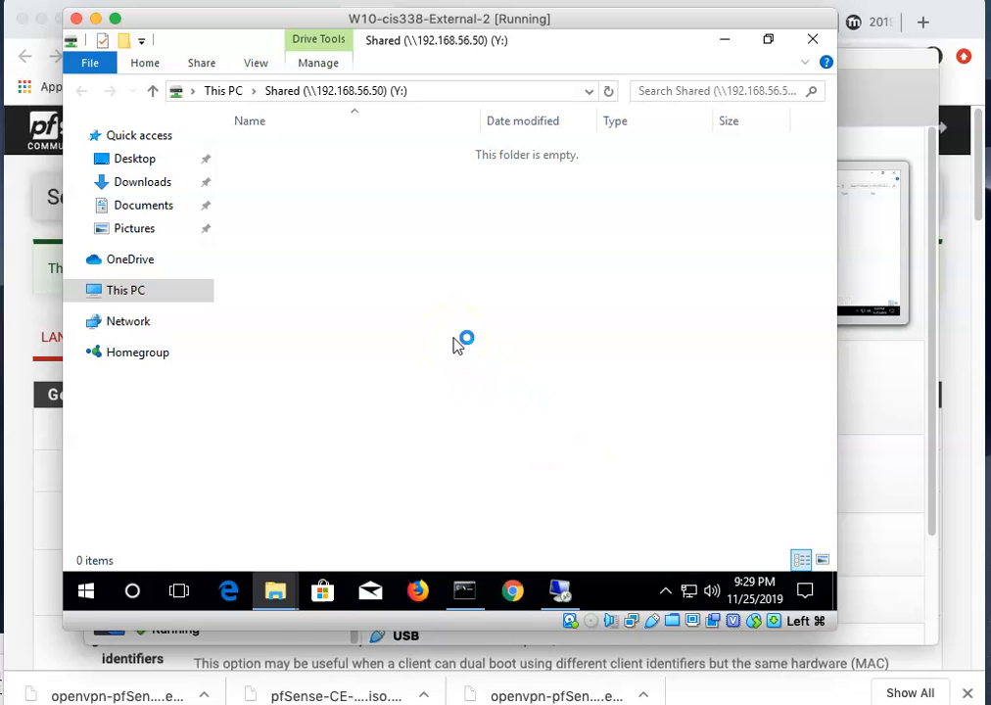
text(Maning w)
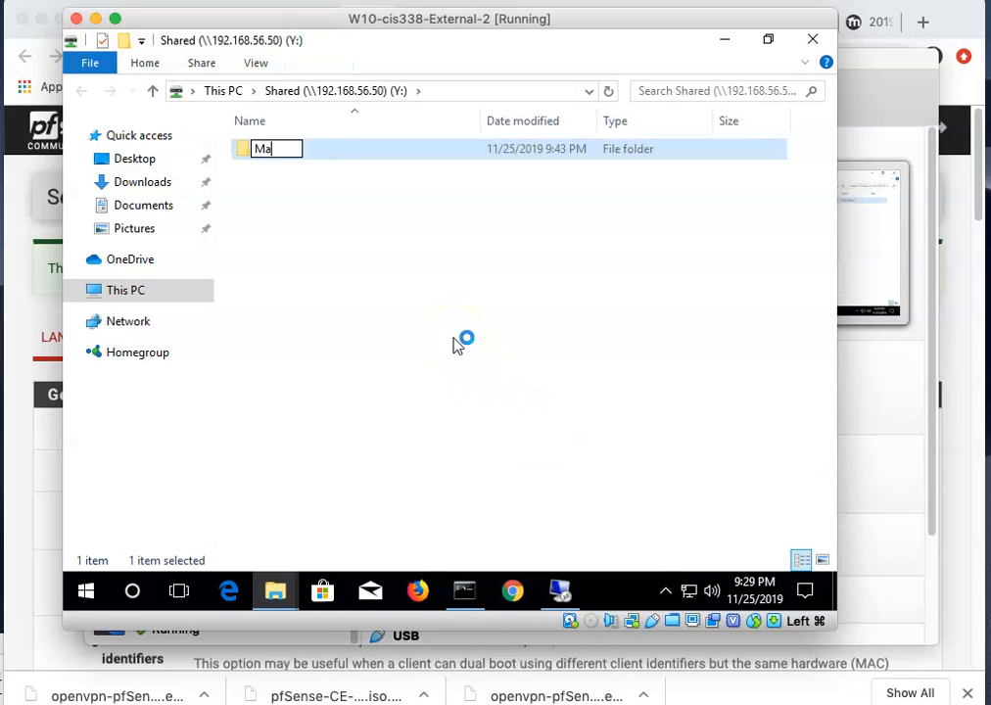
key(BackSpace)
key(BackSpace)
key(BackSpace)
key(BackSpace)
text(ing was here)
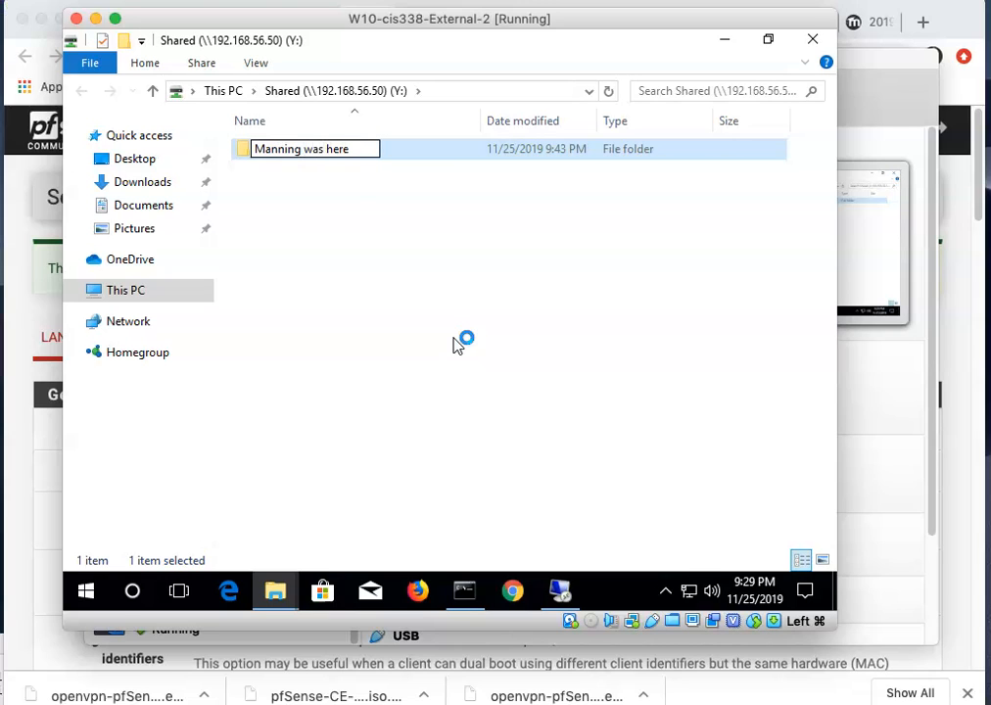
click(454, 333)
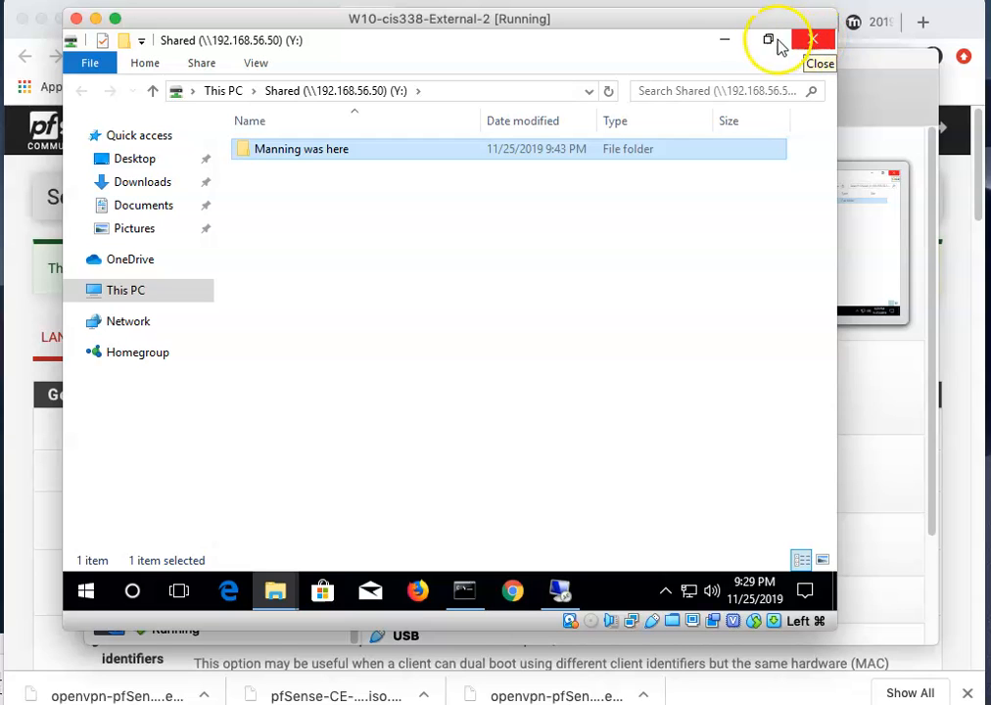
click(727, 44)
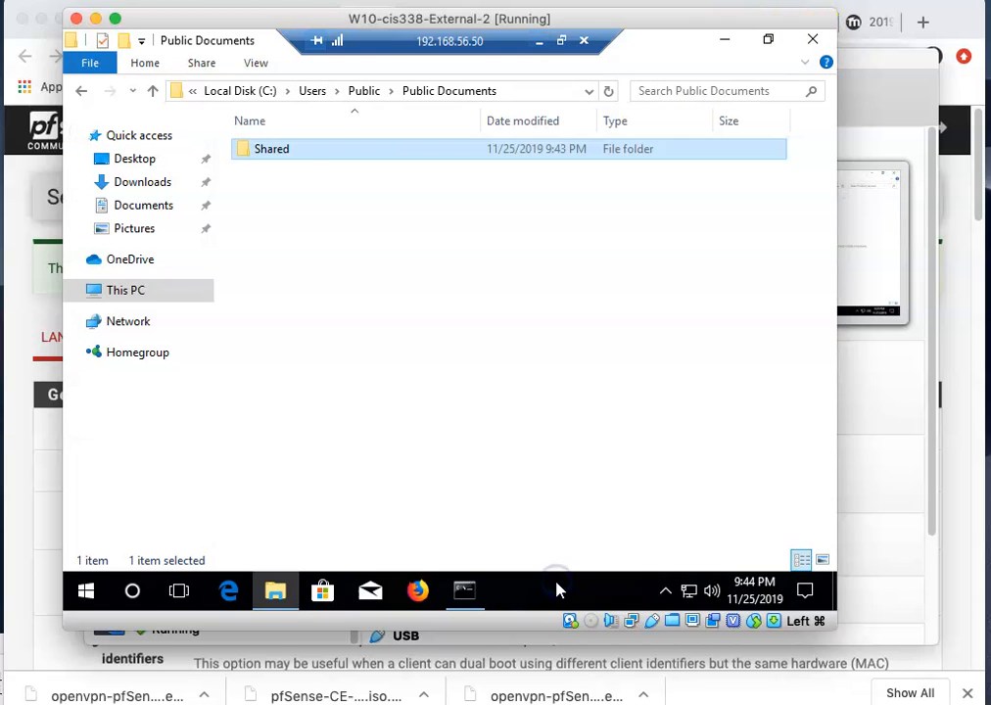
Check the internal VM's Shared folder for the signature folder, close Explorer, and return to VirtualBox Manager.
double_click(276, 151)
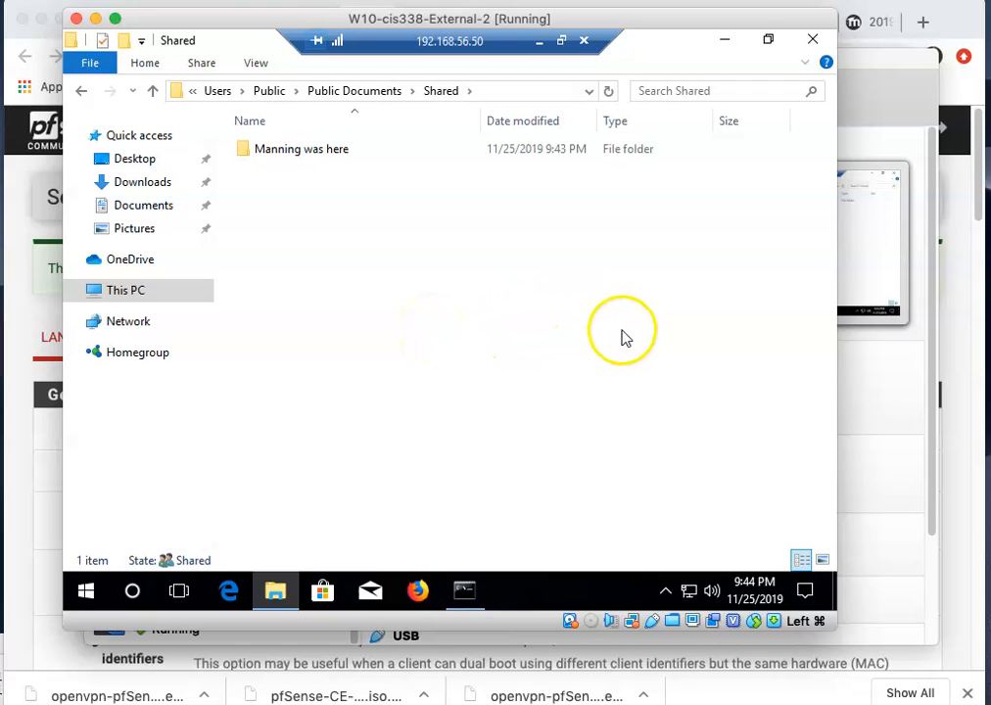
click(813, 39)
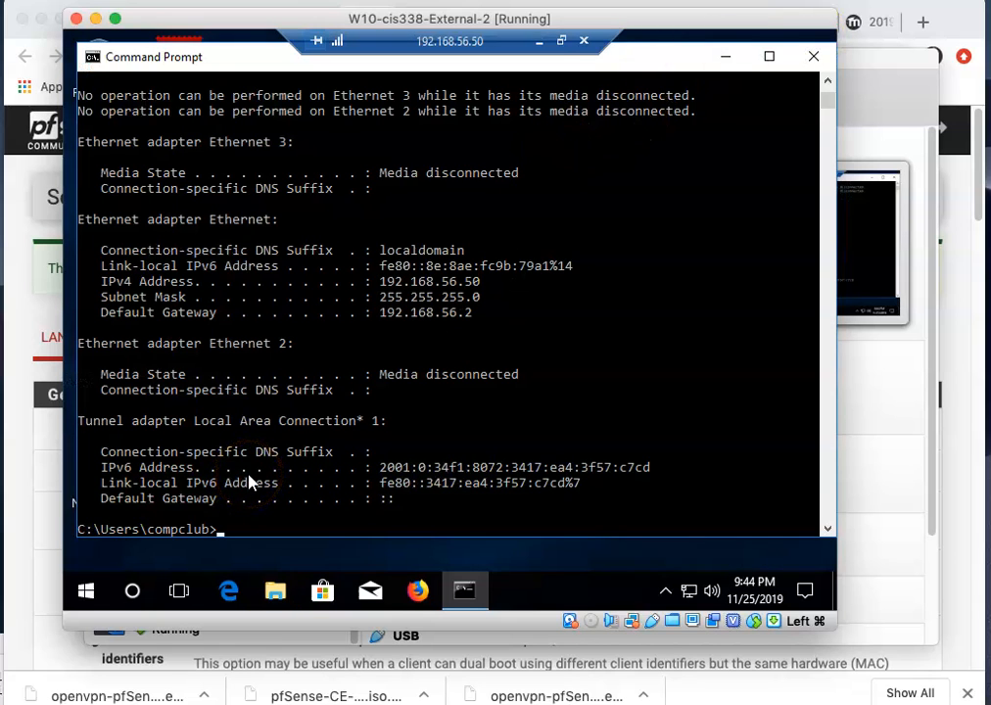
click(597, 639)
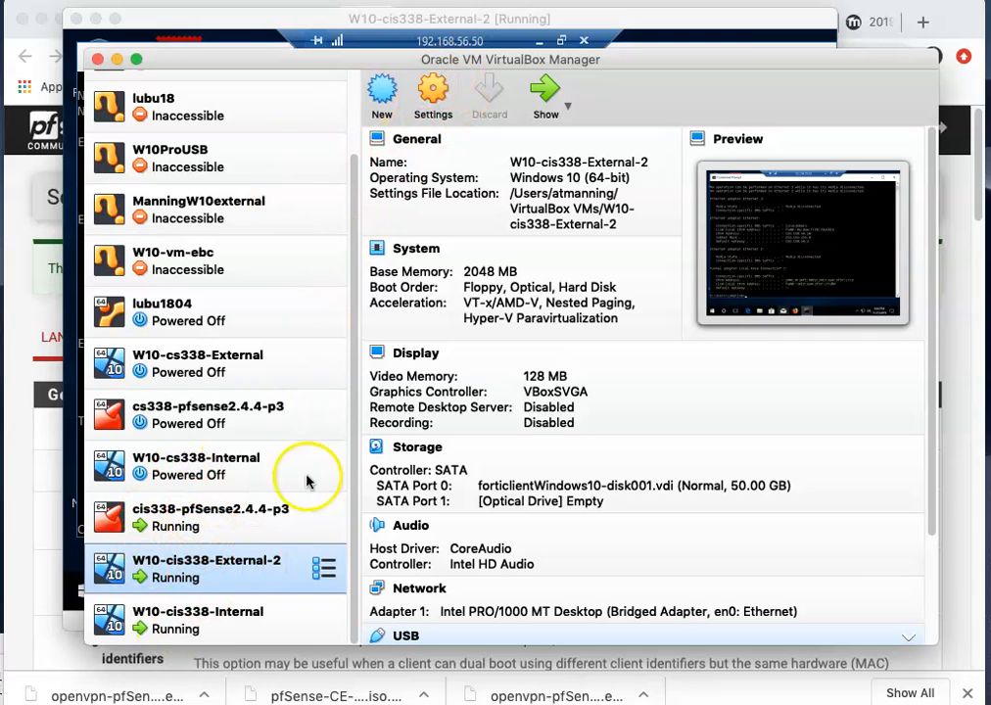
Select W10-cis338-Internal in VirtualBox Manager, then return to the W10-cis338-External-2 VM window.
click(181, 624)
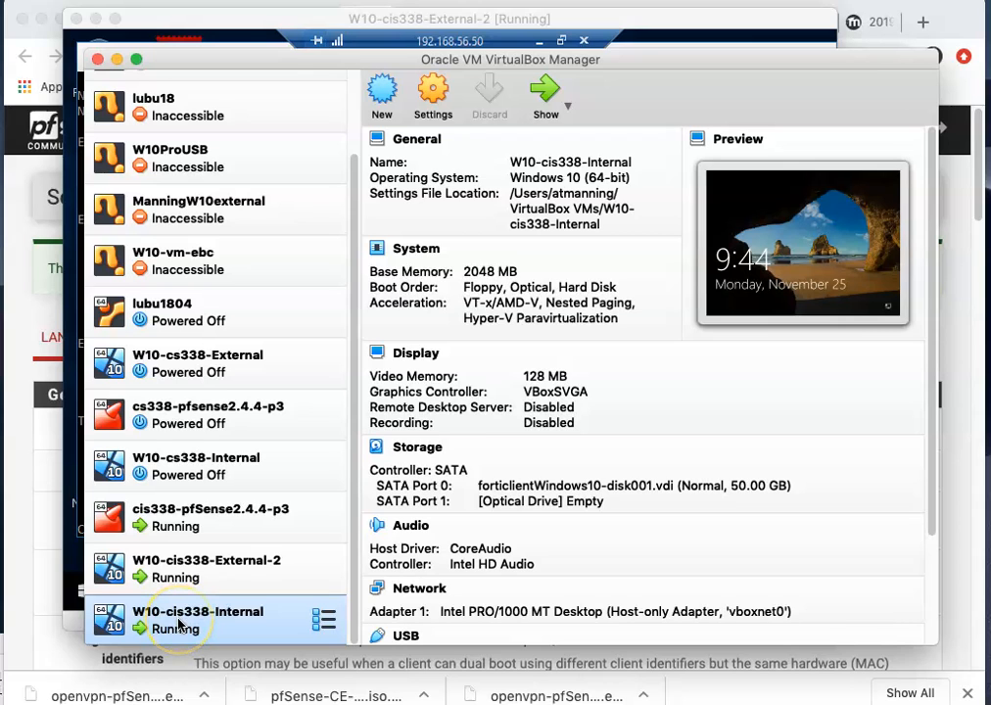
key(super+Tab)
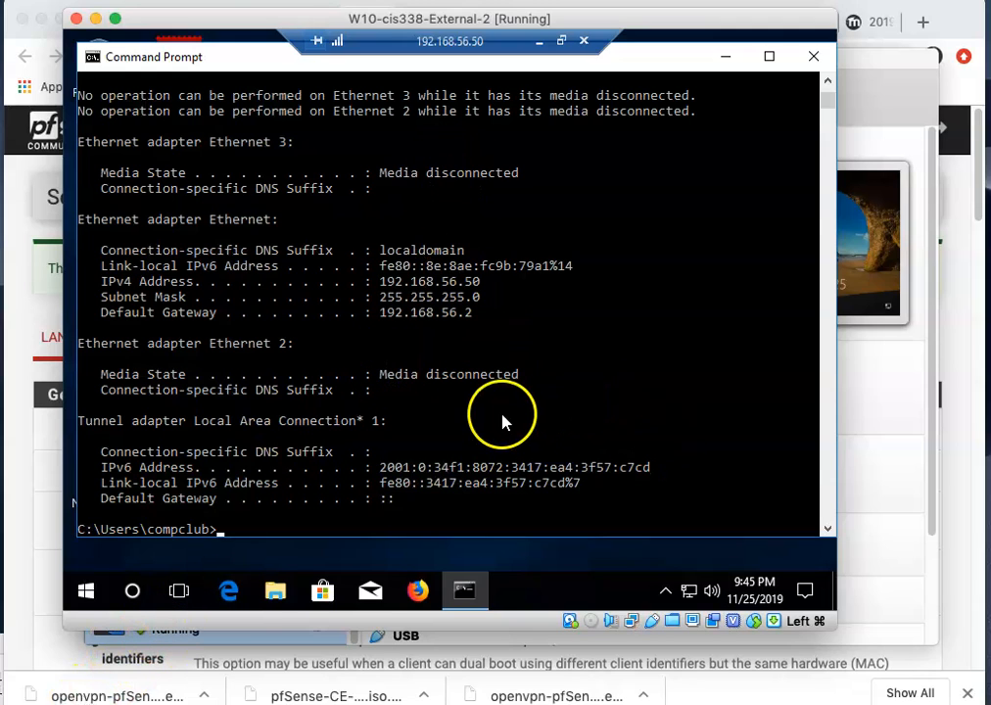
Bring up the cis338 Final Project Google Doc and scroll to its OpenVPN through pfSense diagram.
click(779, 676)
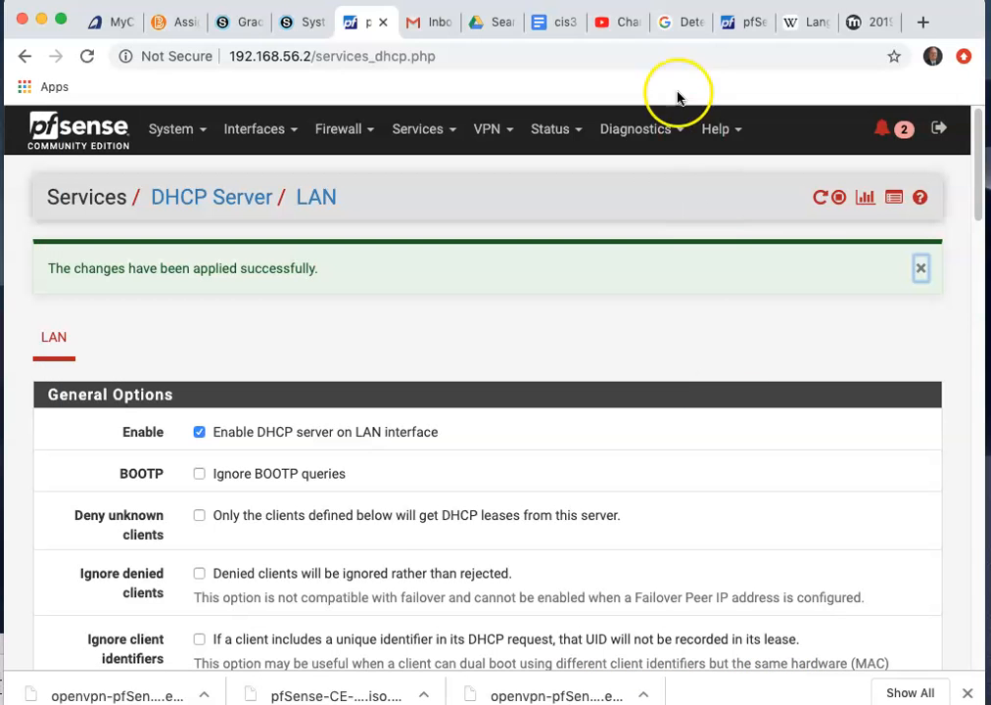
click(541, 23)
scroll(600, 343, down, 2)
scroll(599, 343, down, 2)
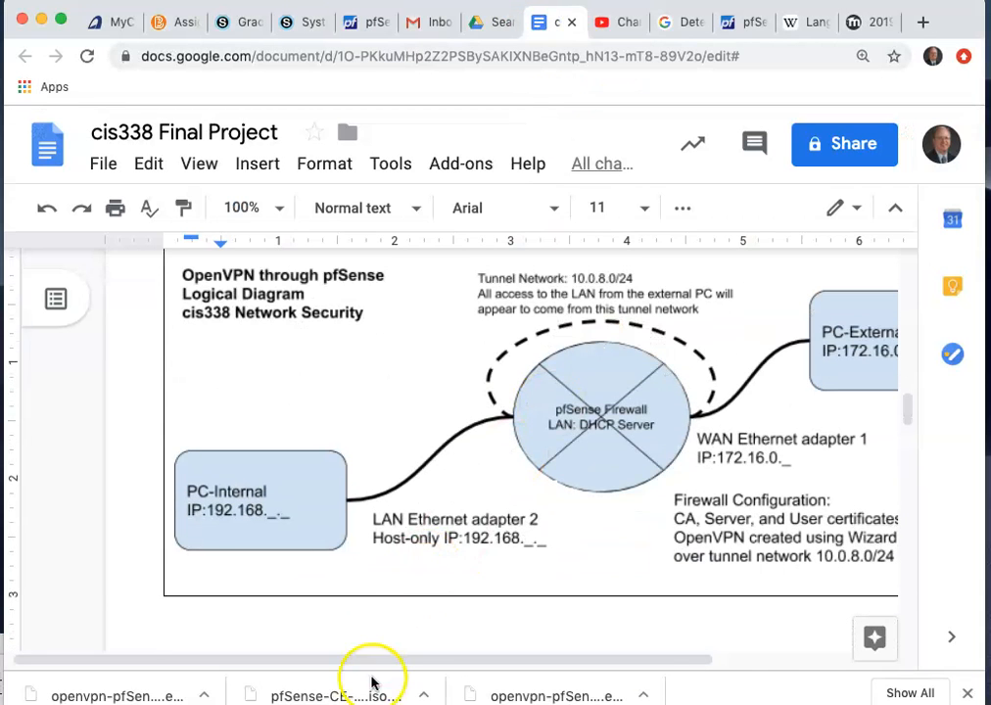